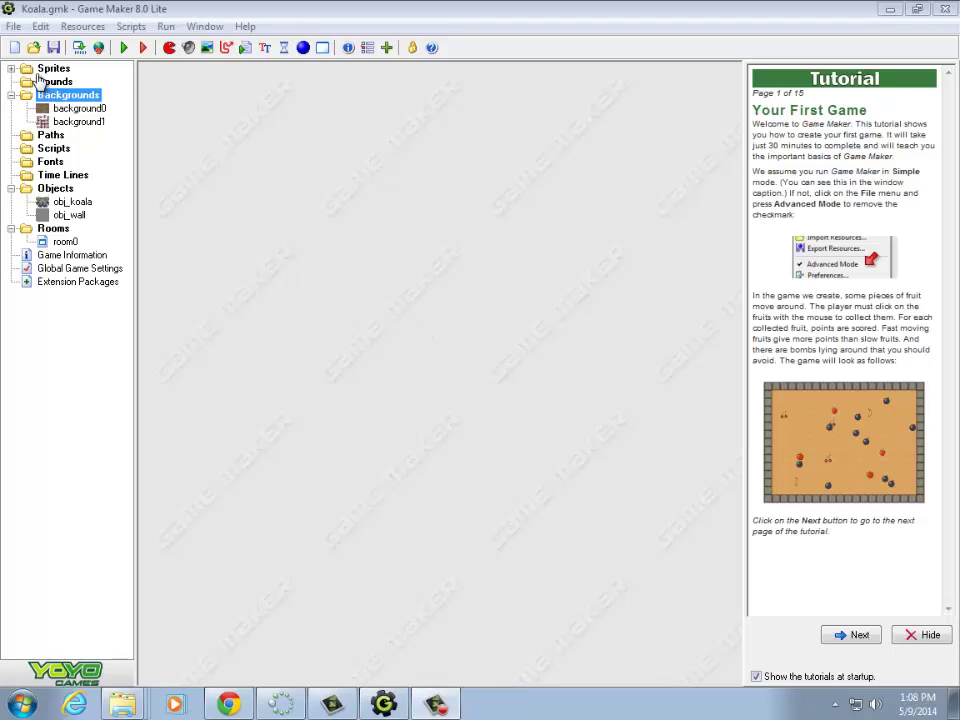
Step: Create a new sprite resource and name it spr_blue_lock
left_click(11, 68)
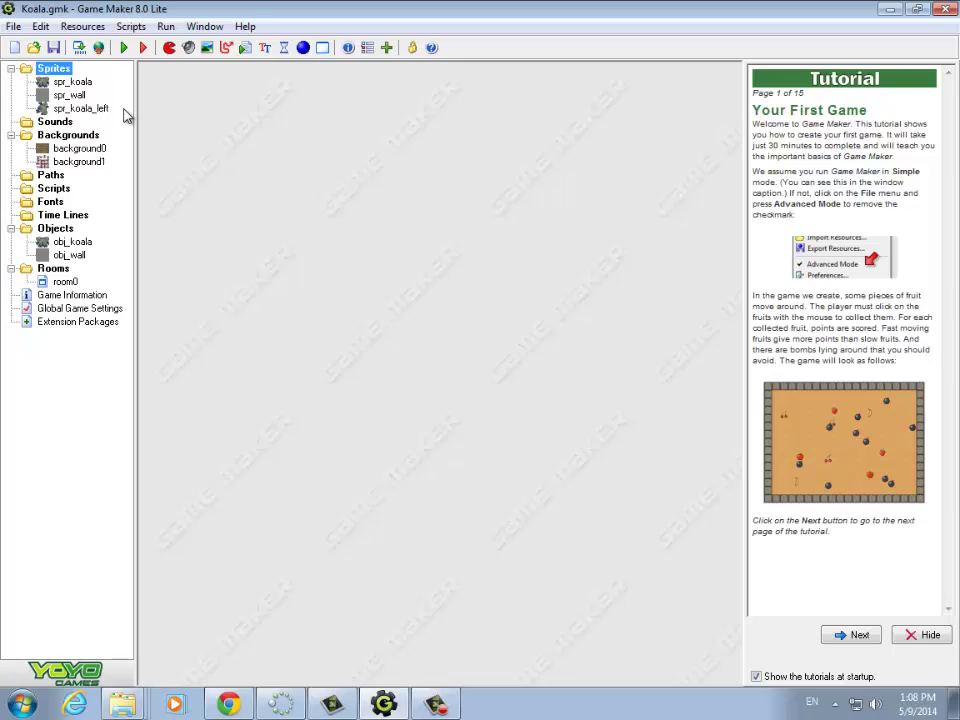
right_click(62, 76)
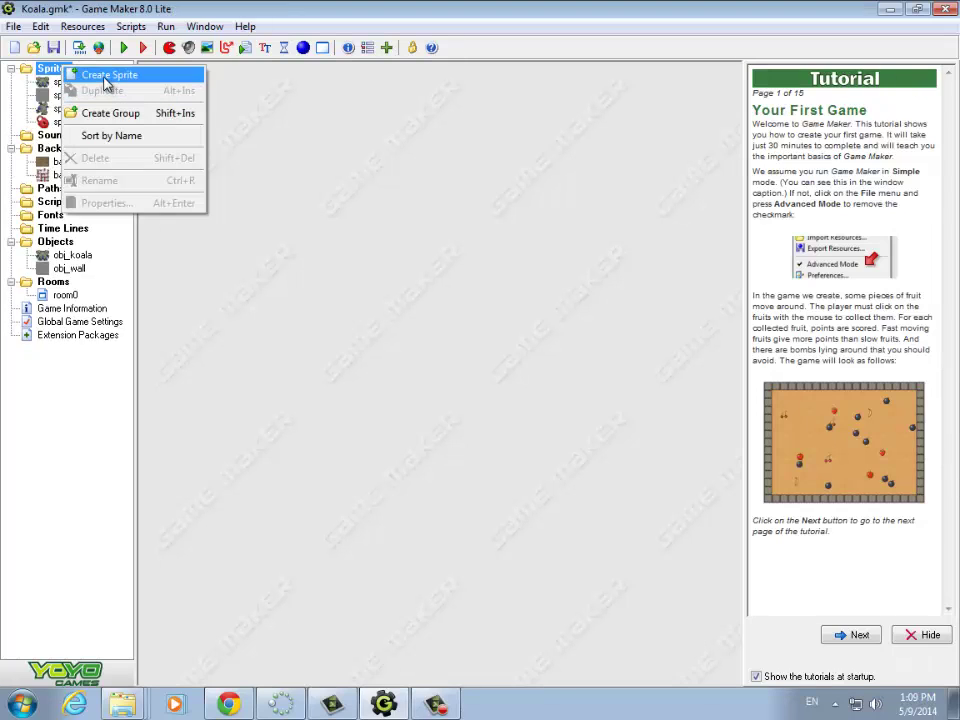
left_click(104, 80)
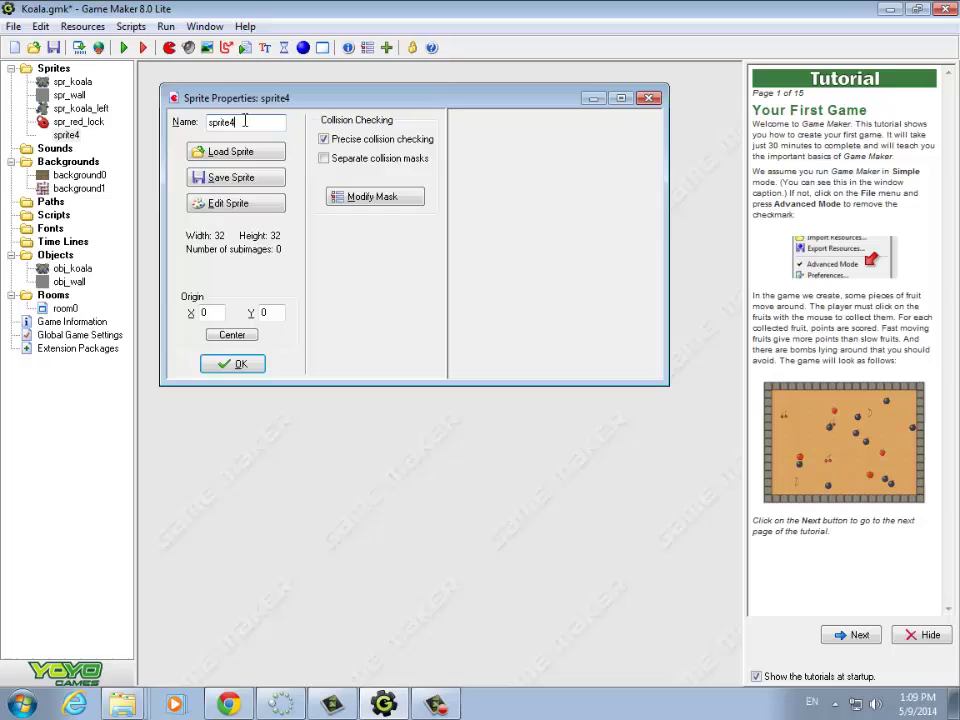
key("BackSpace")
key("BackSpace")
key("BackSpace")
key("BackSpace")
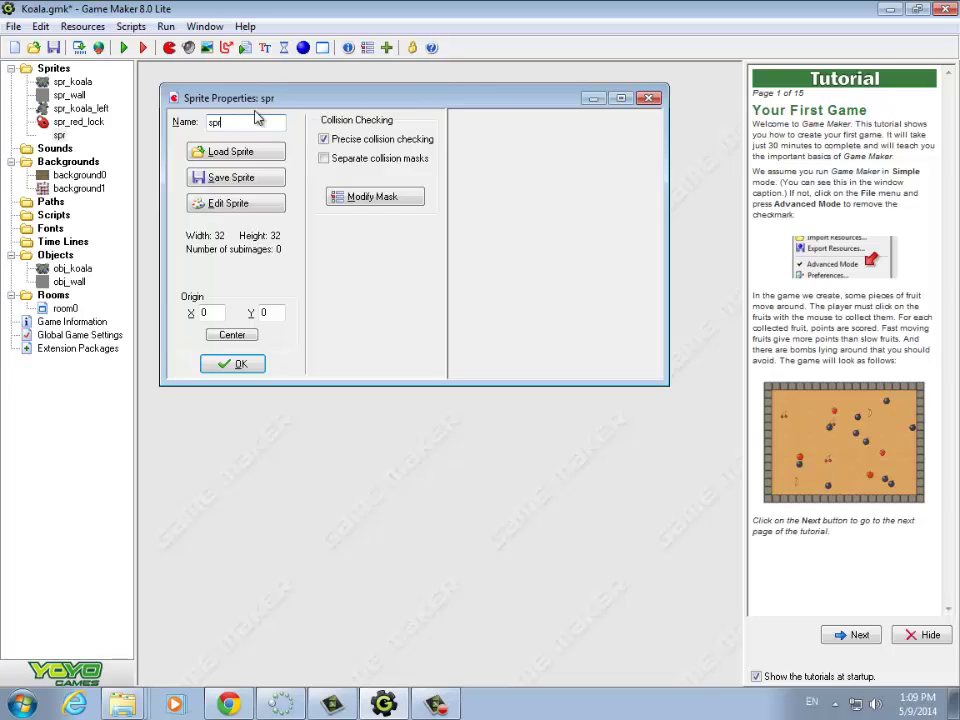
type("_blue_lock")
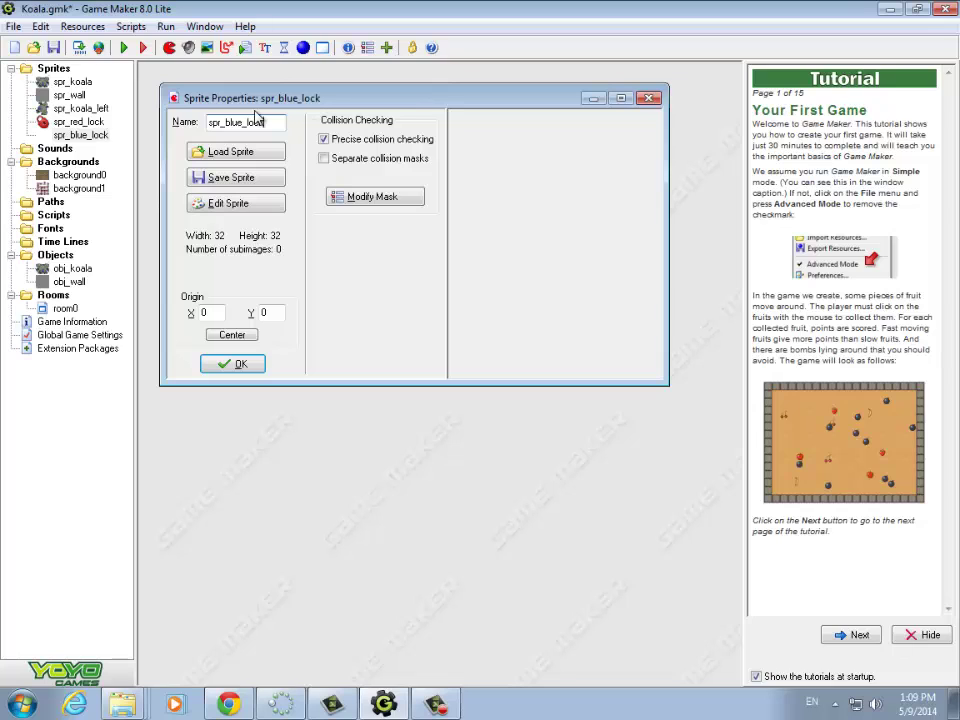
Step: Load the Lock_blue image from the Resources folder into the spr_blue_lock sprite
left_click(231, 151)
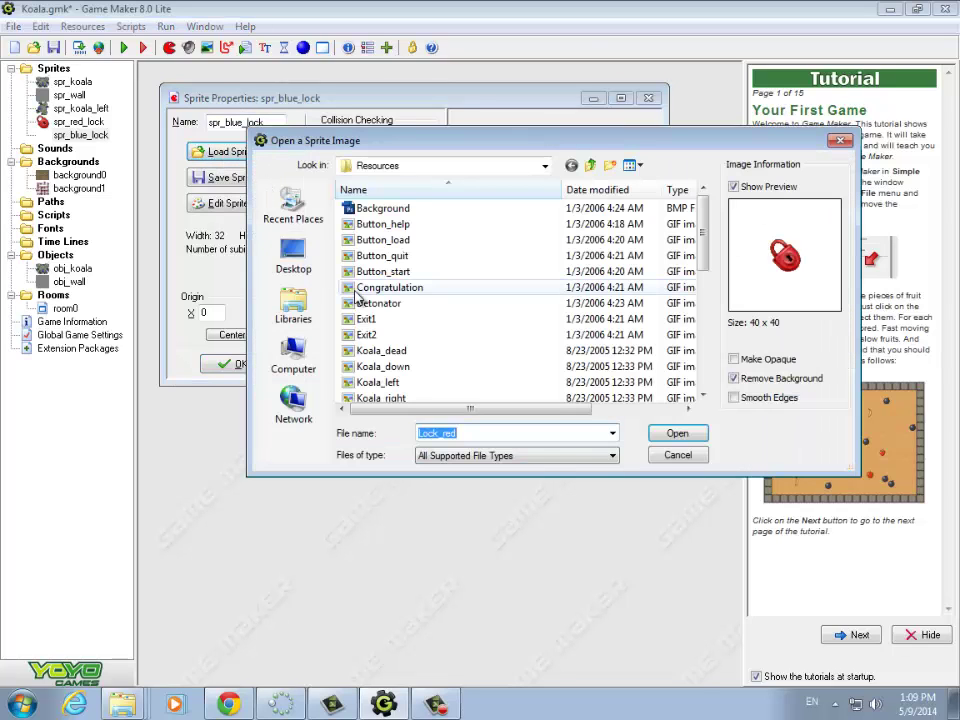
scroll(397, 340, "down", 2)
left_click(380, 351)
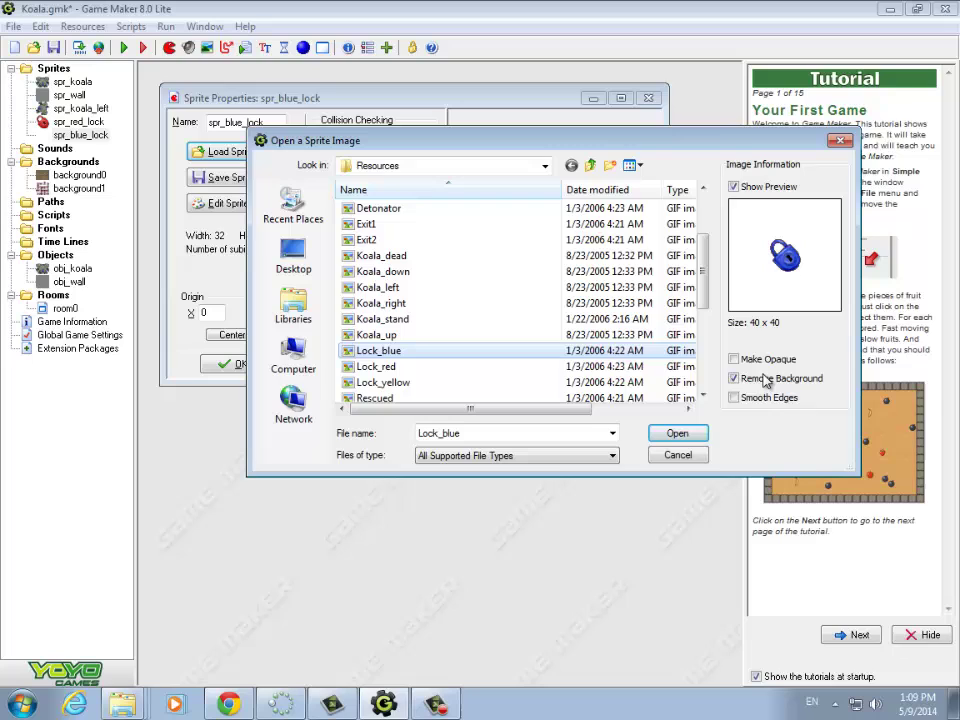
left_click(665, 435)
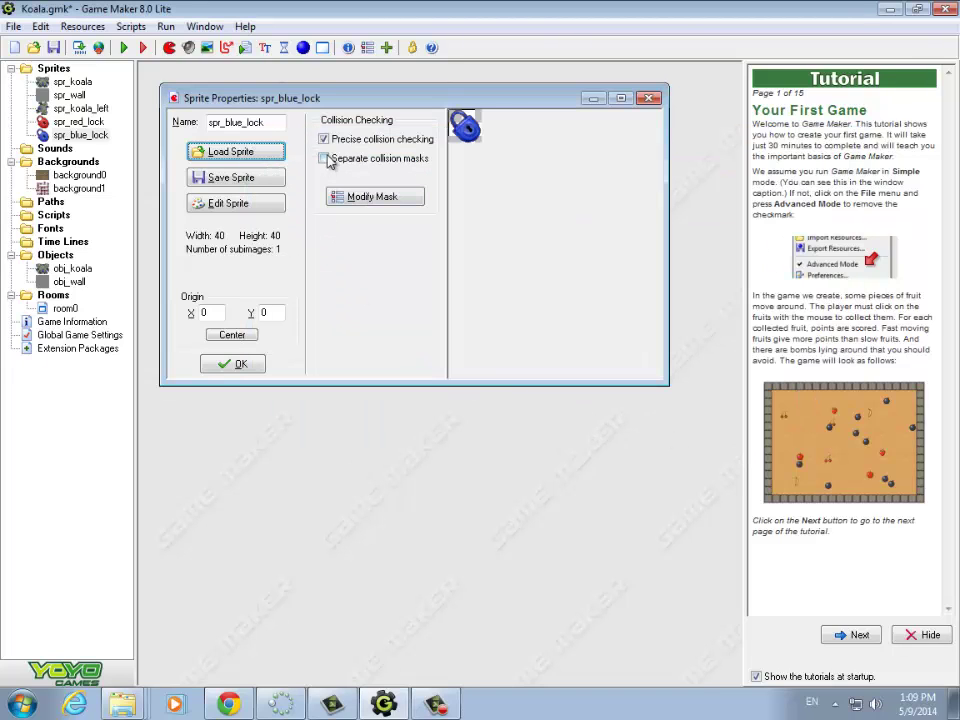
Step: Turn off precise collision checking for spr_blue_lock and set its mask's bounding box to Full image, accepting the sprite properties
left_click(324, 140)
left_click(374, 197)
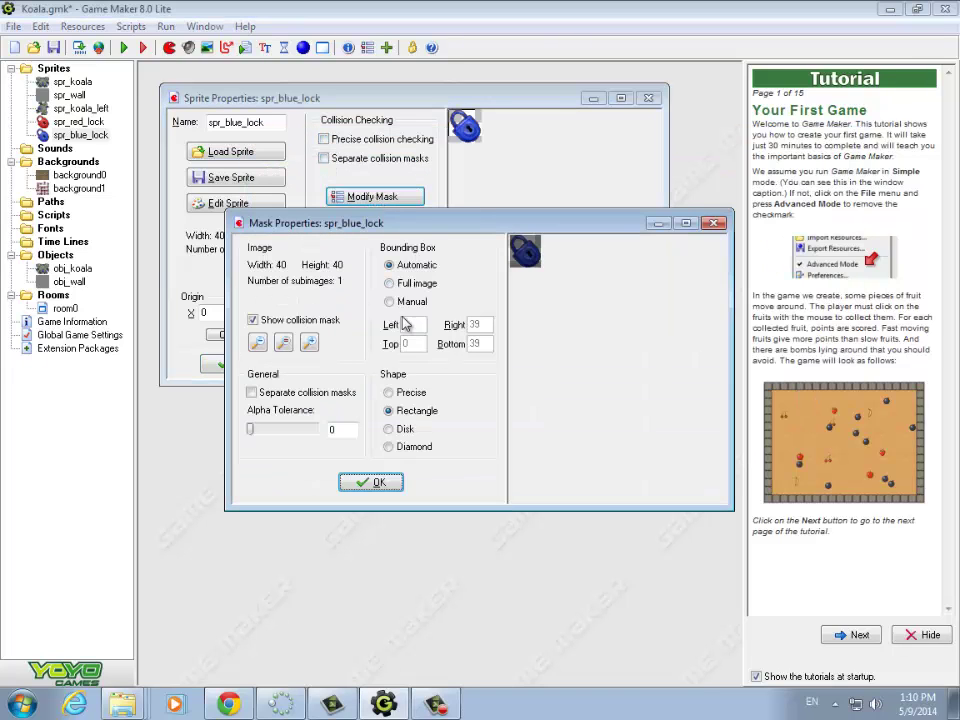
left_click(392, 284)
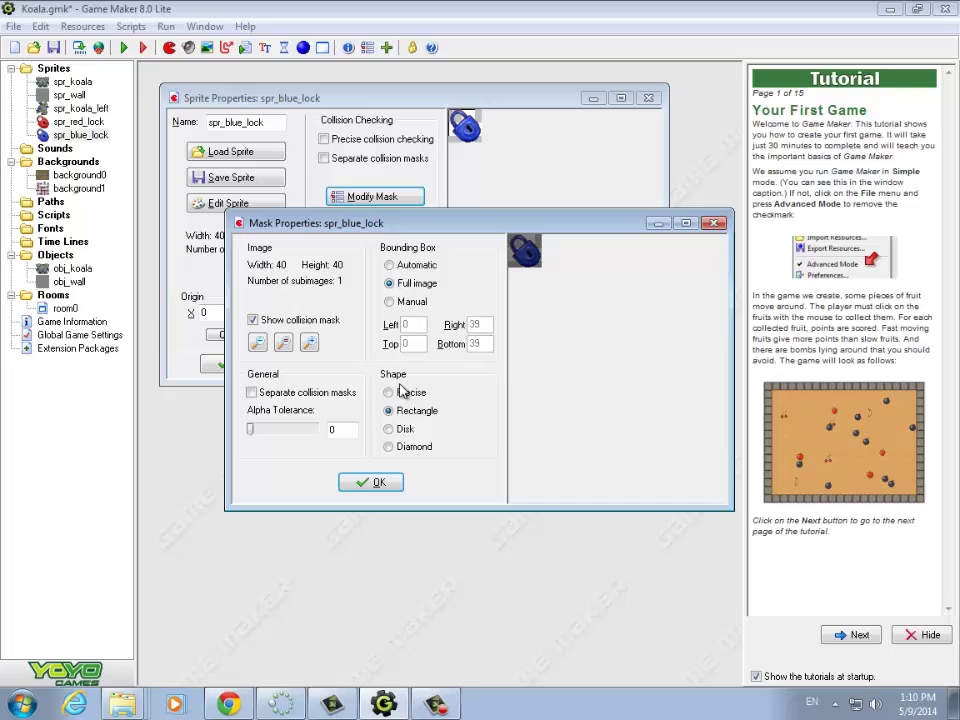
left_click(375, 482)
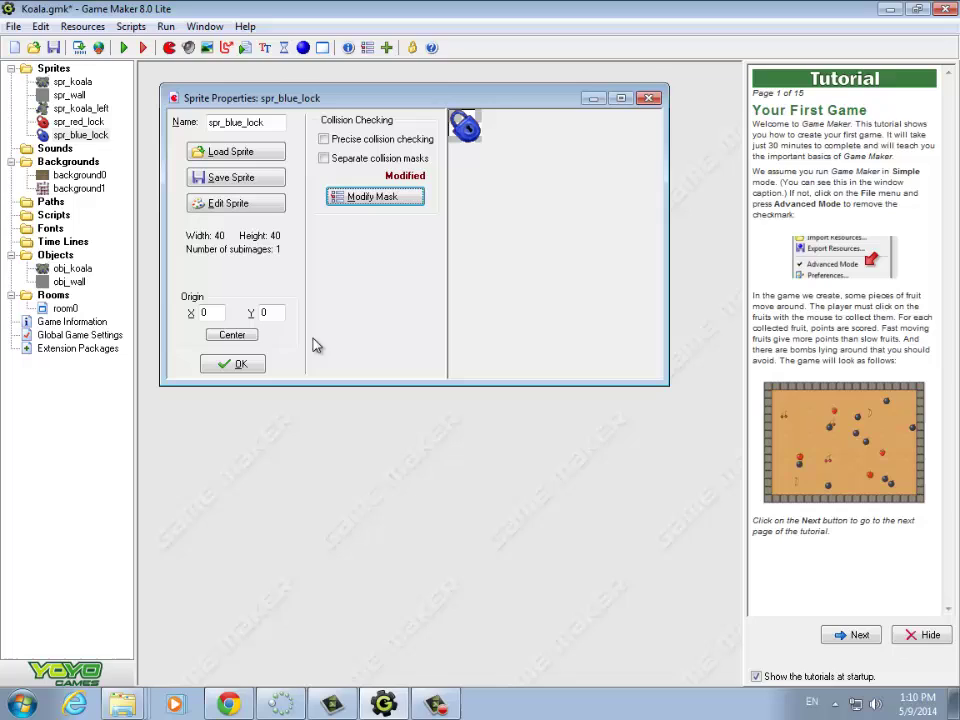
left_click(240, 366)
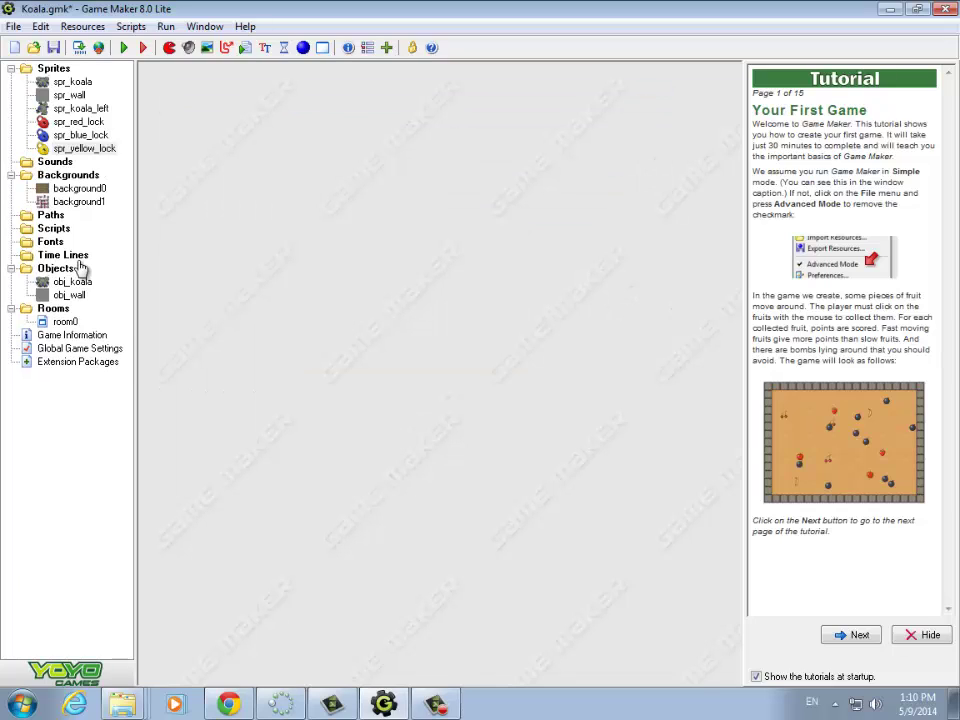
Step: Create another sprite resource and name it spr_red_switch
right_click(62, 69)
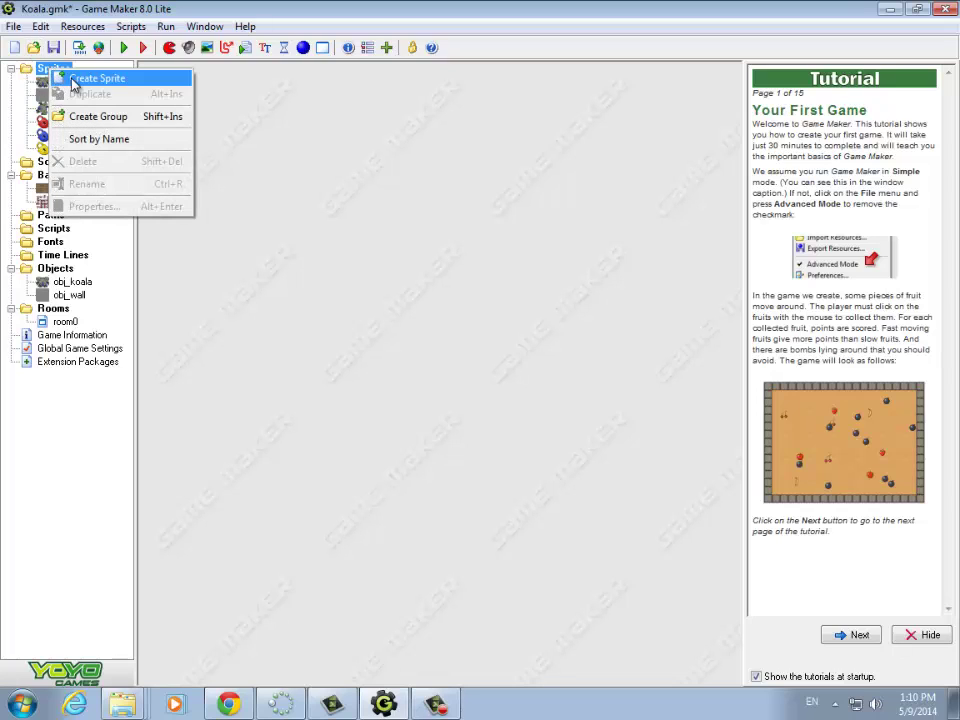
left_click(75, 80)
left_click(306, 165)
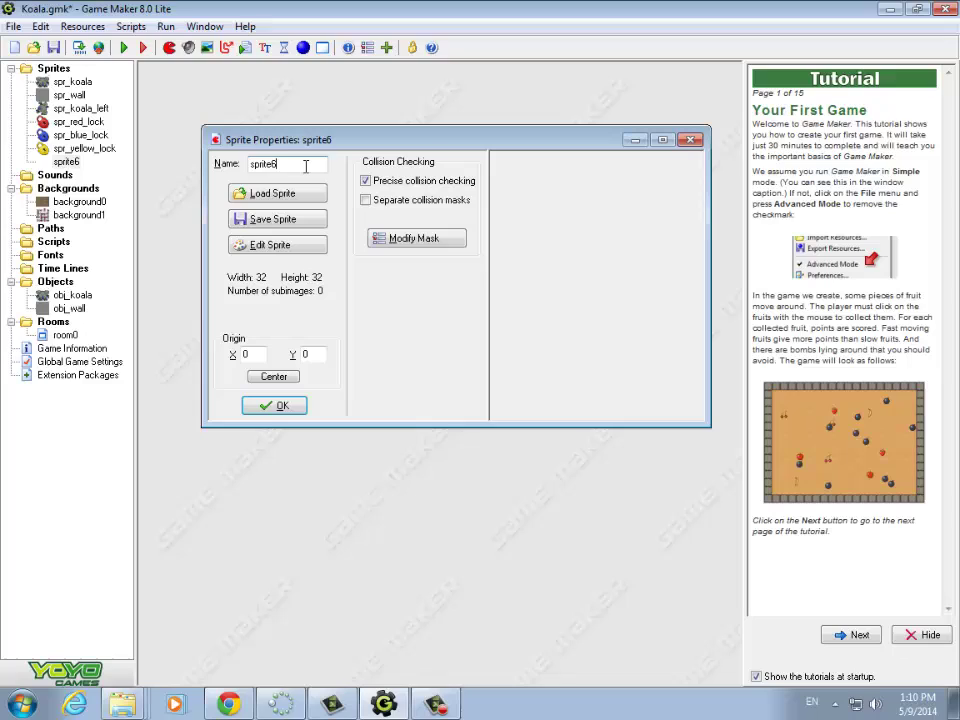
key("BackSpace")
key("BackSpace")
key("BackSpace")
key("BackSpace")
key("BackSpace")
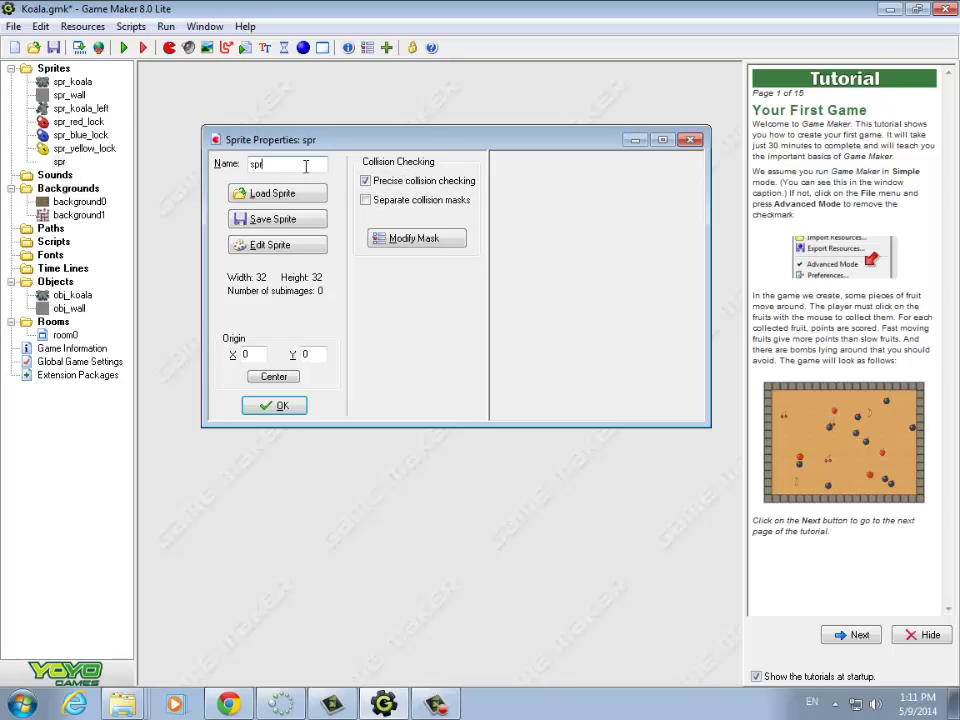
type("r_sw")
key("BackSpace")
key("BackSpace")
key("BackSpace")
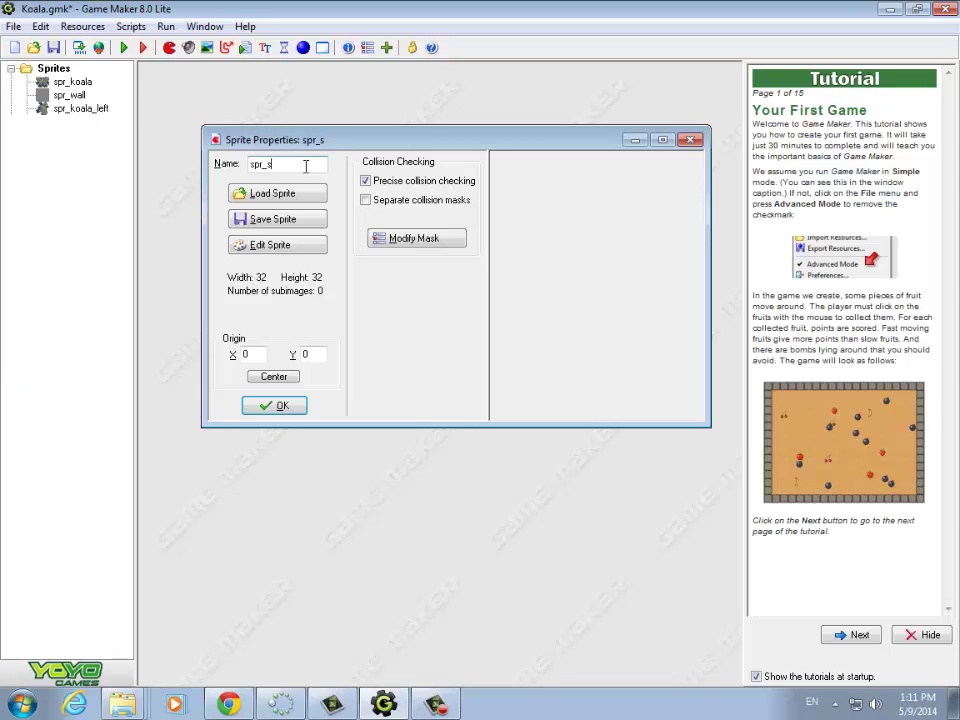
type("_")
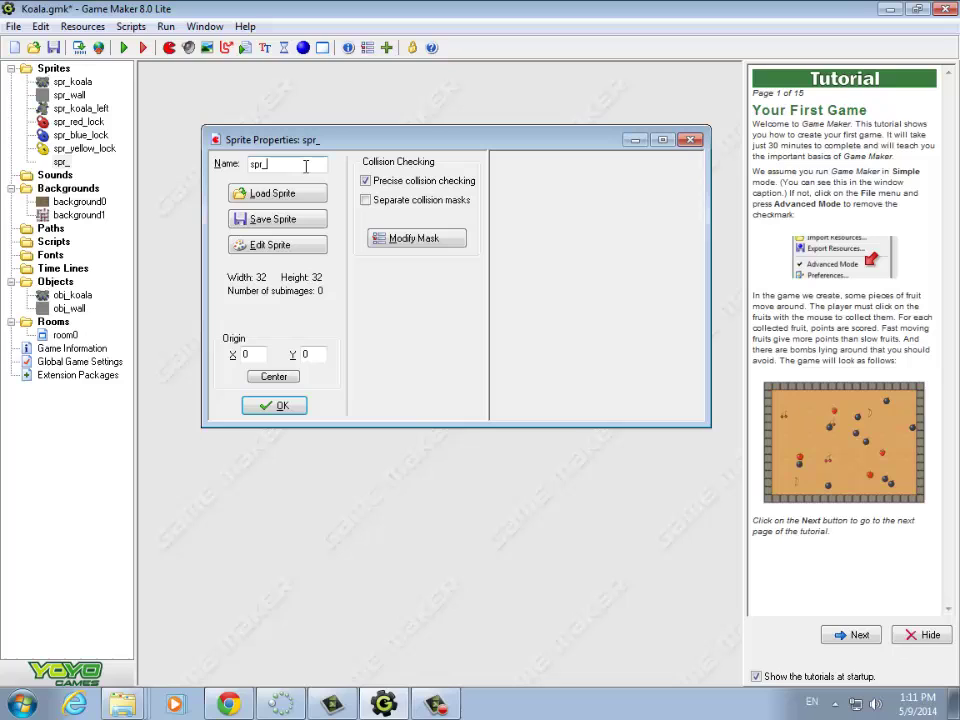
type("red_switch")
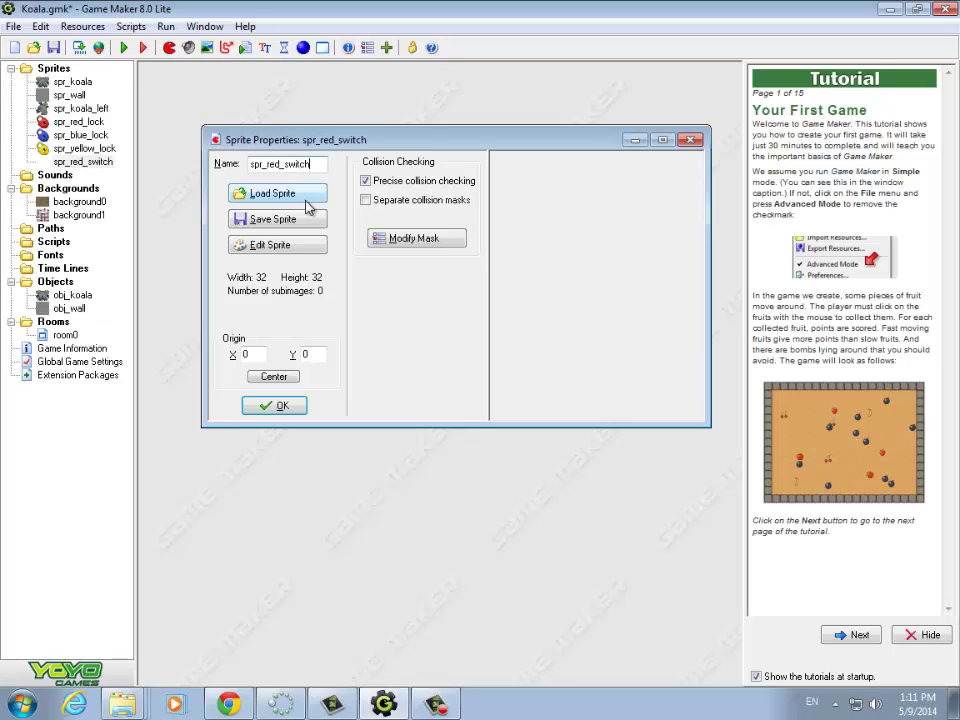
Step: Load the Switch_red image from the Resources folder into the spr_red_switch sprite
left_click(298, 195)
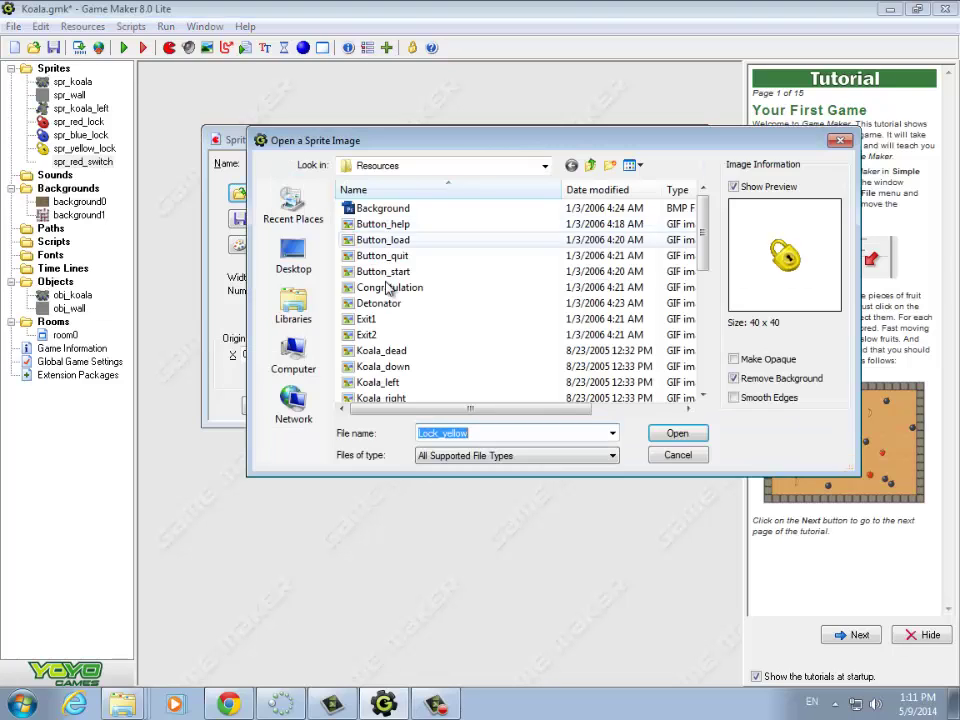
left_click(706, 372)
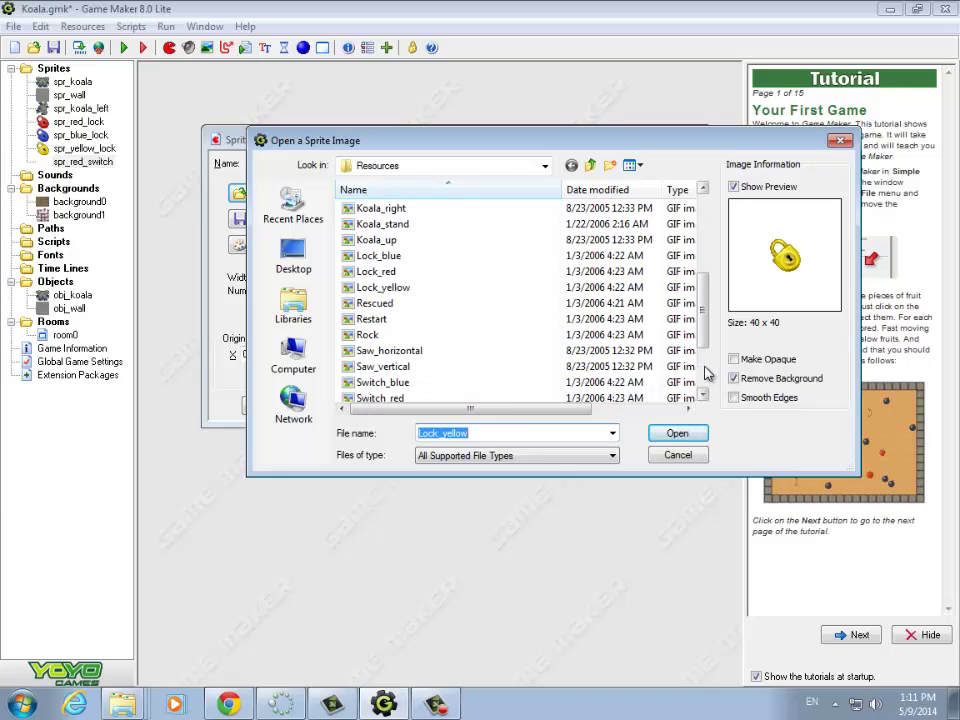
left_click(422, 398)
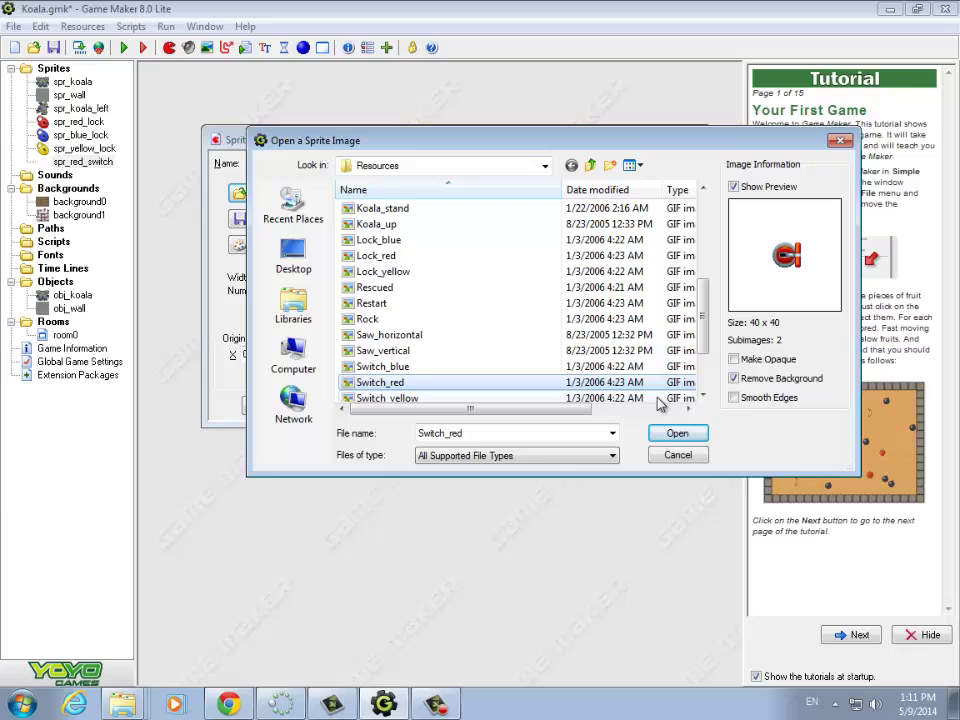
left_click(696, 437)
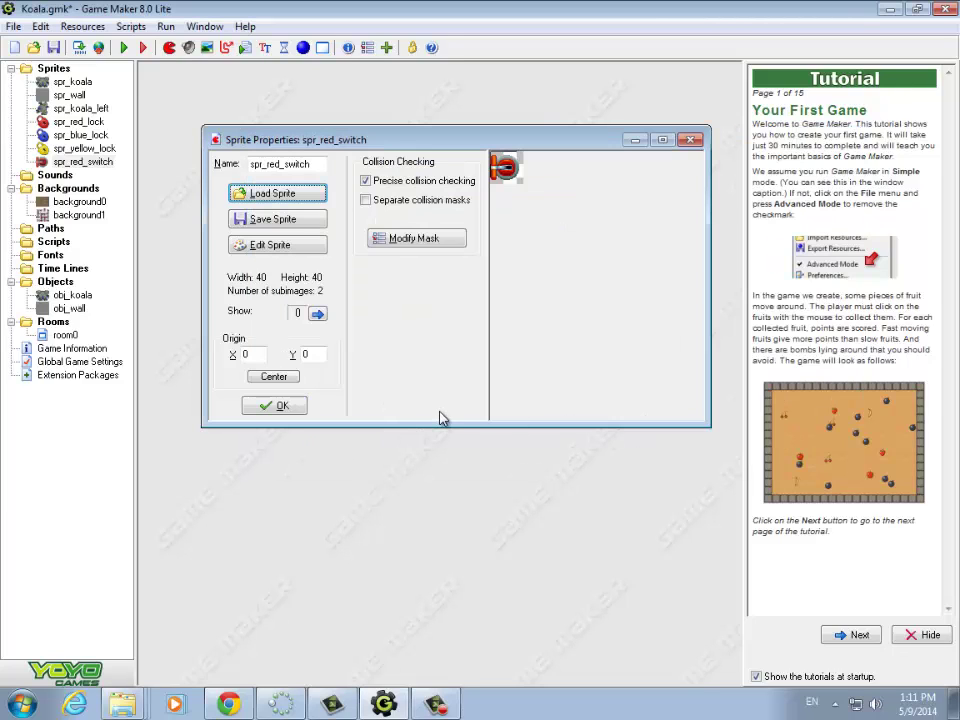
Step: Disable precise collision checking for spr_red_switch and give its mask a Full image bounding box, accepting the sprite properties
left_click(366, 181)
left_click(405, 237)
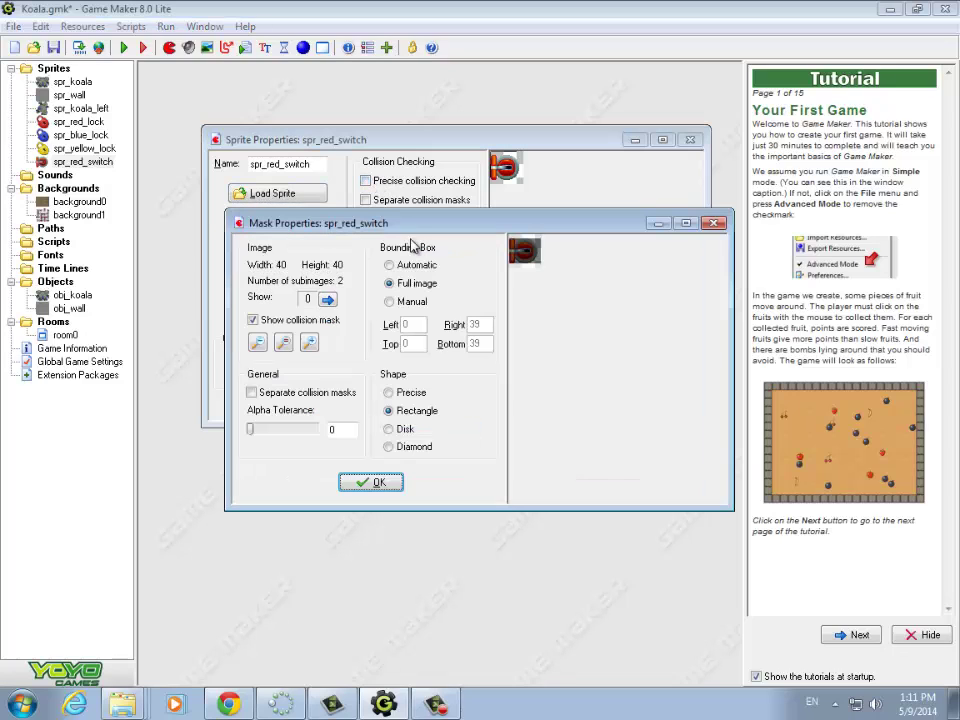
left_click(389, 283)
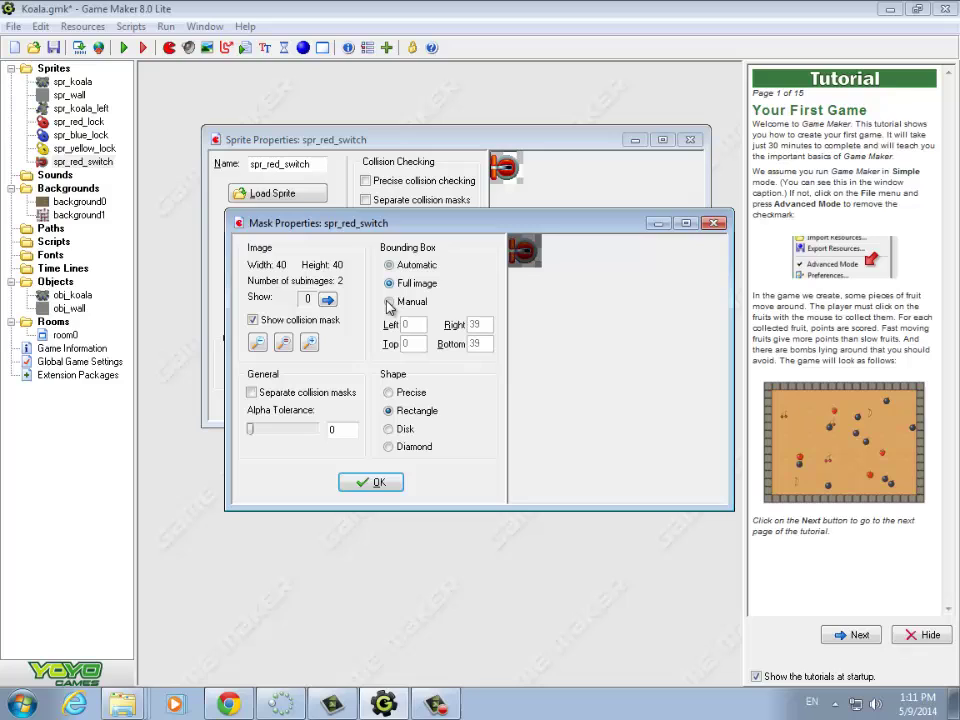
left_click(375, 484)
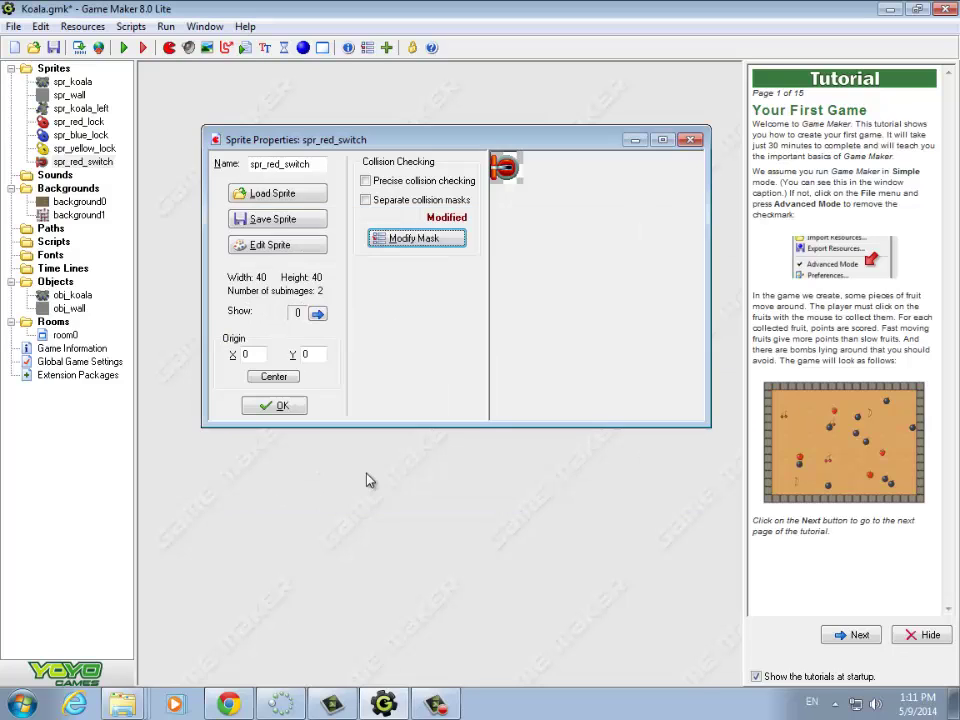
left_click(285, 406)
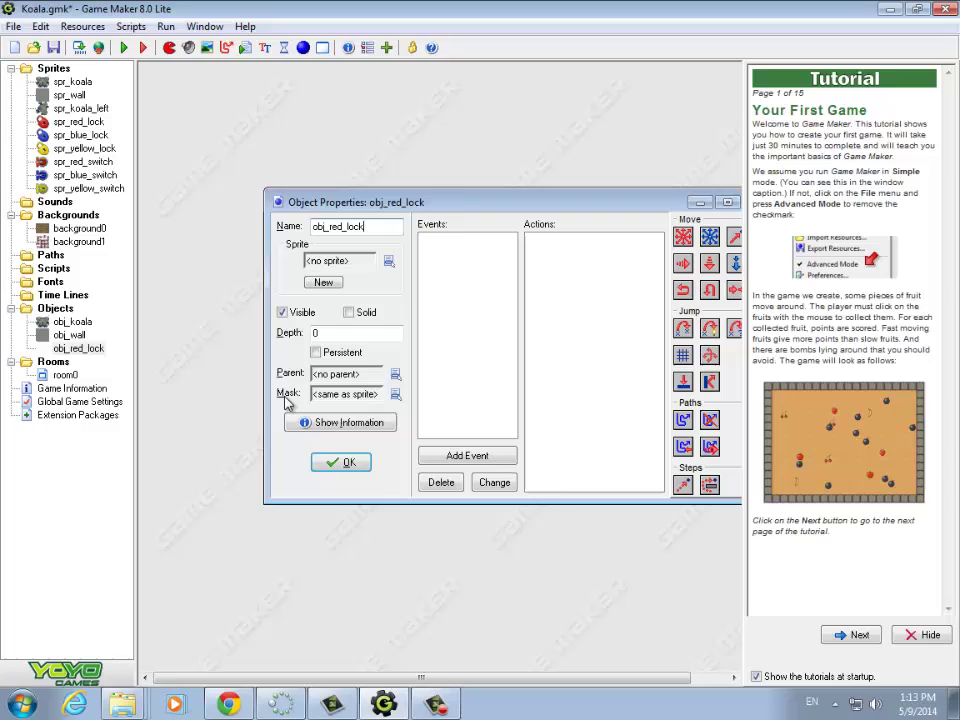
Step: Assign the spr_red_lock sprite to obj_red_lock and set obj_wall as its parent
left_click(388, 260)
left_click(420, 339)
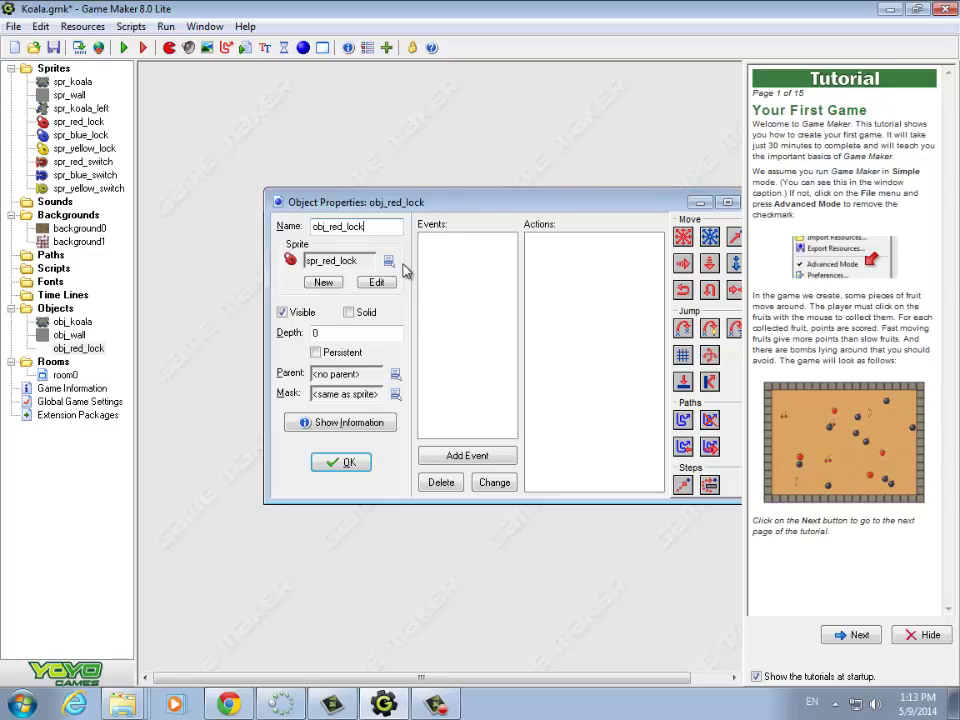
left_click(395, 374)
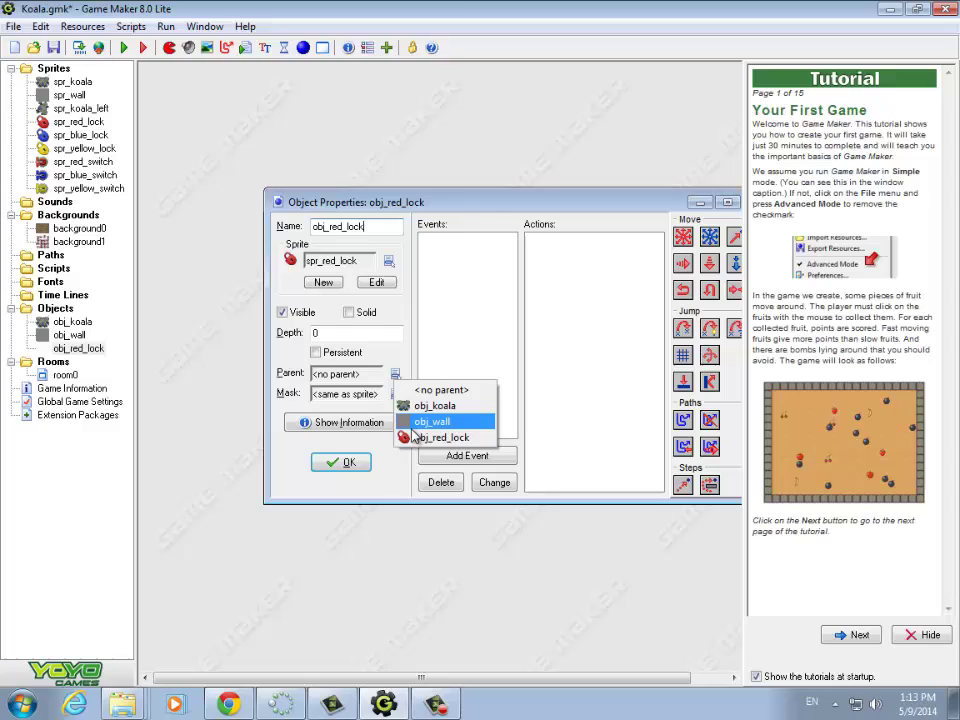
left_click(413, 424)
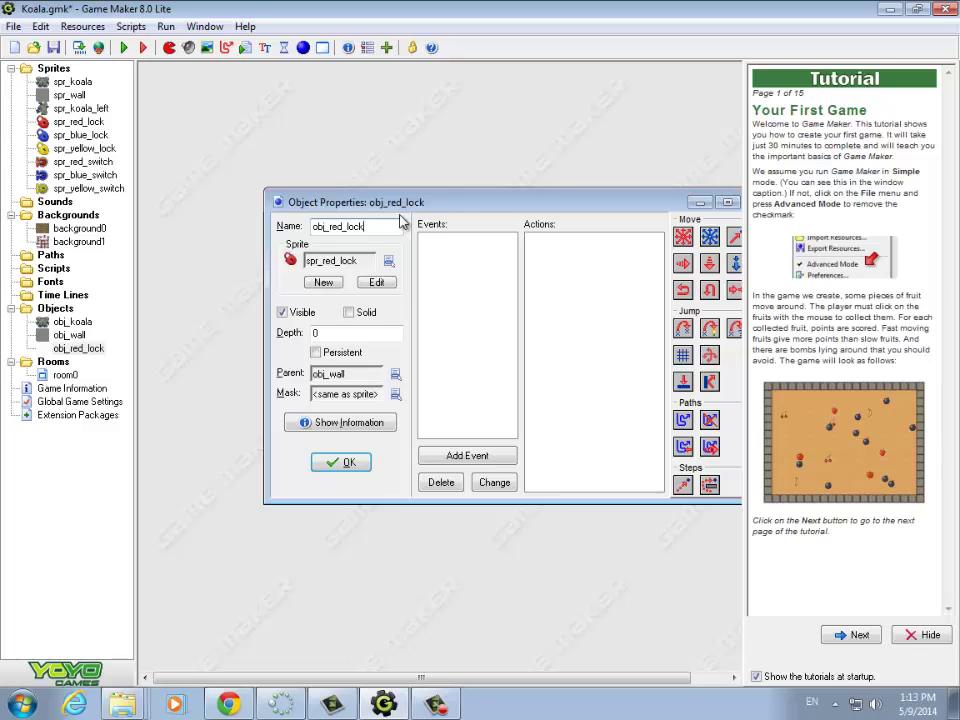
Step: Make obj_red_lock solid and accept its properties, hiding the tutorial along the way
left_click(348, 312)
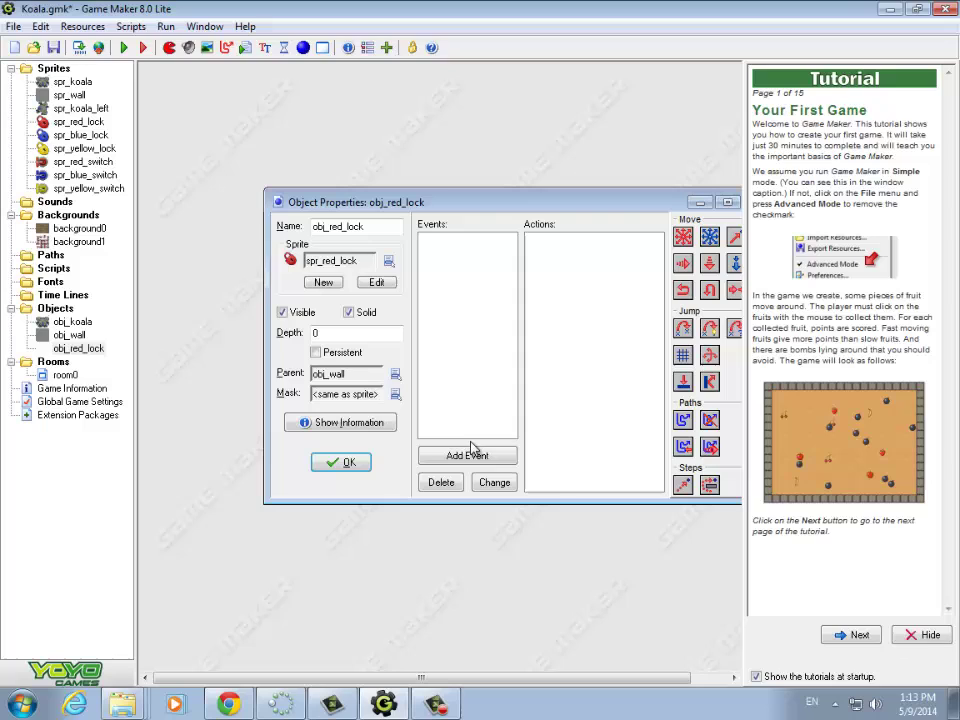
left_click(925, 634)
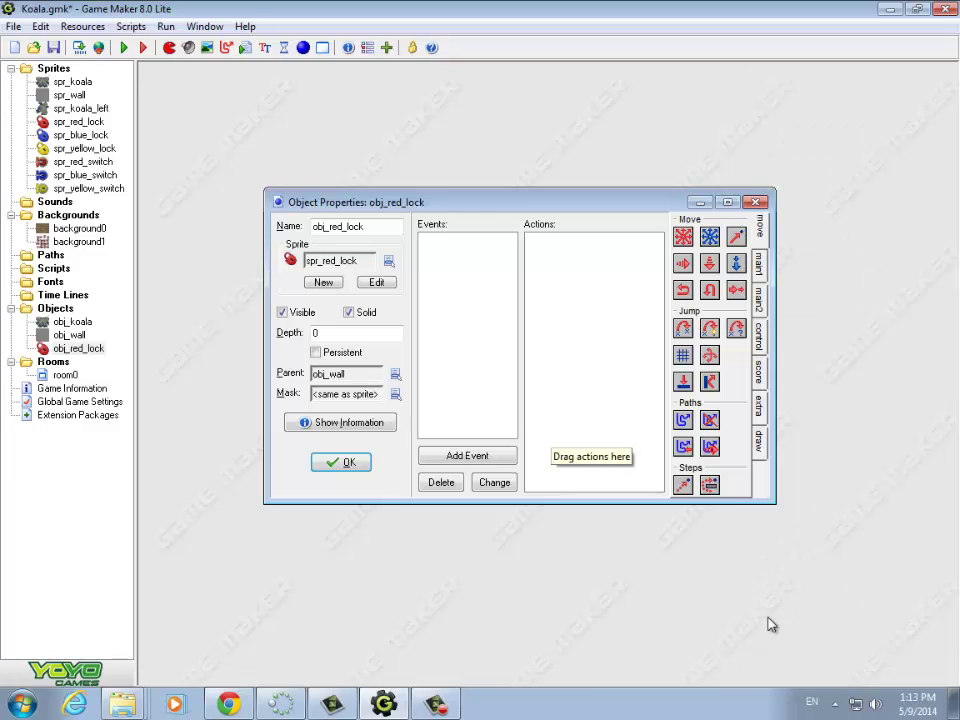
left_click(363, 467)
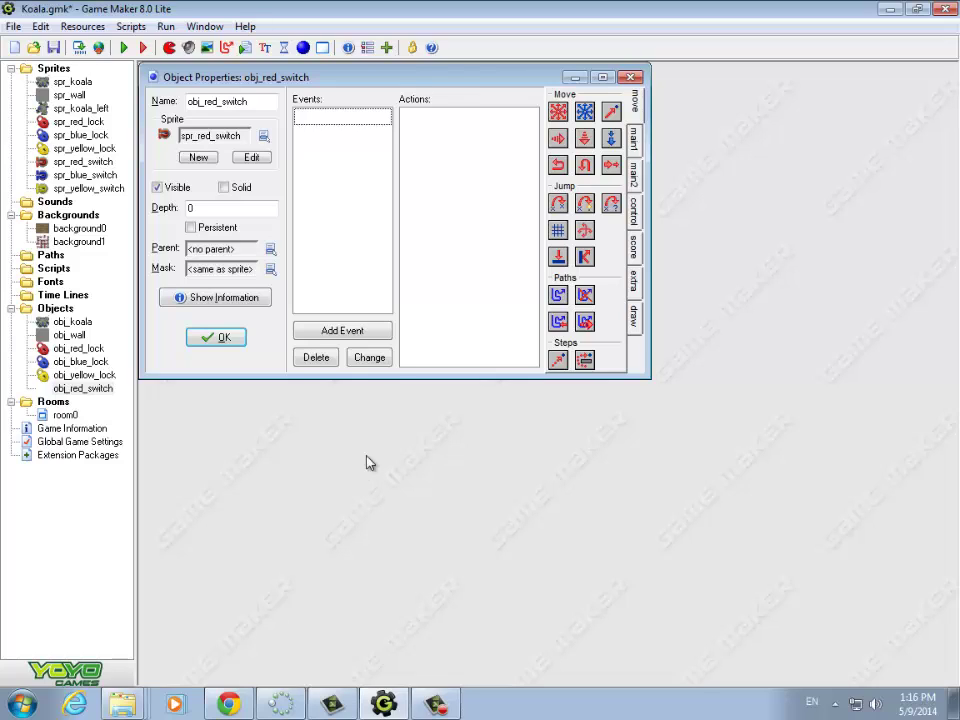
Step: Accept the obj_red_switch properties and add a Create event to obj_blue_switch
left_click(226, 339)
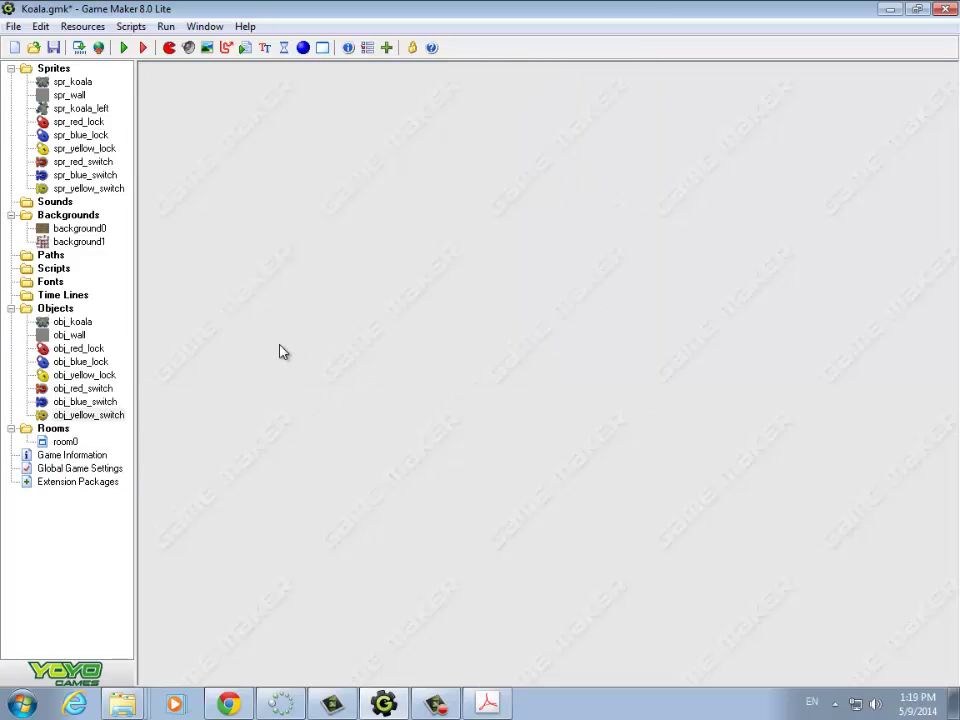
double_click(105, 410)
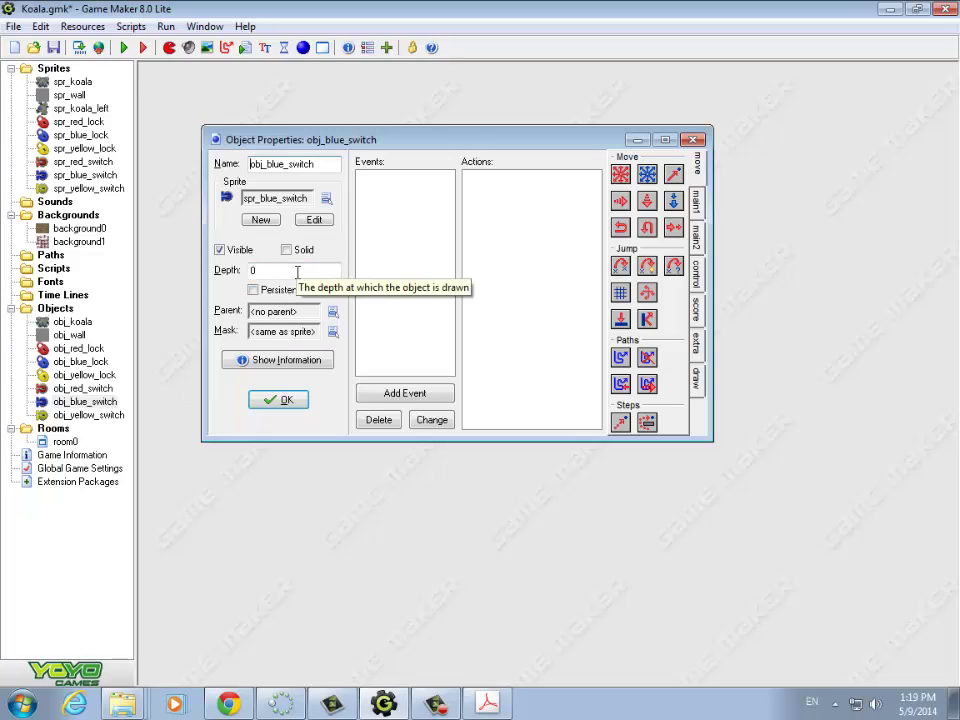
left_click(395, 398)
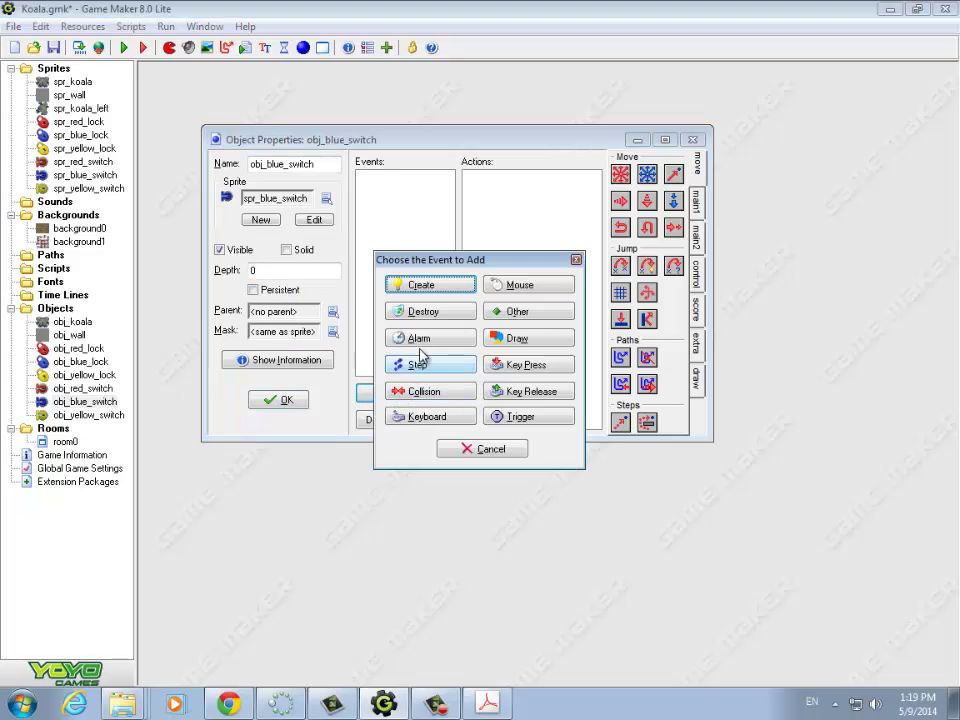
left_click(429, 292)
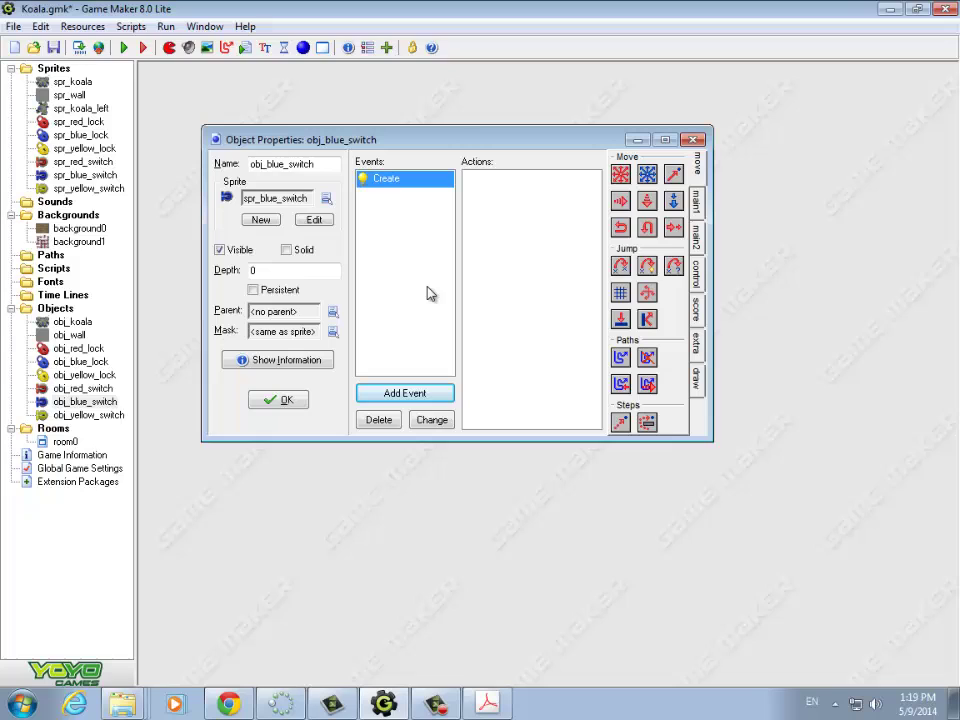
Step: Add a Change Sprite action to the Create event of obj_blue_switch, using spr_blue_switch with subimage 0 and speed 0
left_click(700, 202)
left_click_drag(620, 241, 508, 216)
left_click(585, 332)
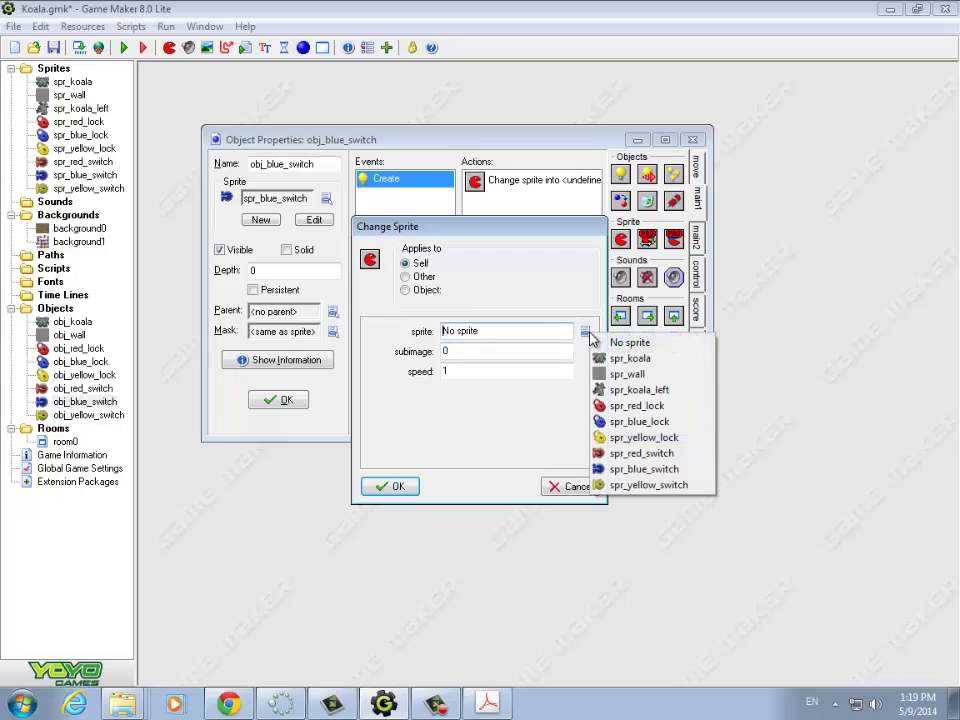
left_click(641, 469)
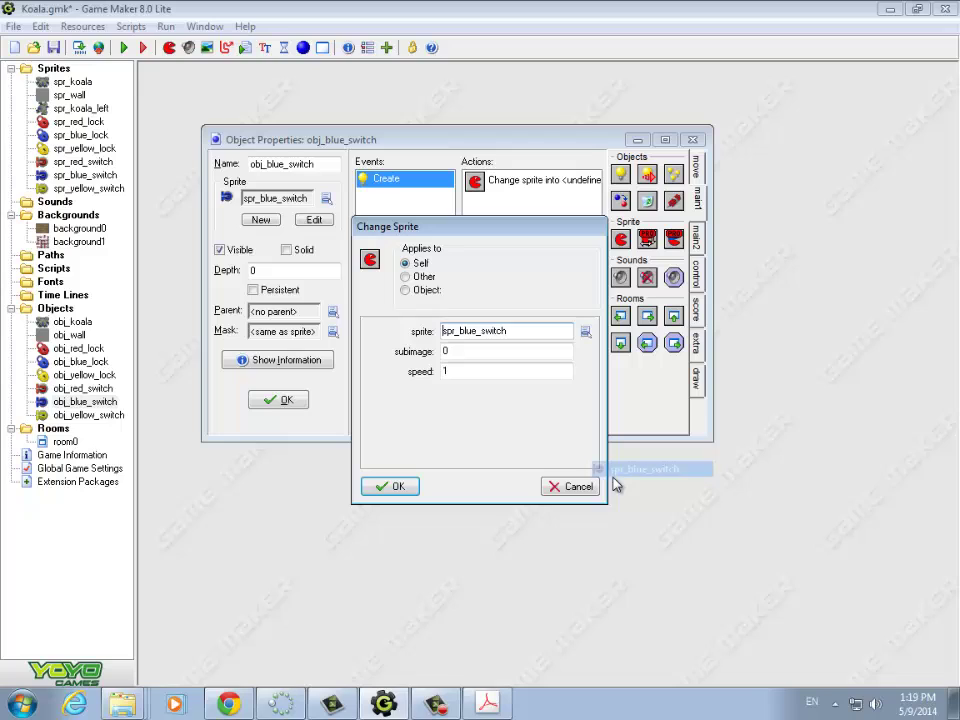
double_click(447, 371)
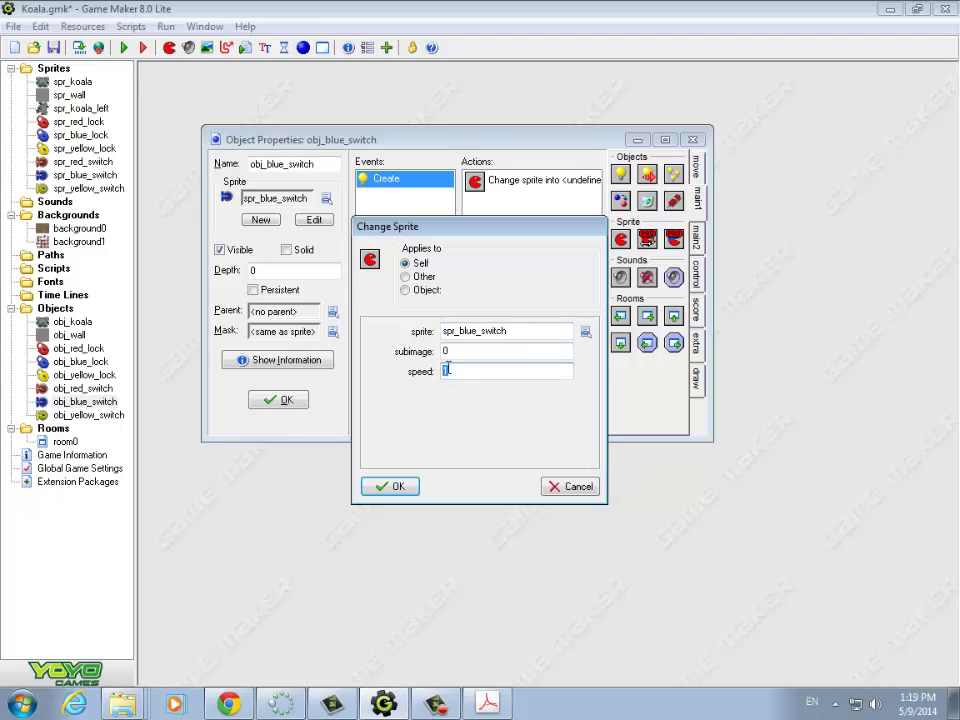
type("0")
left_click(410, 485)
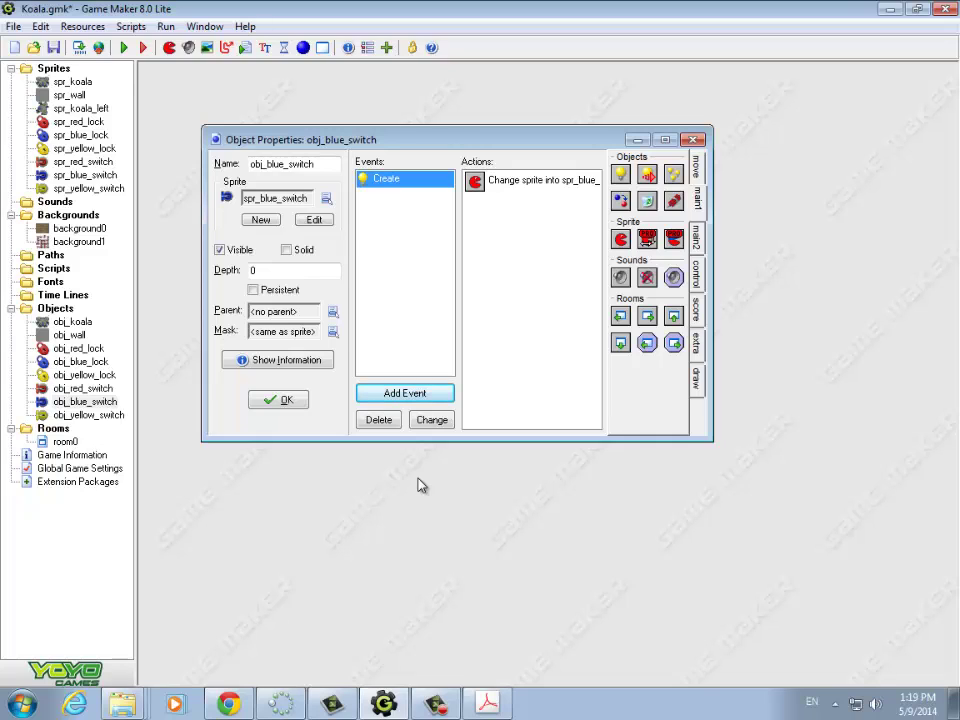
Step: Add a collision event with obj_koala to obj_blue_switch, containing a Destroy Instance action applied to the object obj_blue_lock
left_click(402, 394)
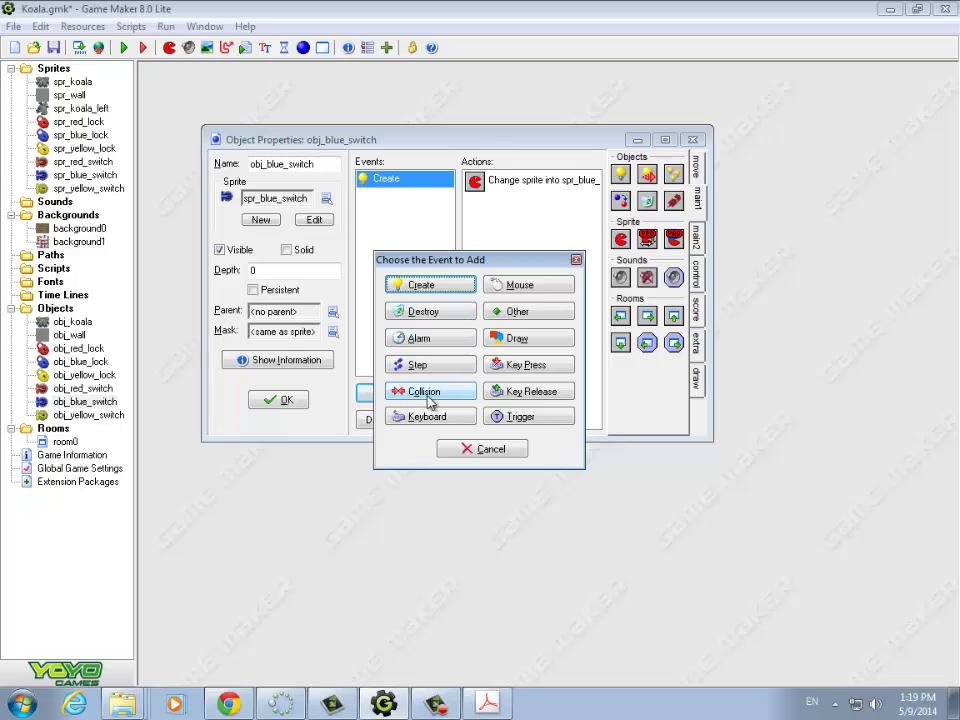
left_click(430, 400)
left_click(470, 401)
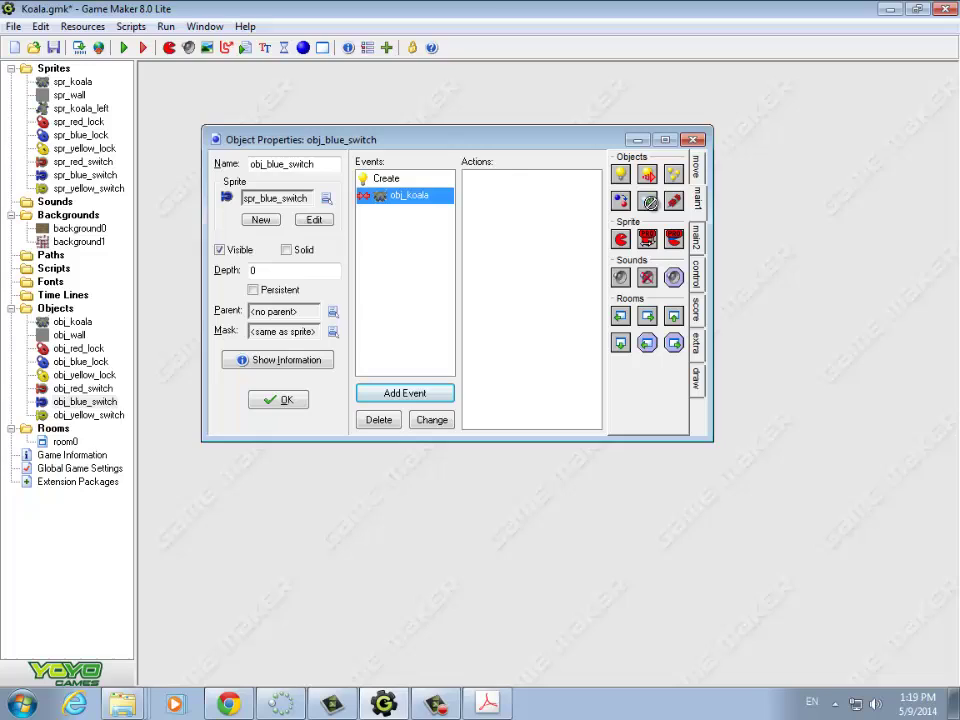
left_click_drag(647, 202, 495, 190)
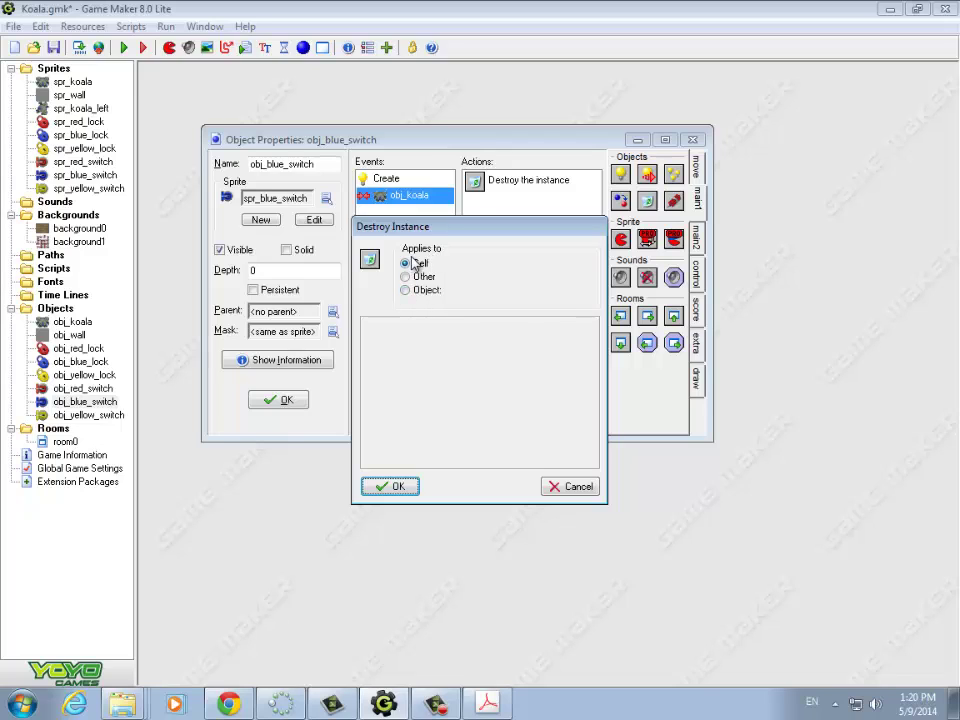
left_click(405, 290)
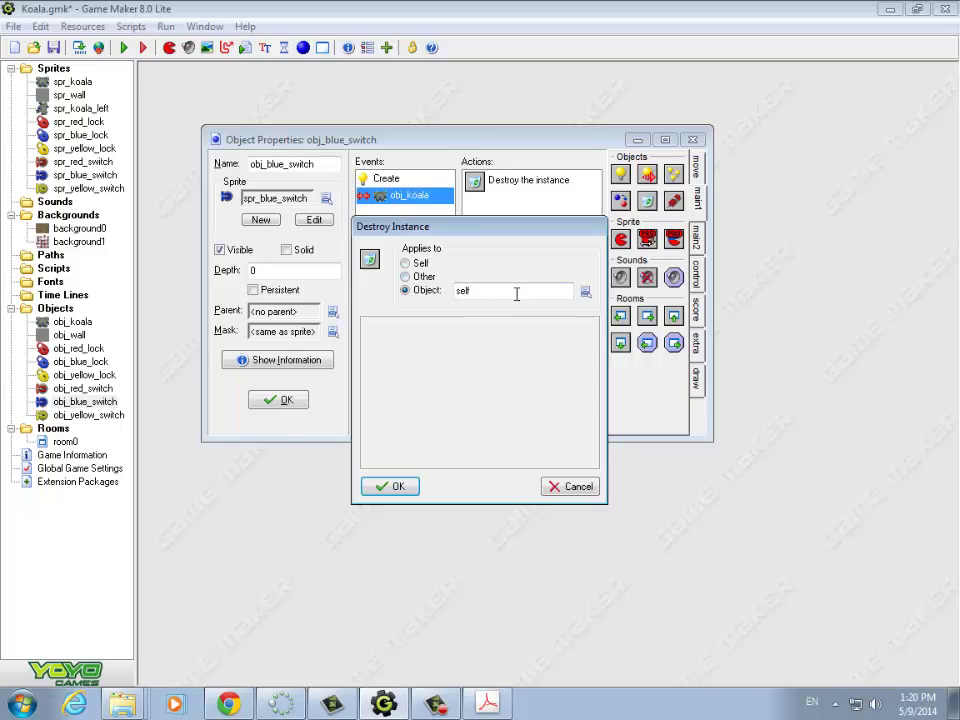
left_click(585, 291)
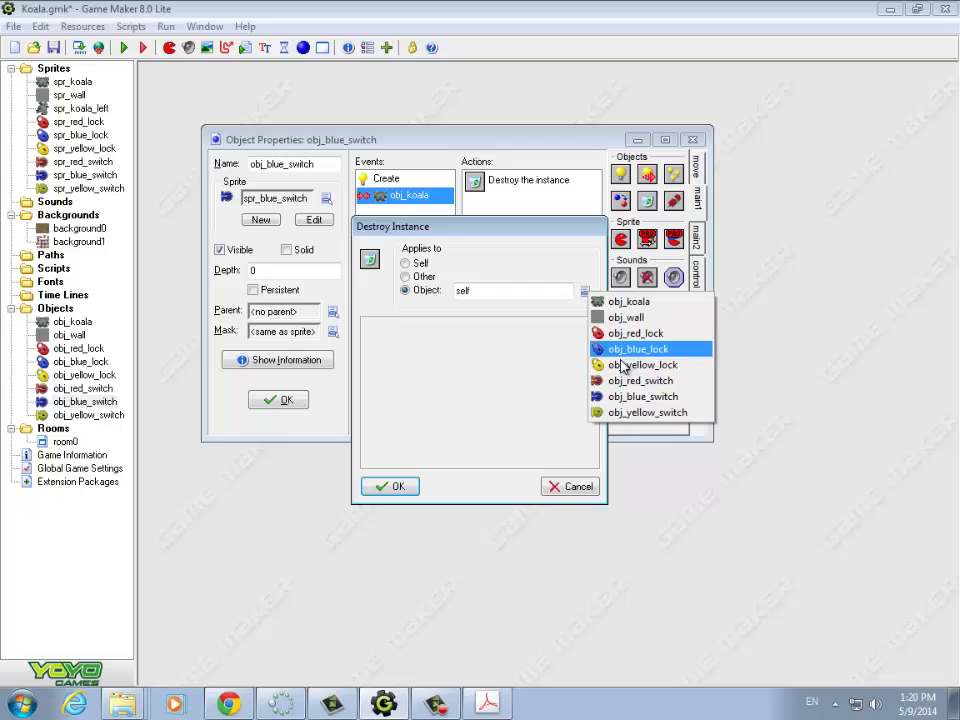
left_click(607, 349)
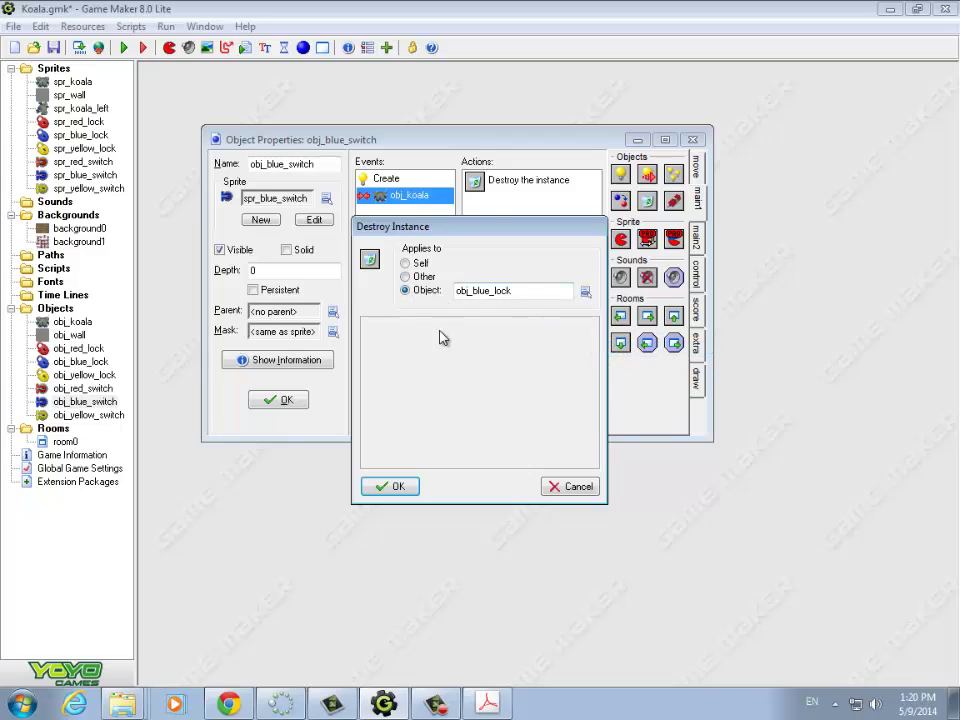
left_click(397, 486)
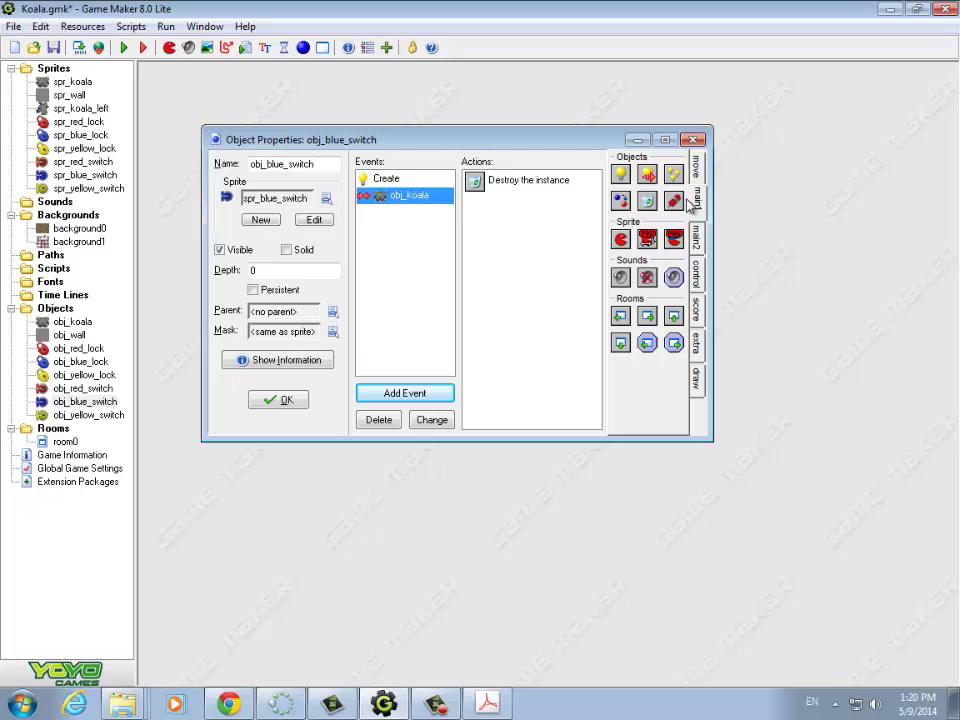
Step: Add a Change Sprite action to the obj_koala collision event, using spr_blue_switch with subimage 1 and speed 0
left_click_drag(476, 215, 480, 218)
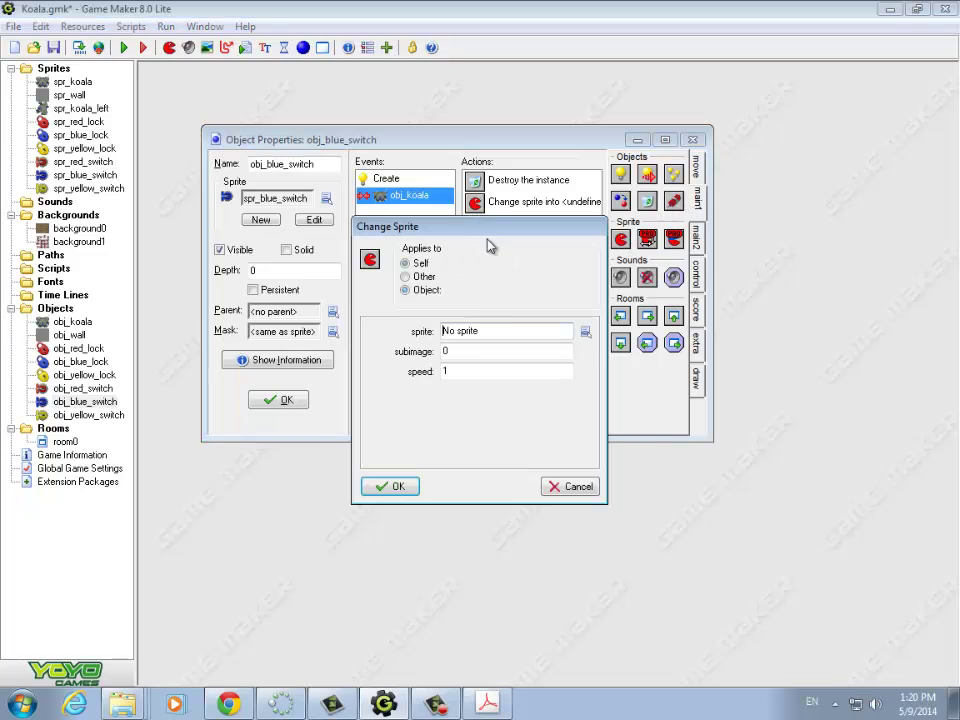
left_click(585, 331)
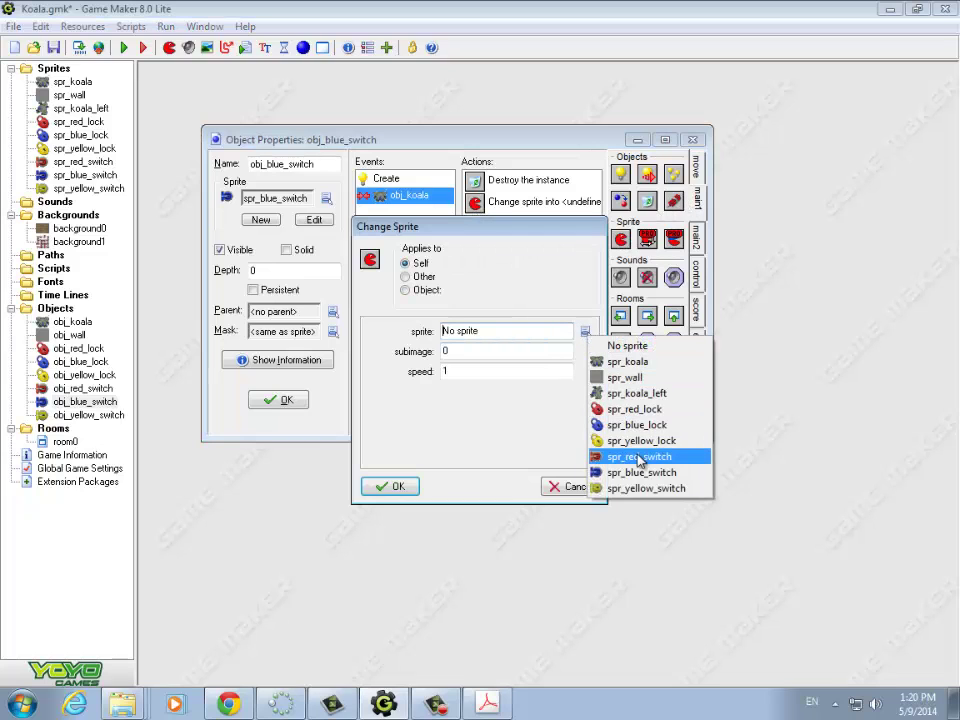
left_click(624, 471)
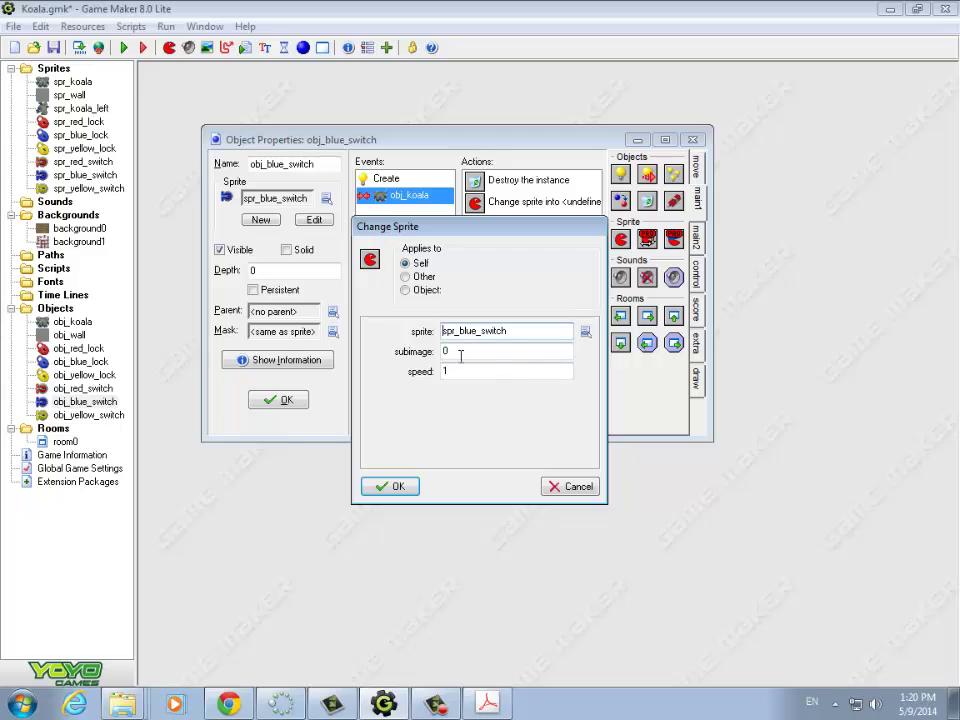
left_click_drag(458, 372, 443, 353)
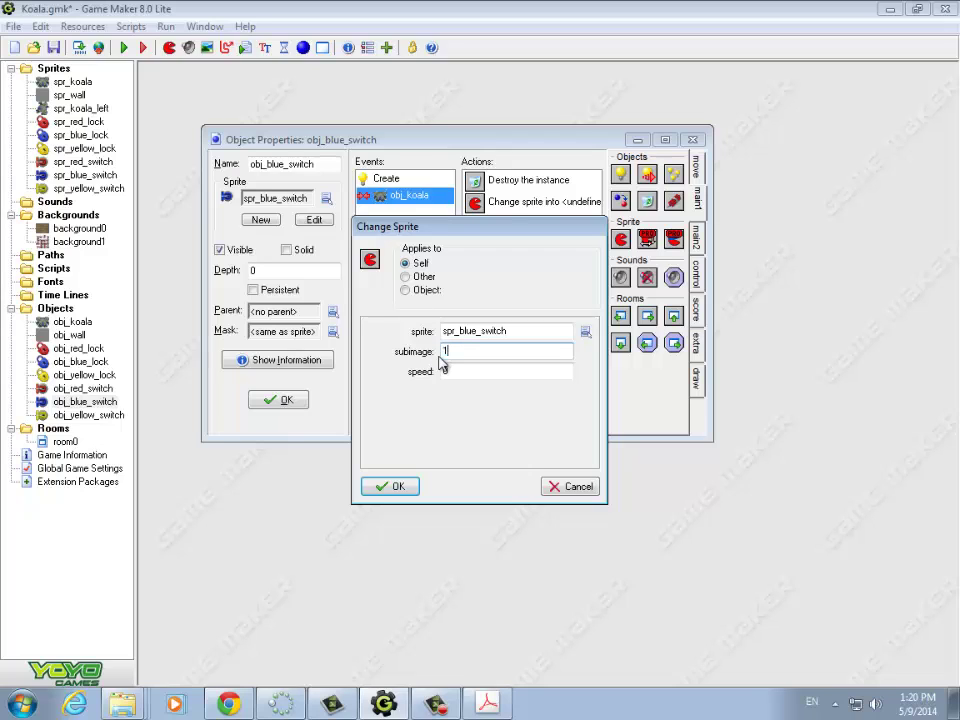
type("1")
left_click(390, 486)
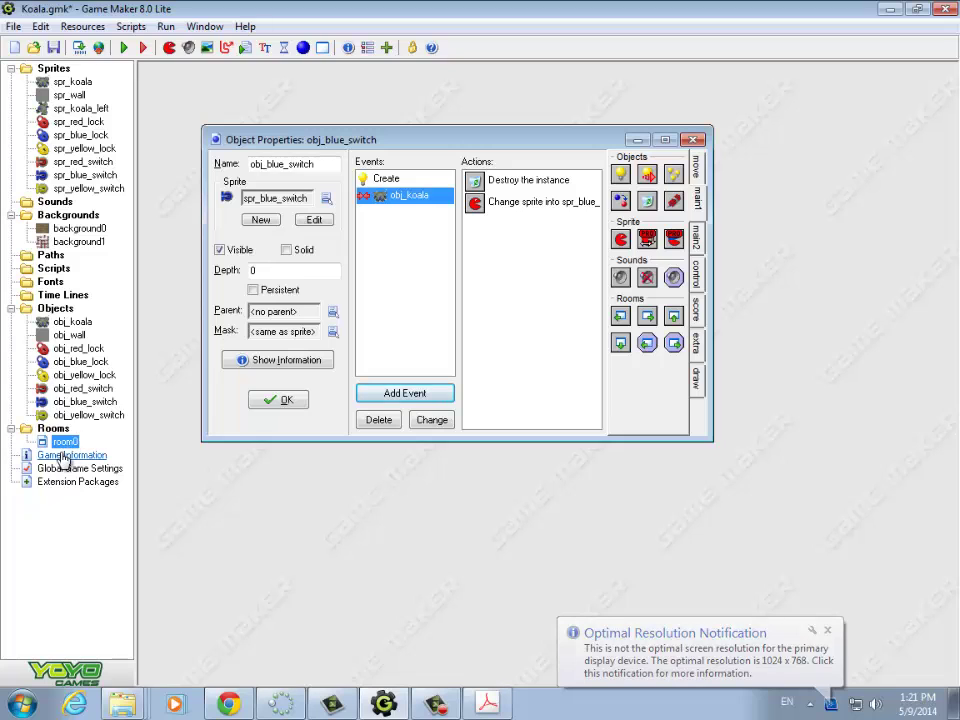
Step: Open room0 maximized and place an obj_blue_switch in the bottom corridor below the inverted T-shaped wall
double_click(65, 443)
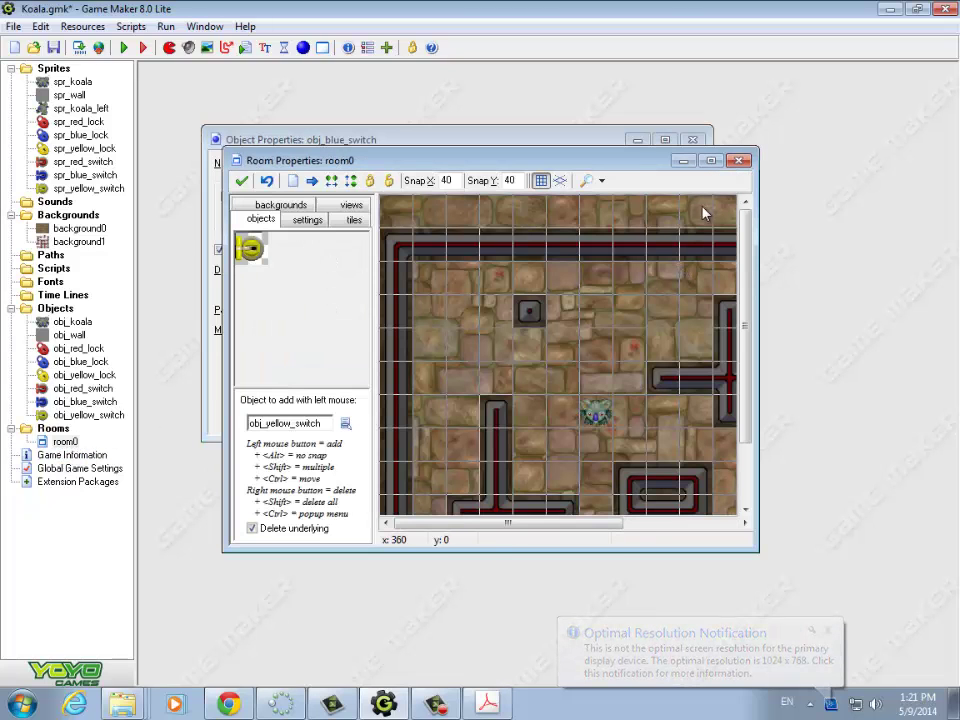
left_click(711, 160)
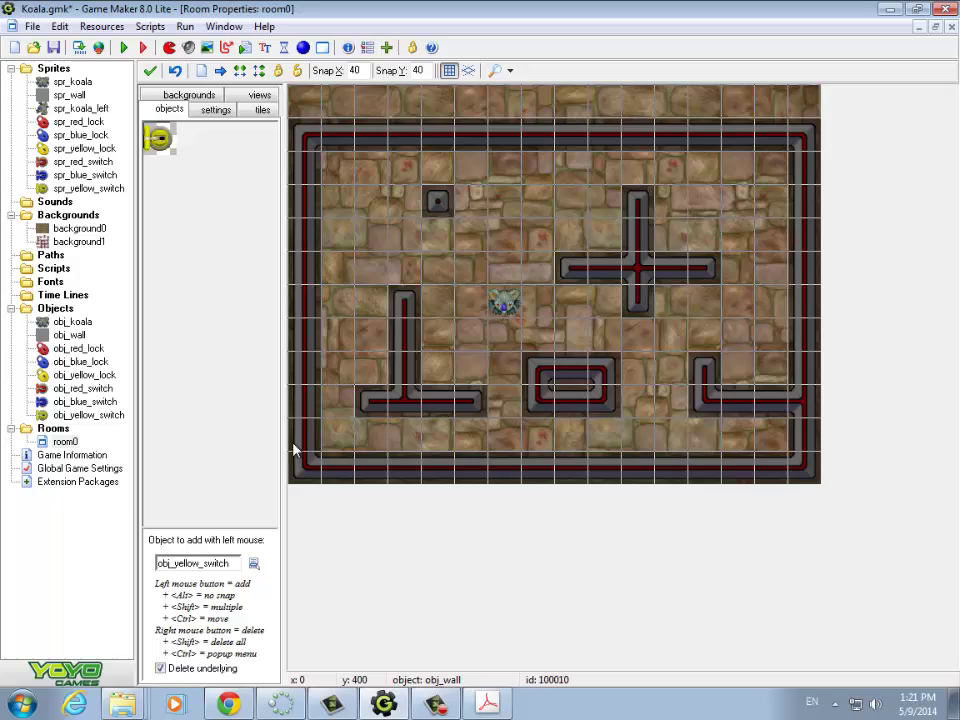
left_click(254, 563)
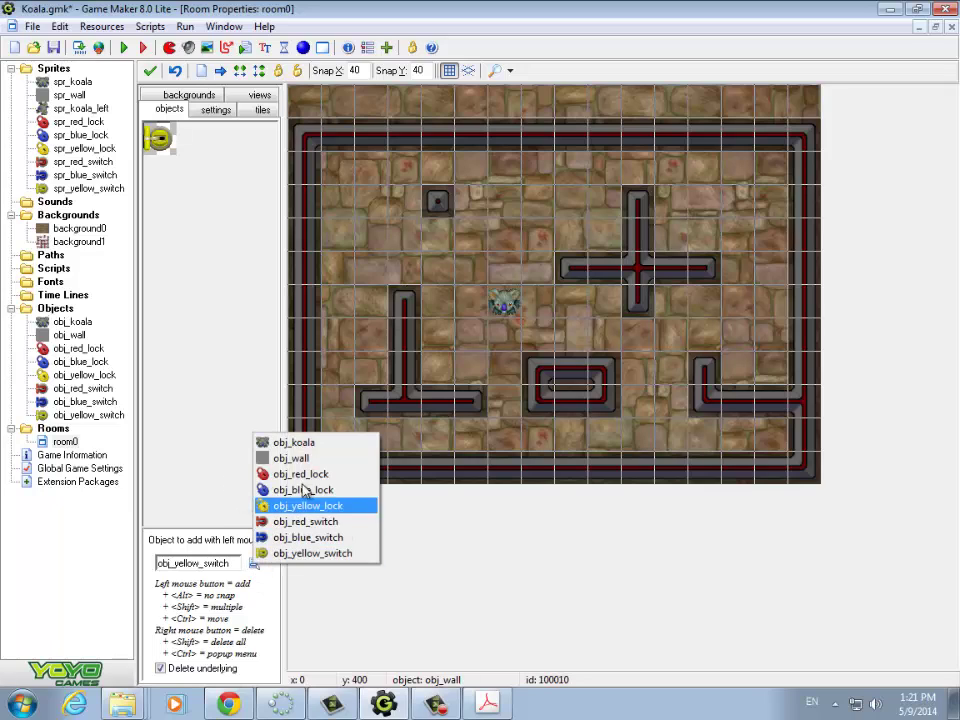
left_click(305, 537)
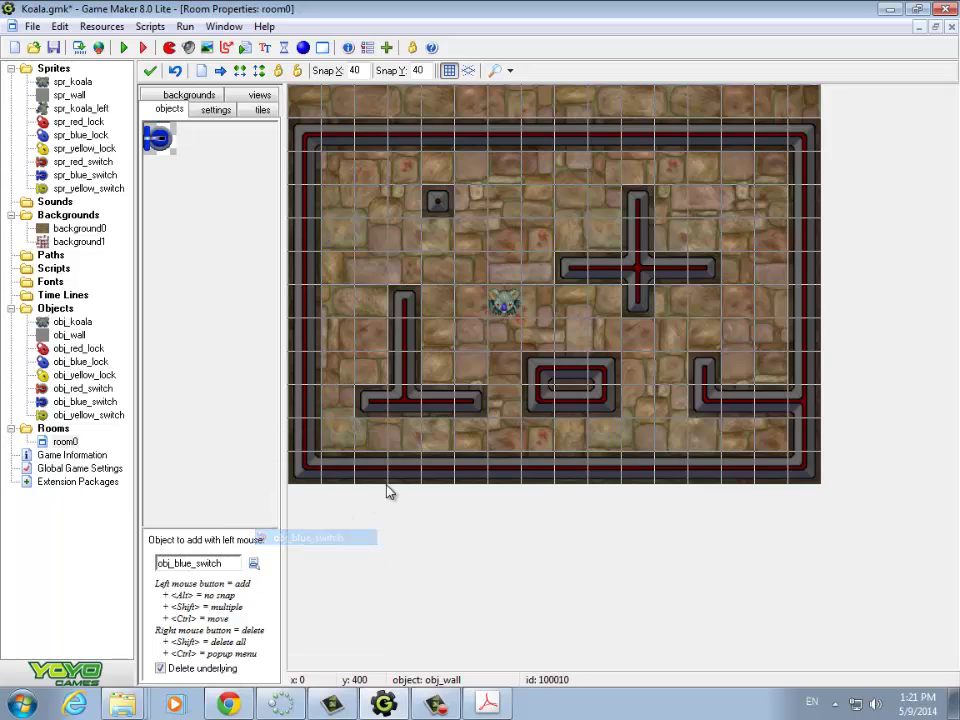
left_click(432, 446)
Step: Surround the koala in room0 with a ring of eight obj_blue_lock instances
left_click(254, 563)
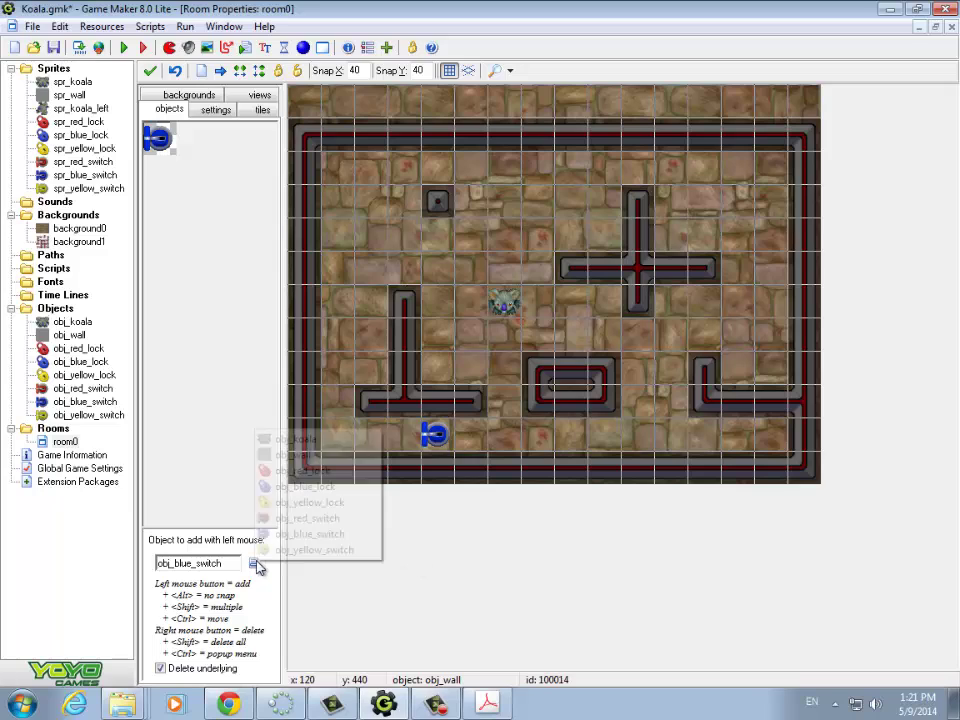
left_click(325, 487)
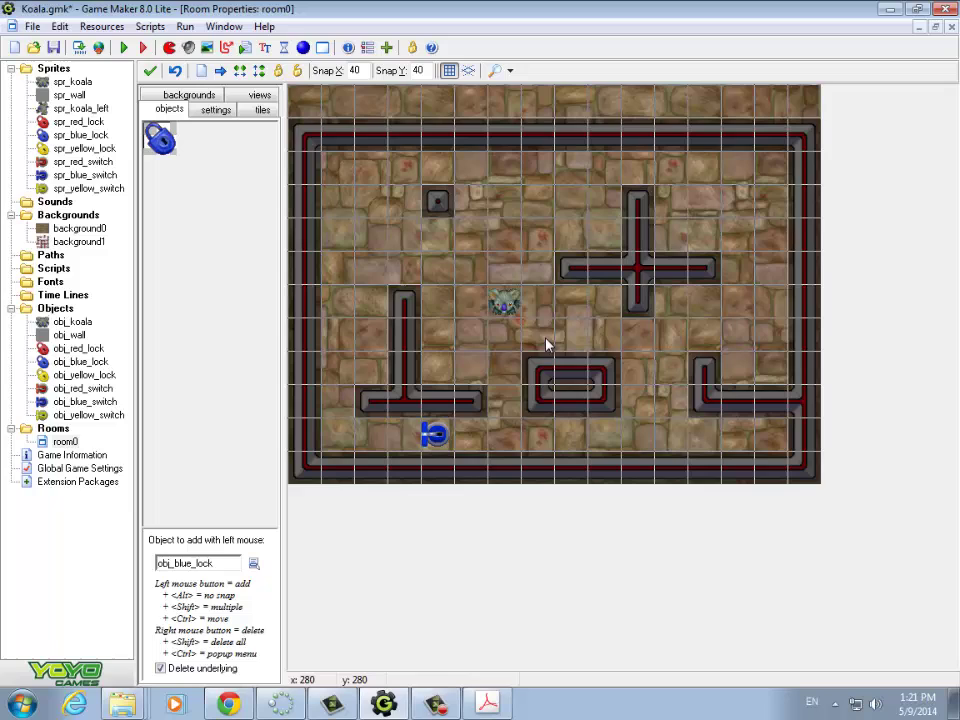
mouse_move(542, 334)
left_mouse_down("shift")
mouse_move(537, 268)
mouse_move(472, 270)
mouse_move(474, 336)
mouse_move(503, 340)
left_mouse_up("shift")
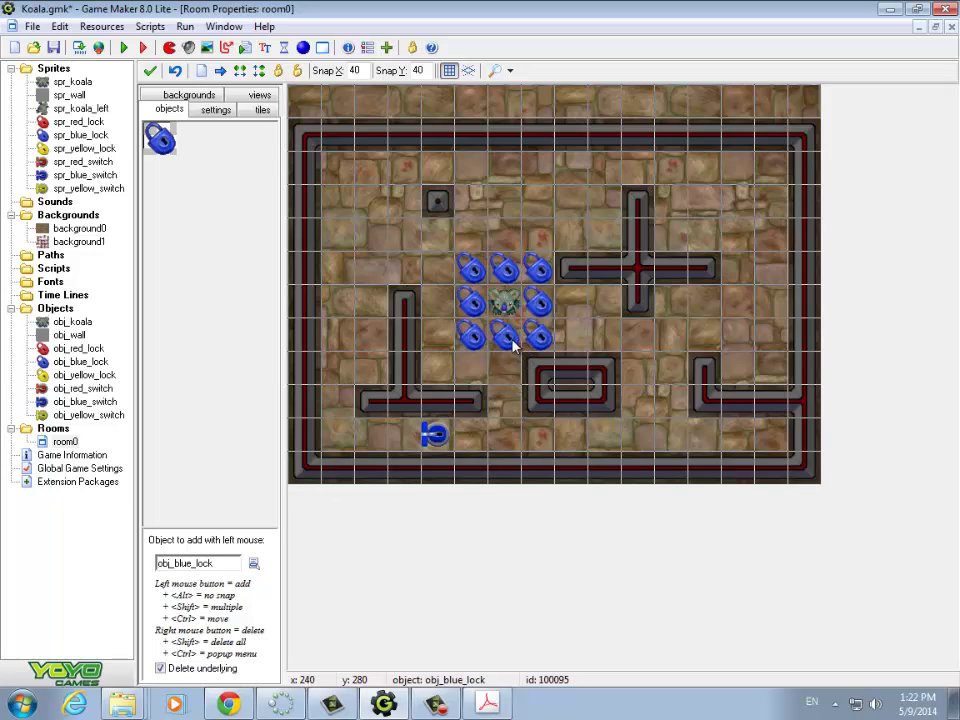
Step: Place a second obj_koala in the bottom corridor, two cells to the right of the blue switch
left_click(253, 561)
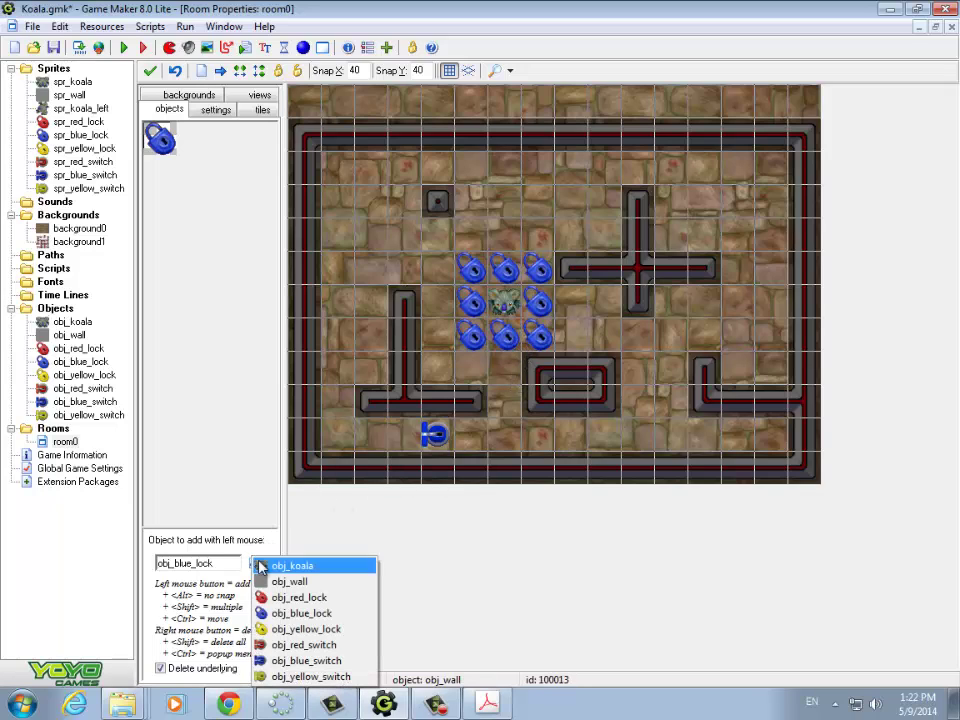
left_click(300, 566)
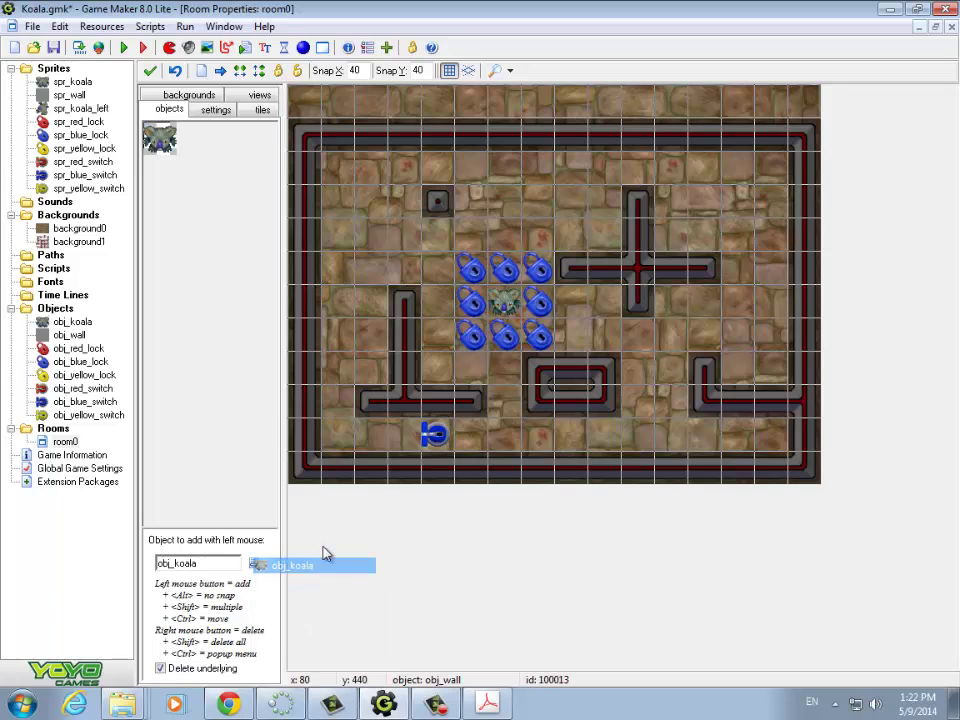
left_click(467, 437)
Step: Run the game and move the koala left onto the blue switch to test it
left_click(124, 48)
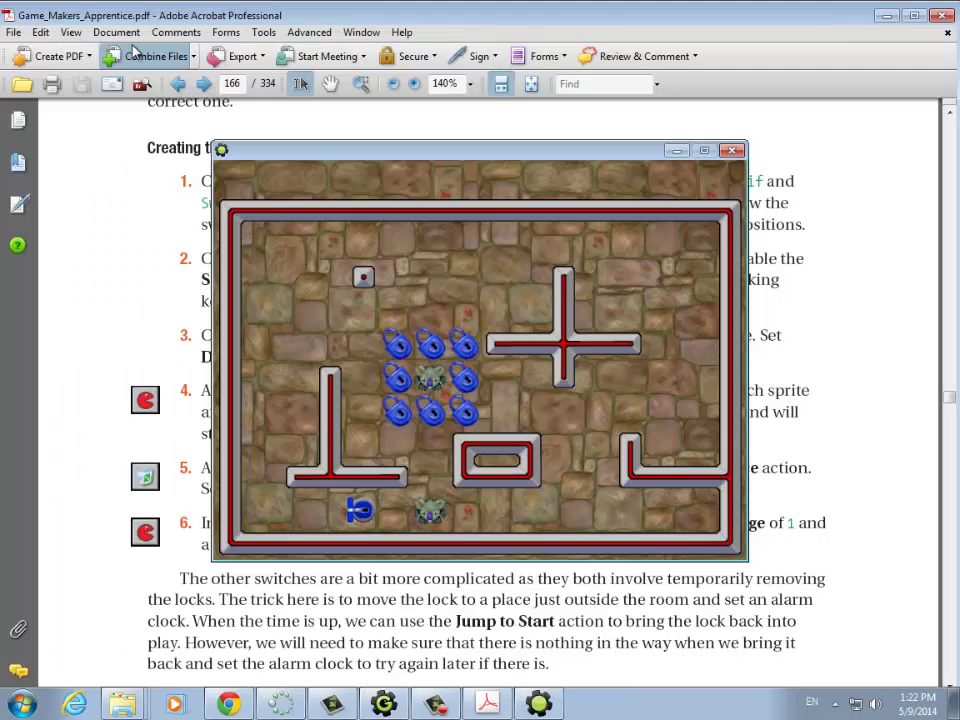
key("Left")
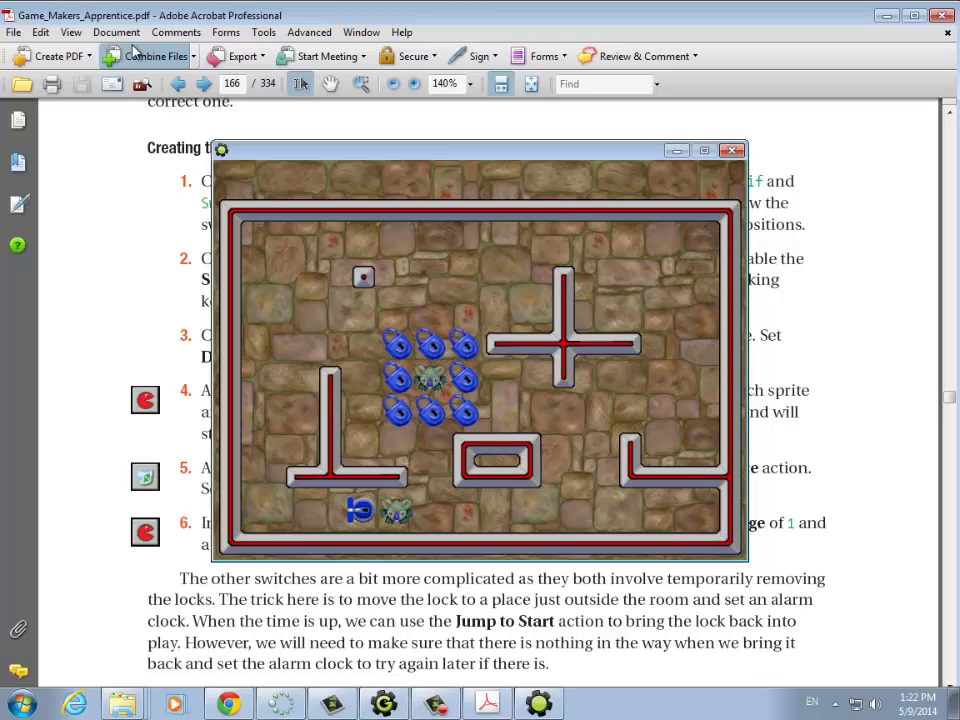
key("Left")
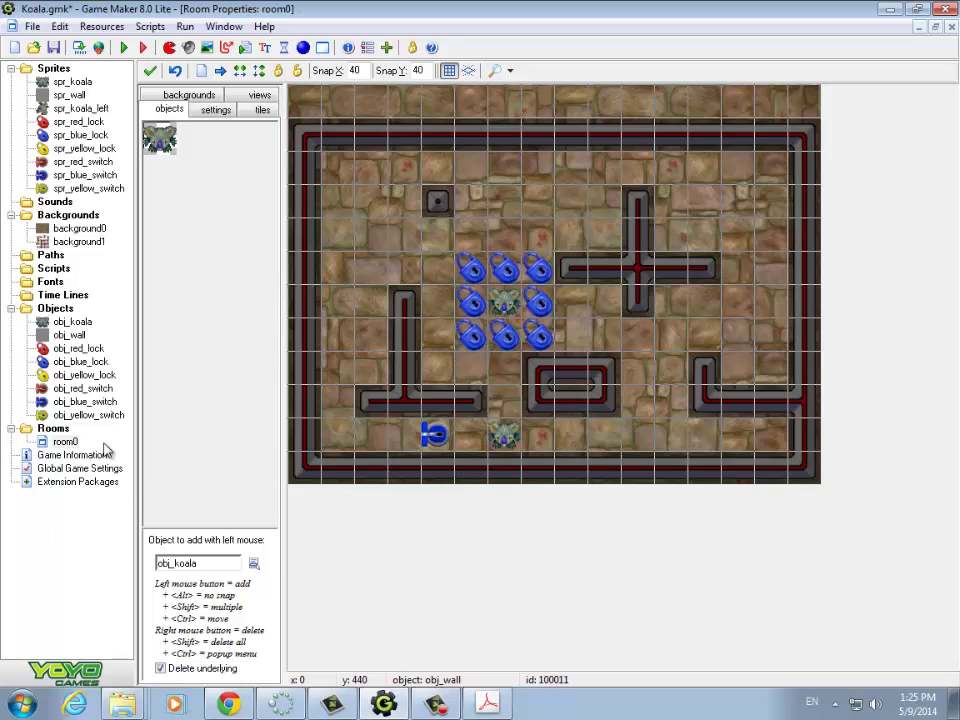
Step: Place an obj_yellow_lock below the L-shaped wall in the bottom corridor and an obj_yellow_switch directly right of the corridor's koala
left_click(254, 564)
left_click(306, 507)
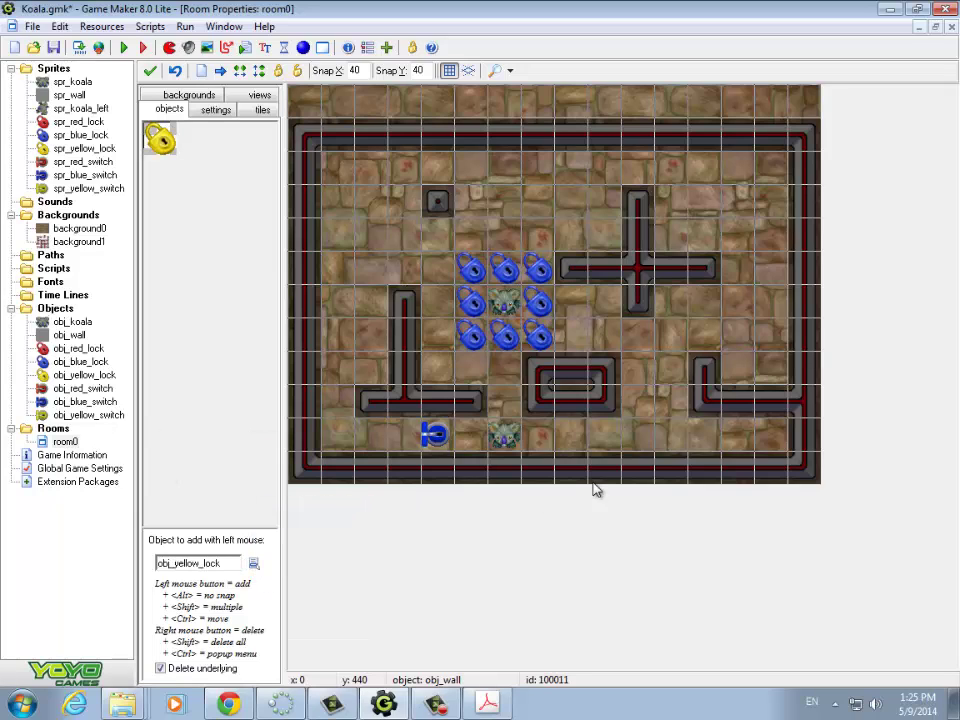
left_click(707, 442)
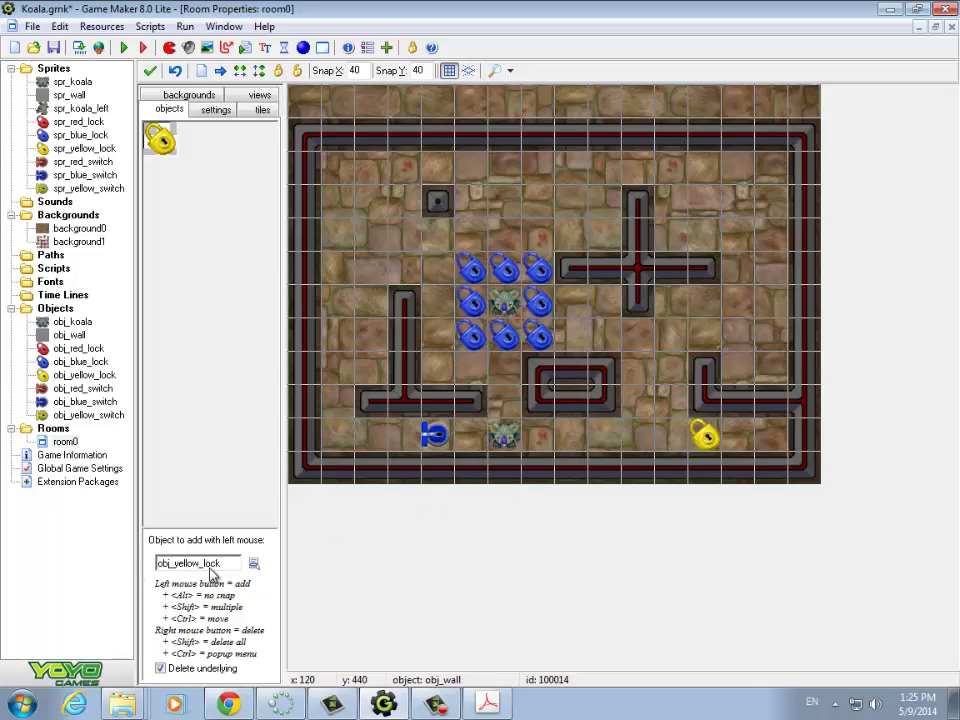
left_click(254, 564)
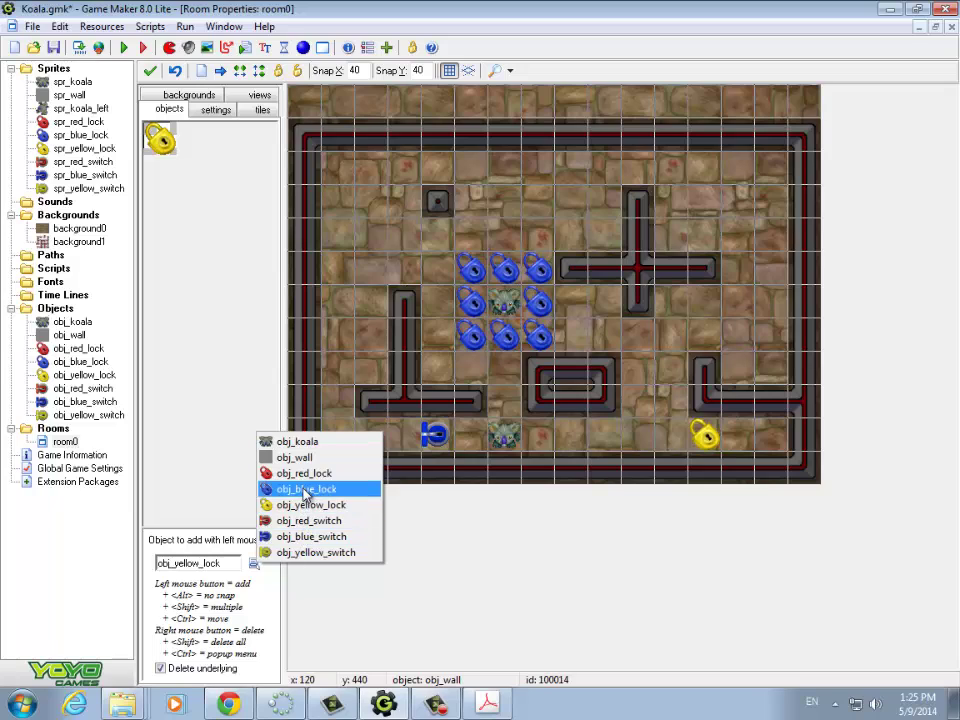
left_click(303, 553)
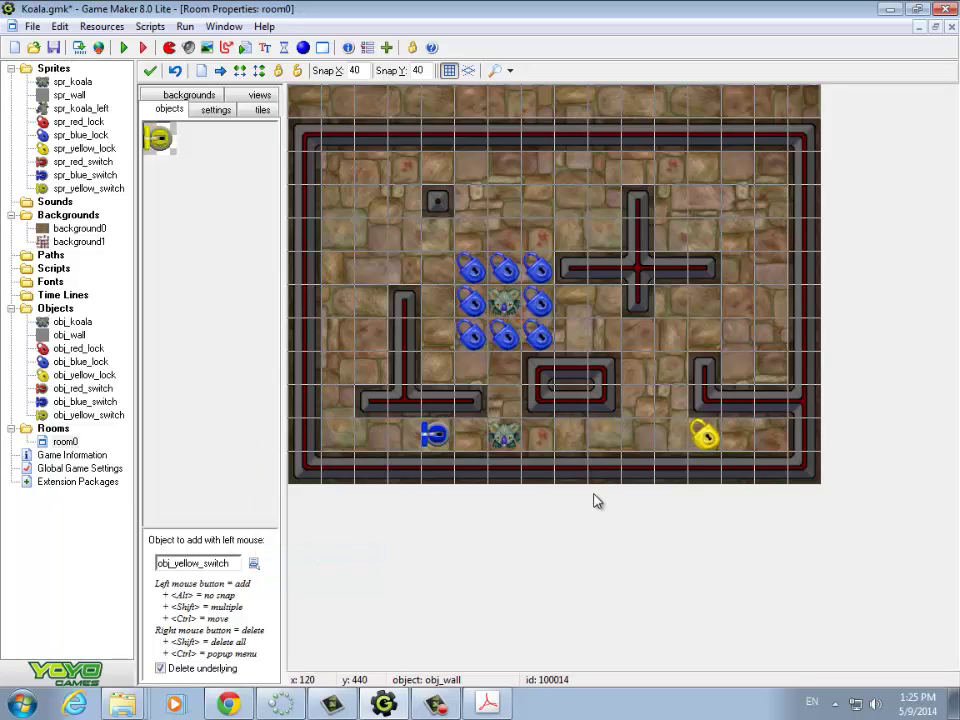
left_click(541, 446)
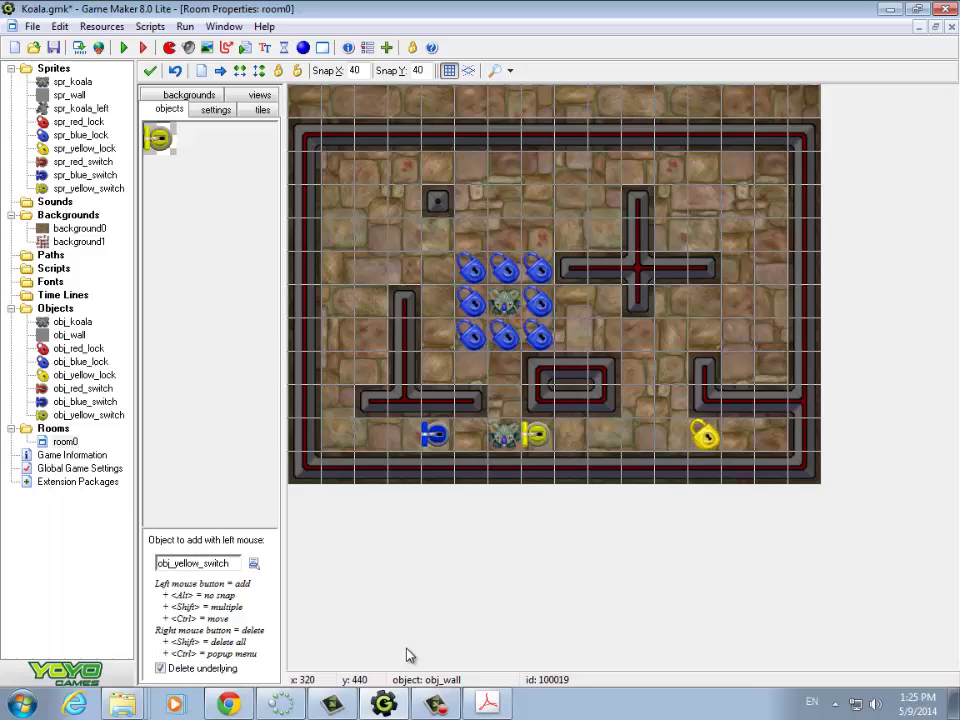
Step: Add an obj_koala directly right of the yellow lock, and replace the koala beside the yellow switch with one two cells right of the switch
left_click(254, 563)
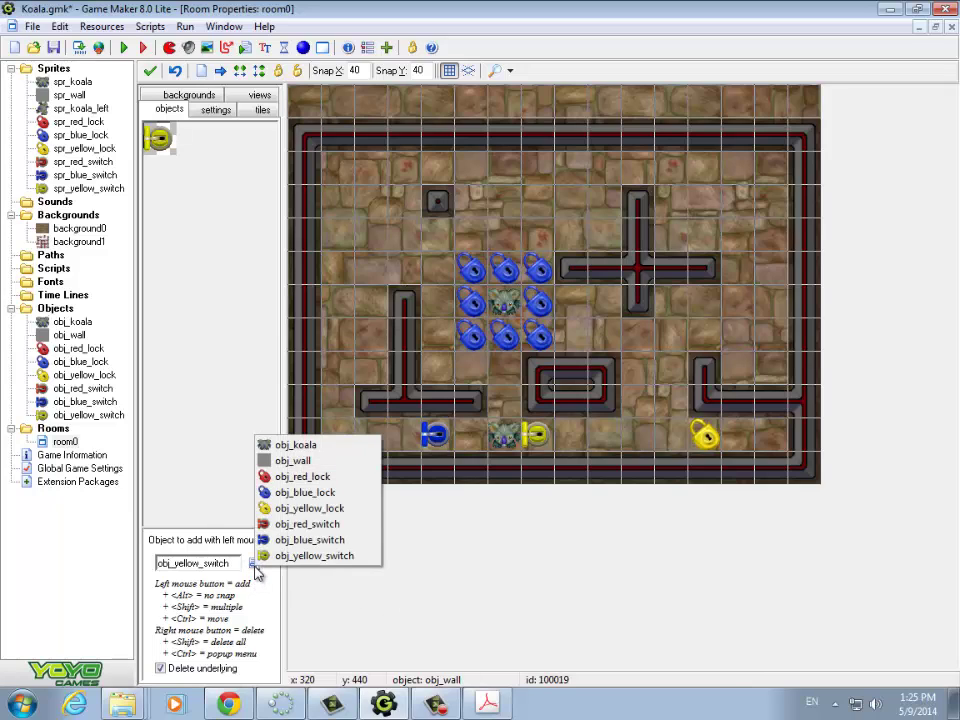
left_click(295, 445)
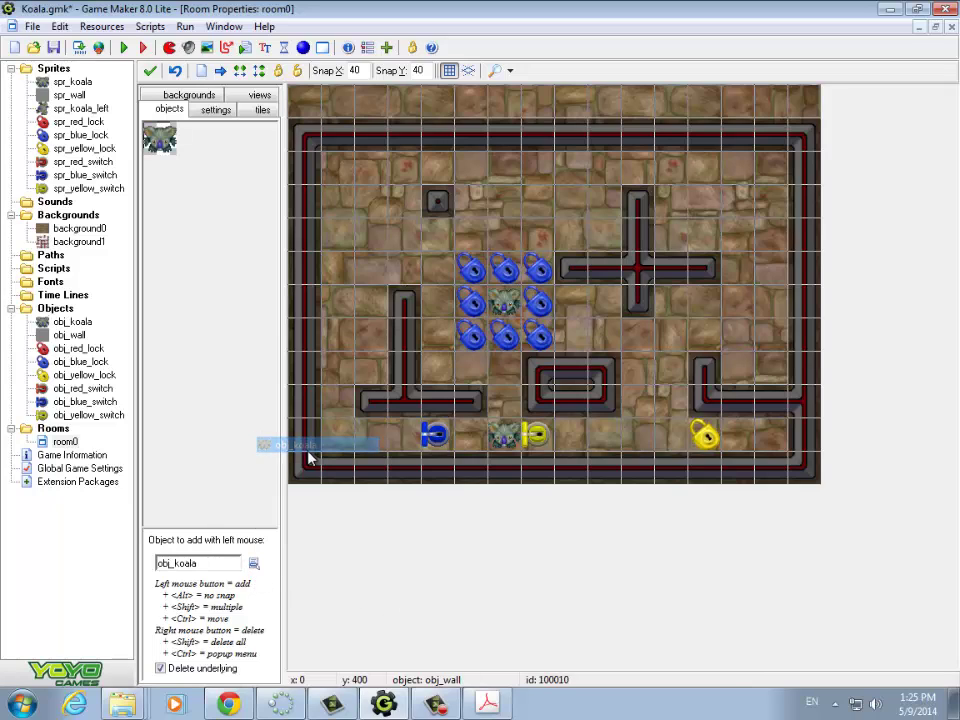
left_click(745, 440)
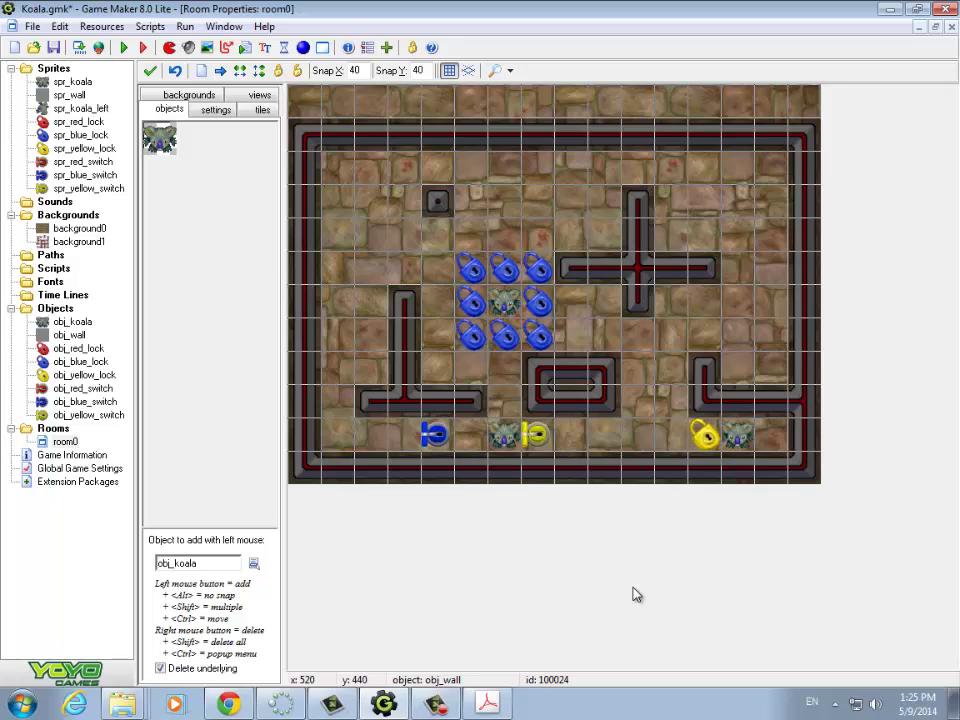
right_click(505, 435)
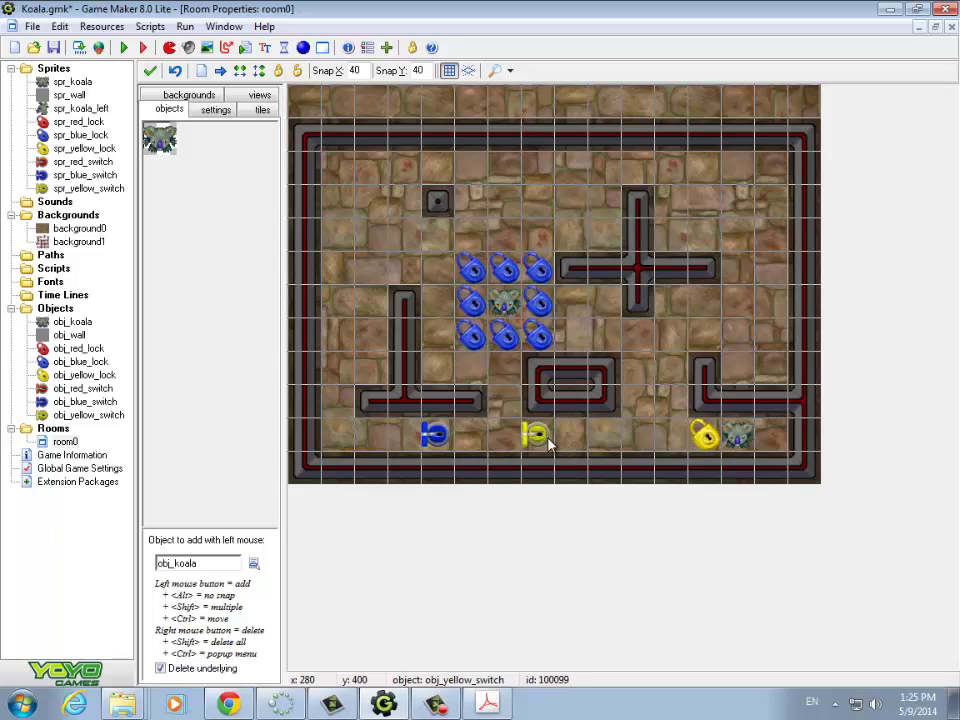
left_click(599, 440)
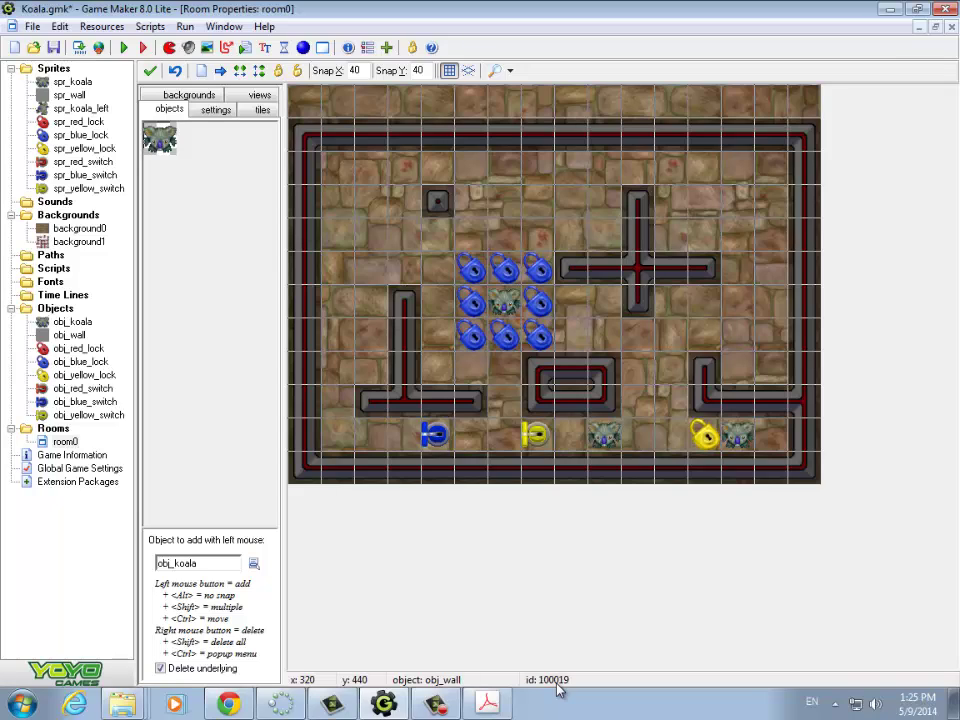
Step: Give obj_yellow_switch a collision event with obj_koala containing a Jump to Position action with x 1000 and y 0
double_click(66, 415)
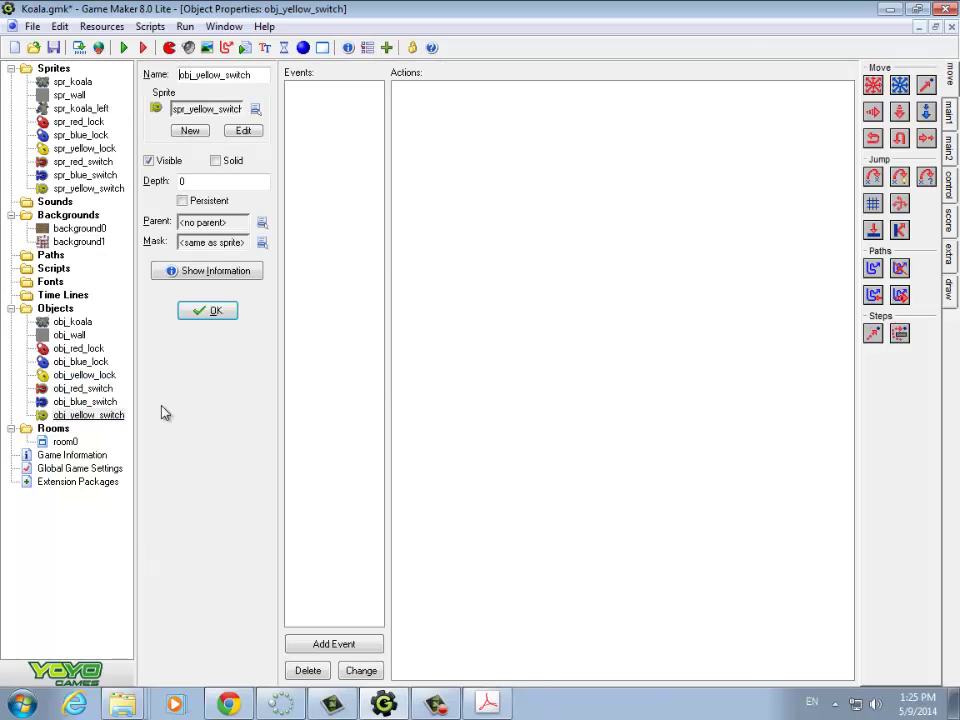
left_click(338, 643)
left_click(417, 396)
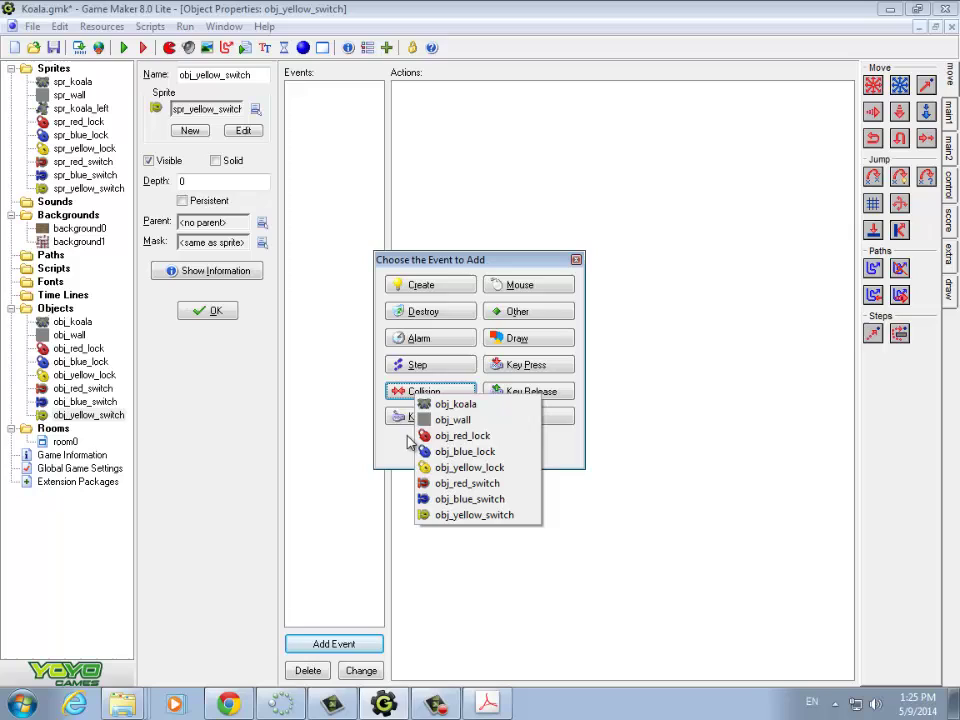
left_click(478, 403)
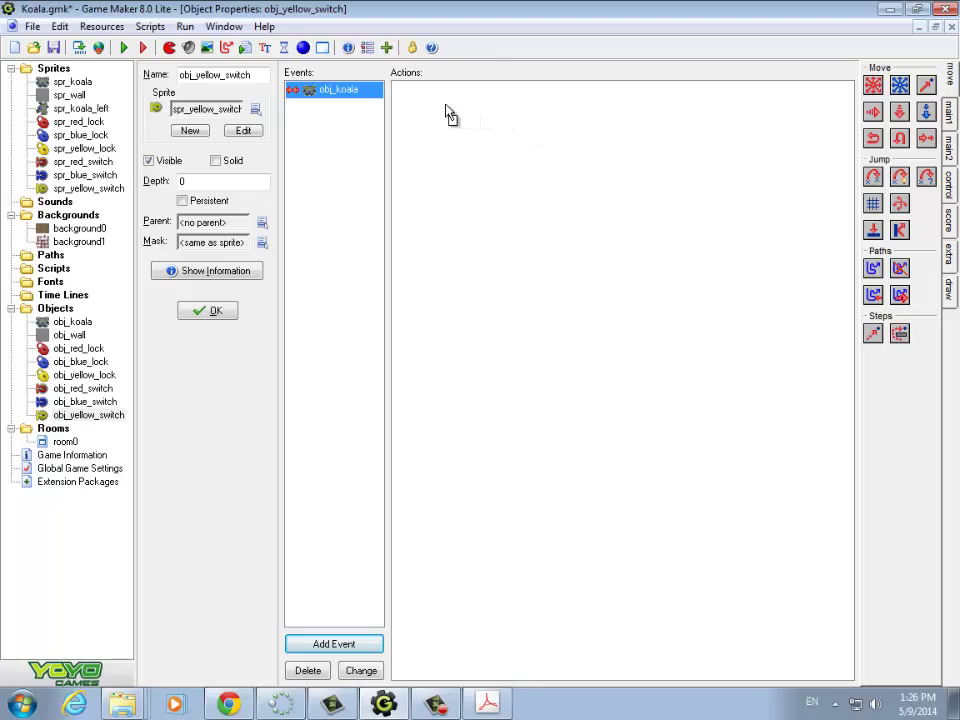
left_click_drag(449, 115, 452, 118)
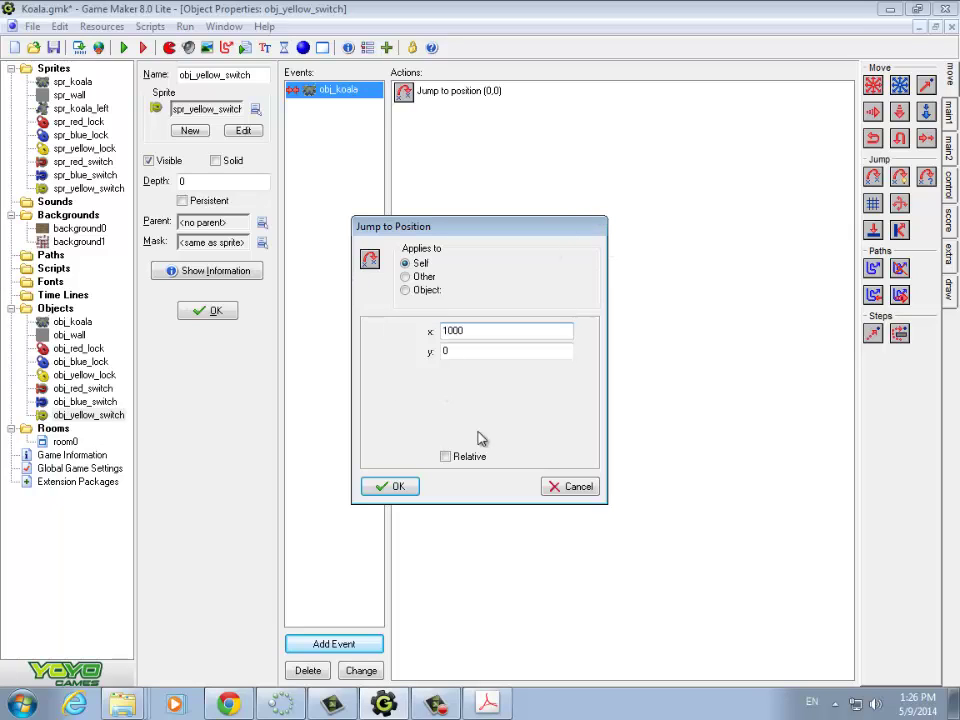
left_click(395, 487)
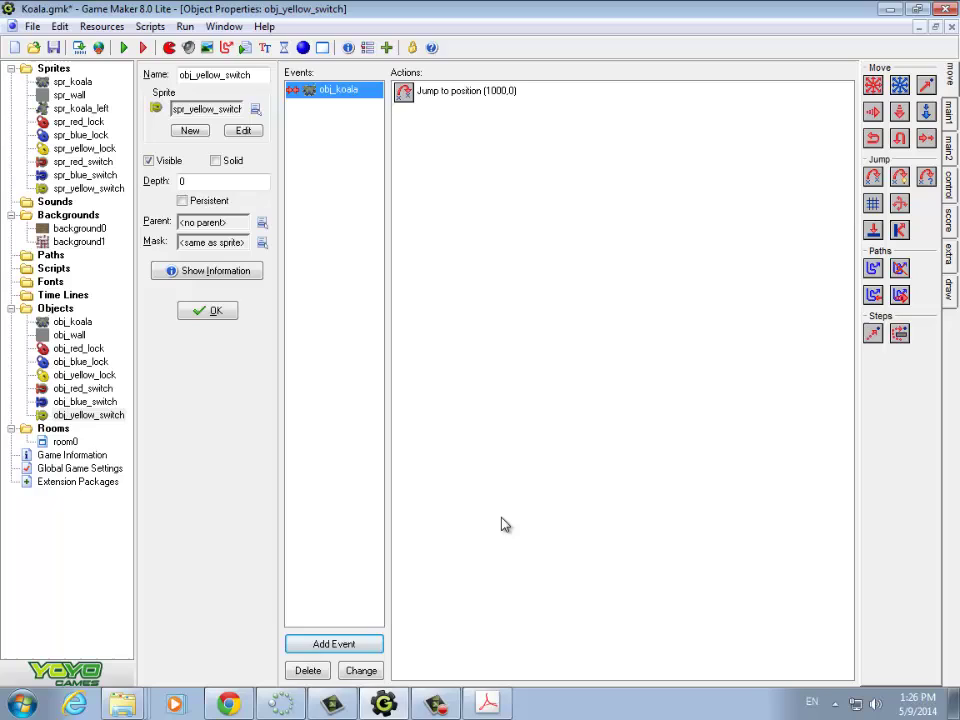
Step: Make the yellow switch's Jump to Position action apply to the object obj_yellow_lock
double_click(455, 92)
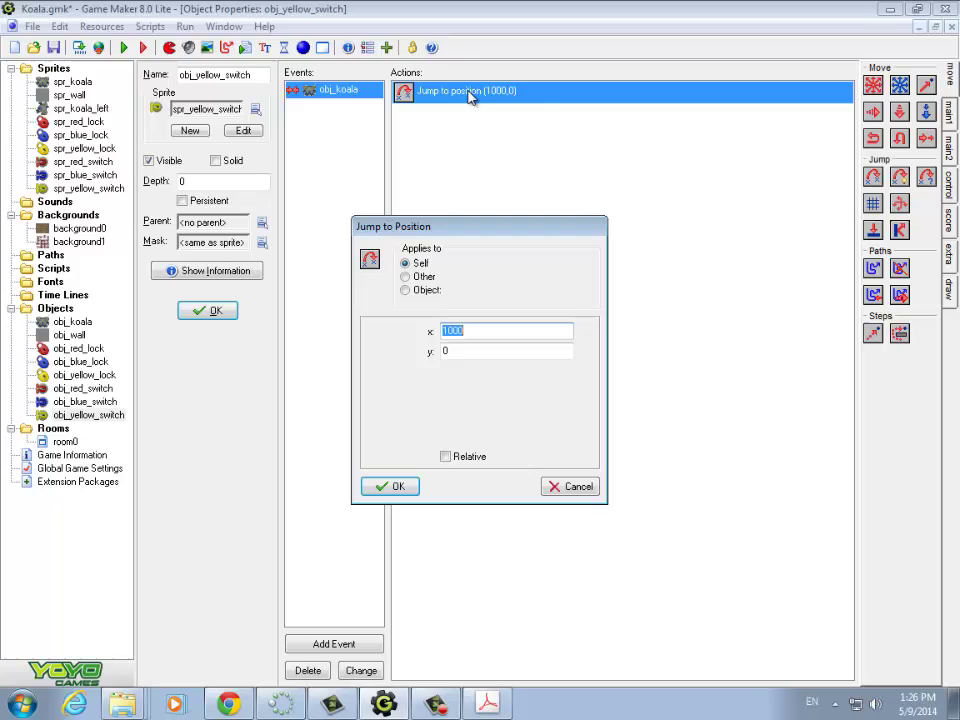
left_click(405, 290)
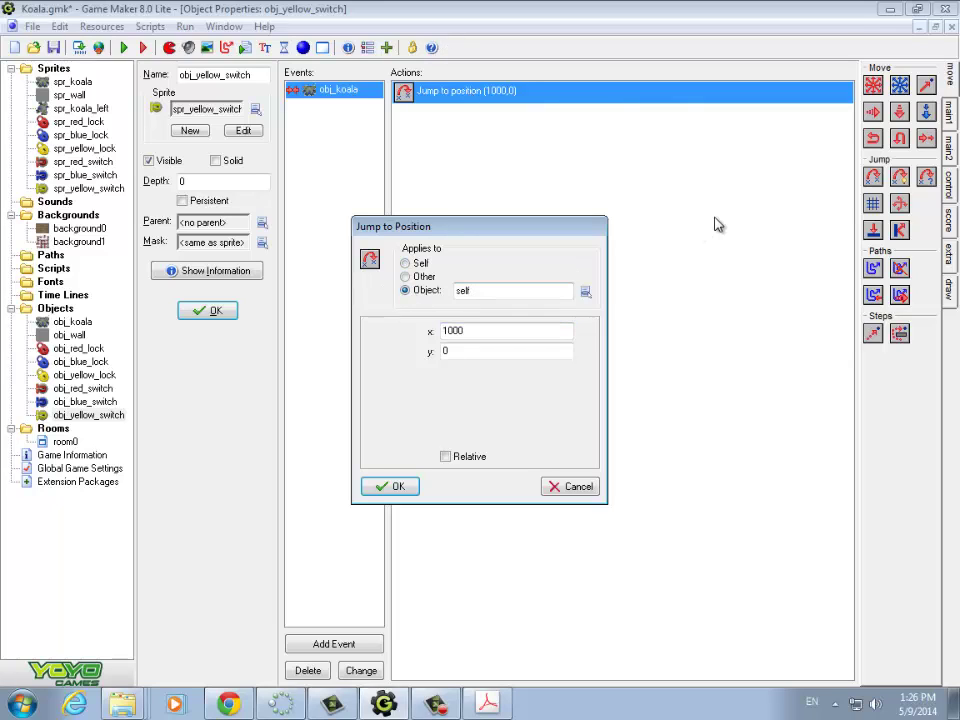
left_click(586, 293)
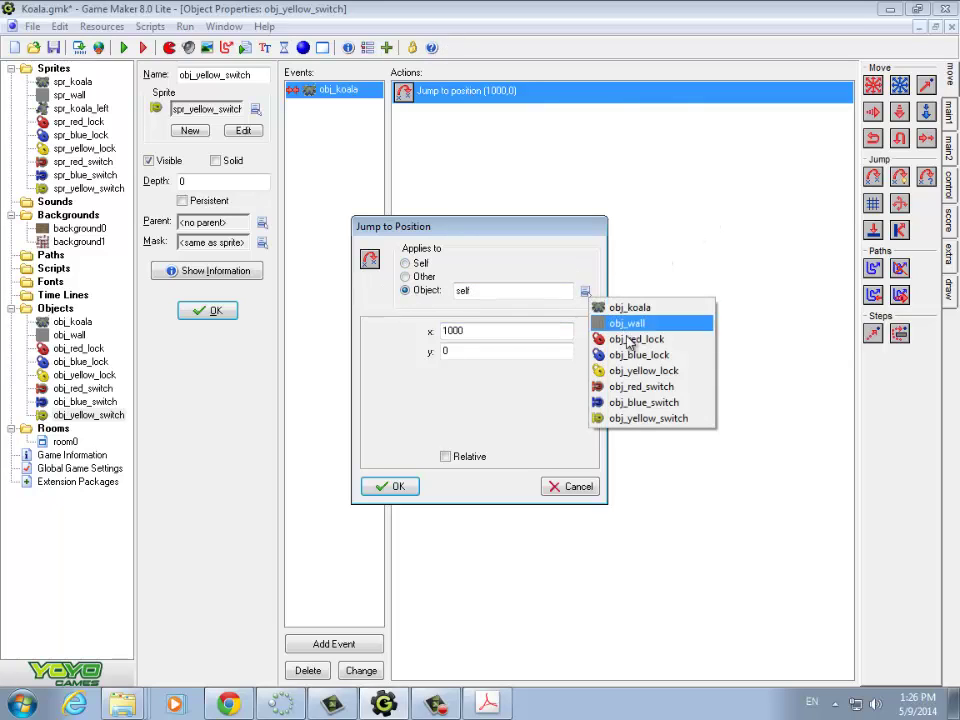
left_click(641, 370)
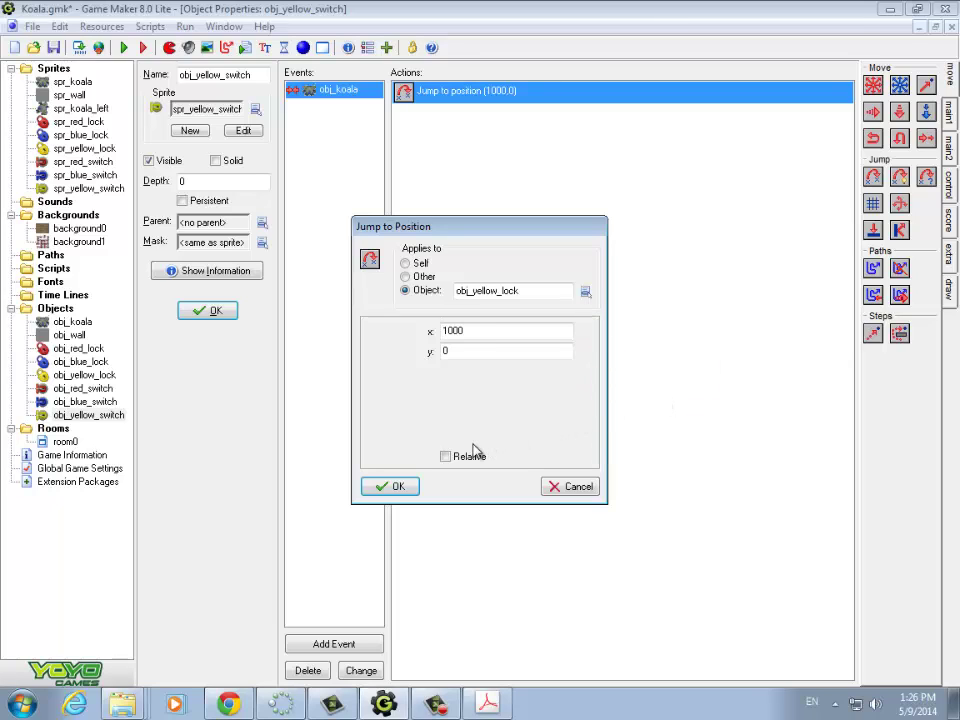
left_click(397, 486)
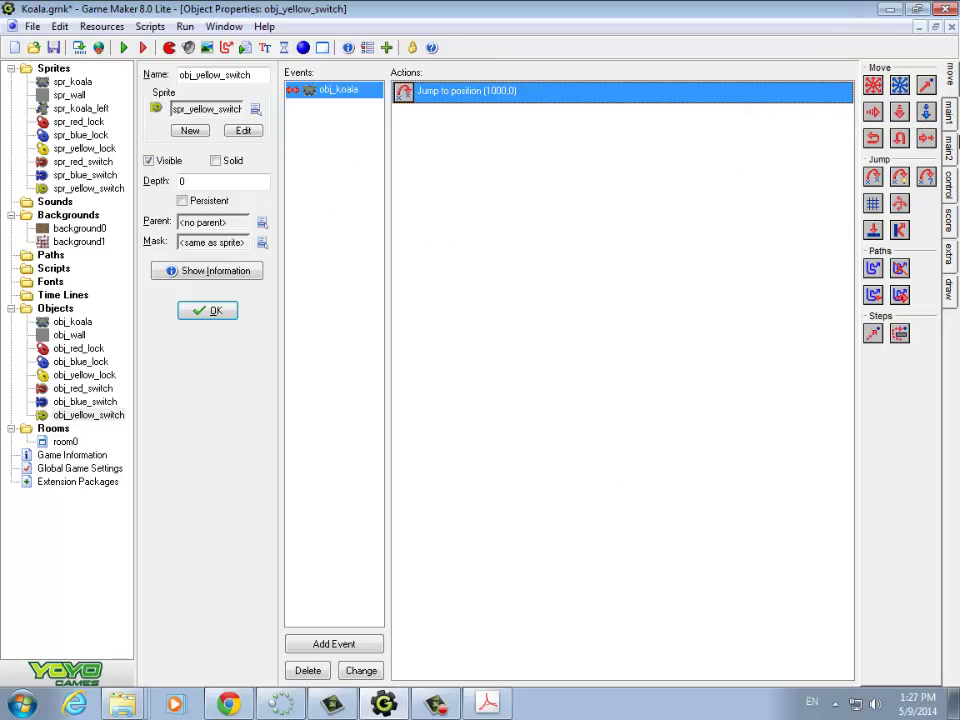
Step: Add a Set Alarm action to the koala collision event, applied to obj_yellow_lock, with 150 steps in Alarm 0
left_click(950, 113)
left_click(949, 146)
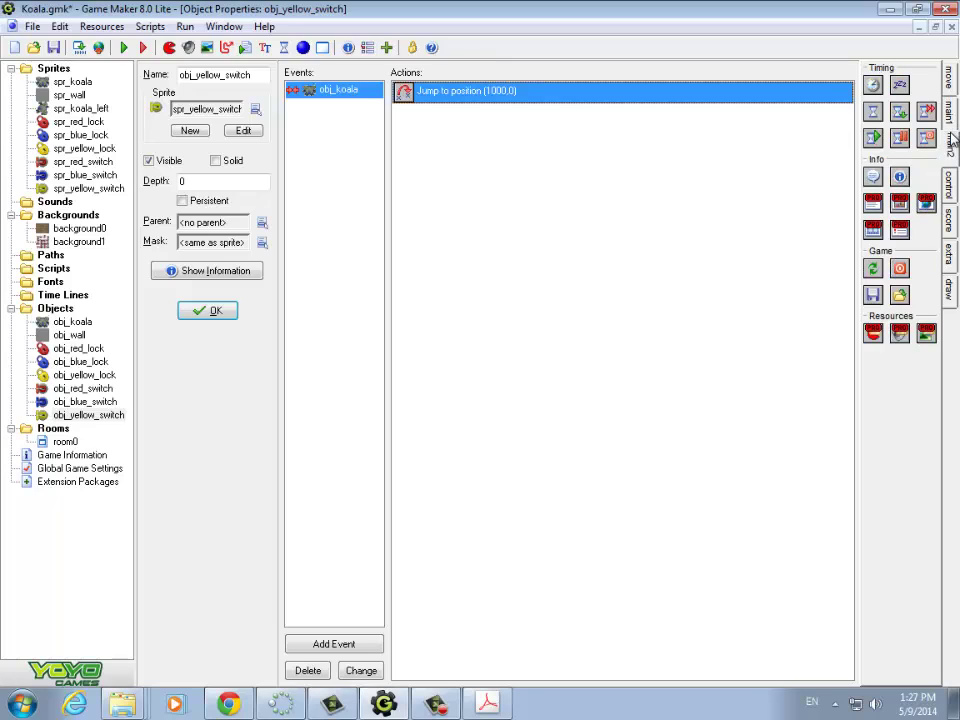
left_click_drag(872, 88, 421, 134)
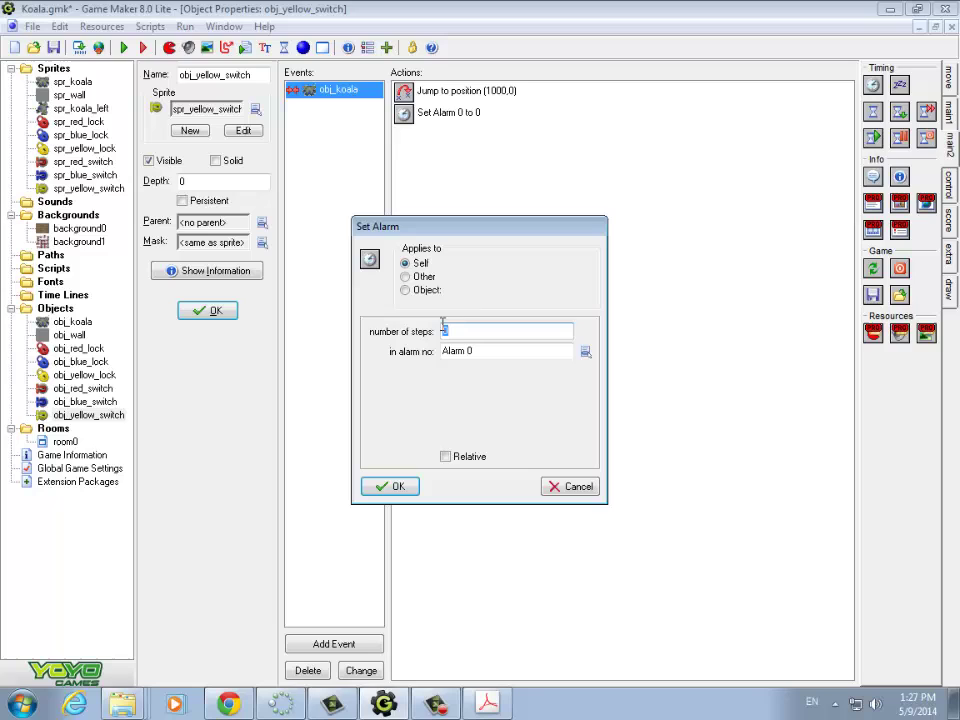
left_click(405, 290)
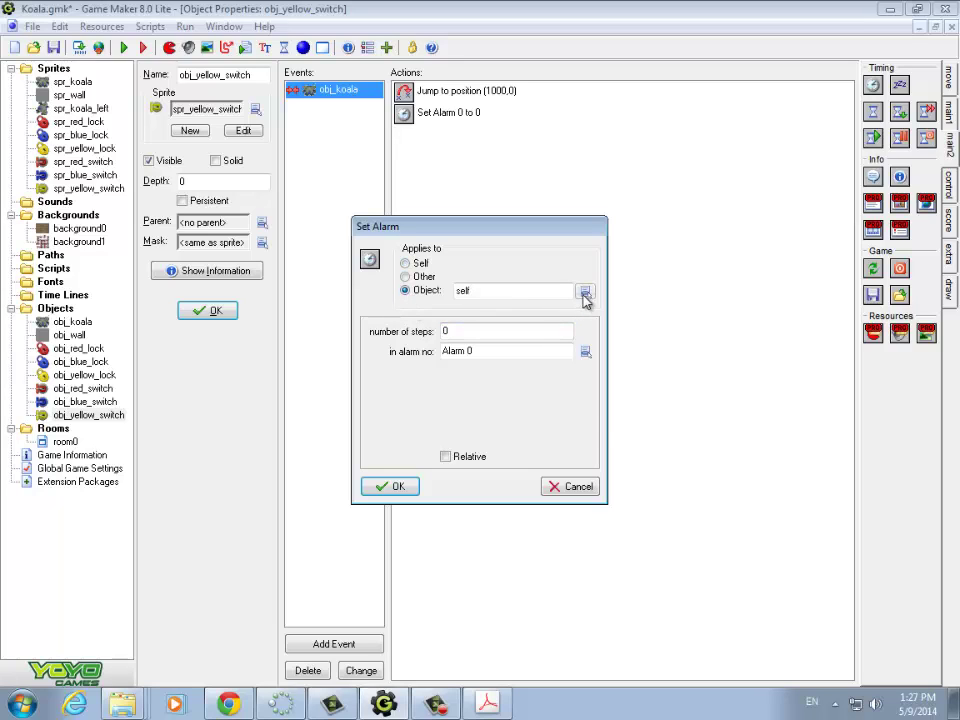
left_click(585, 292)
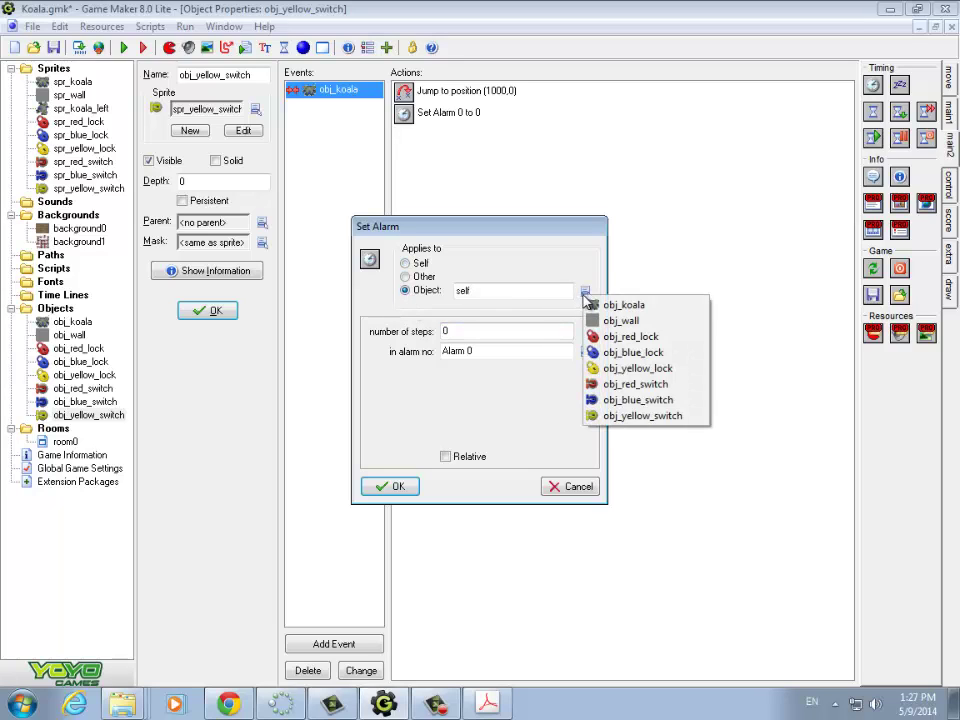
left_click(638, 368)
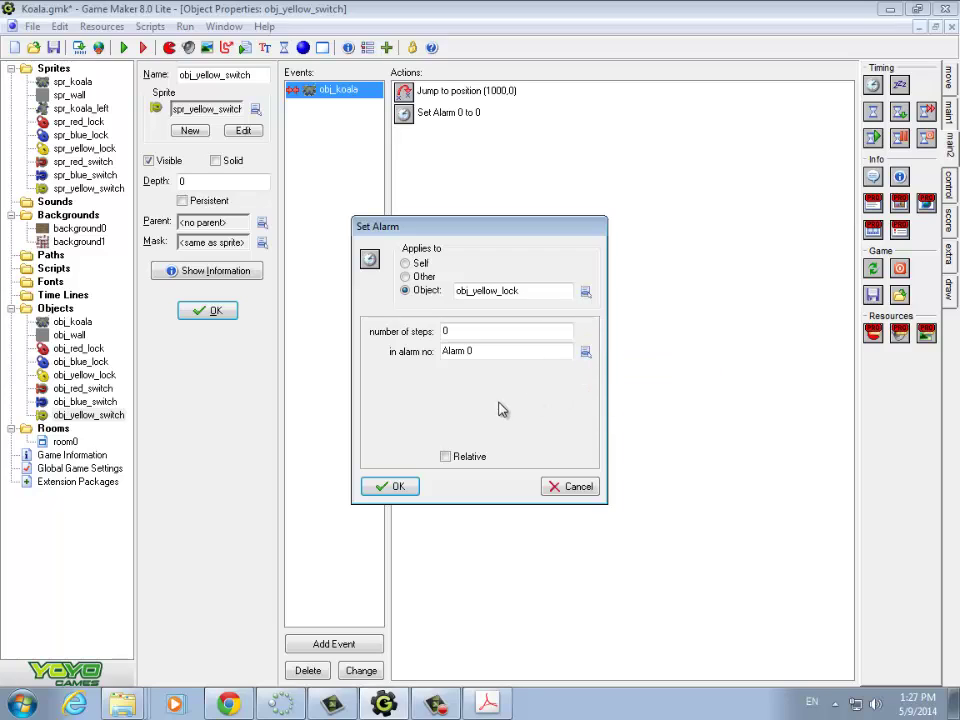
key("Tab")
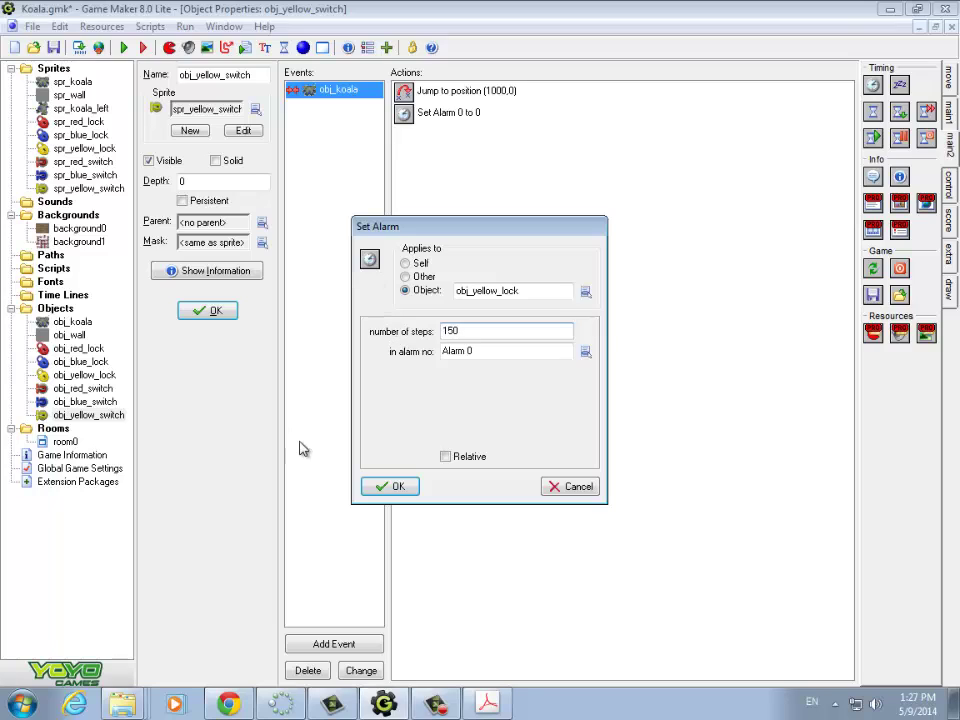
left_click(394, 487)
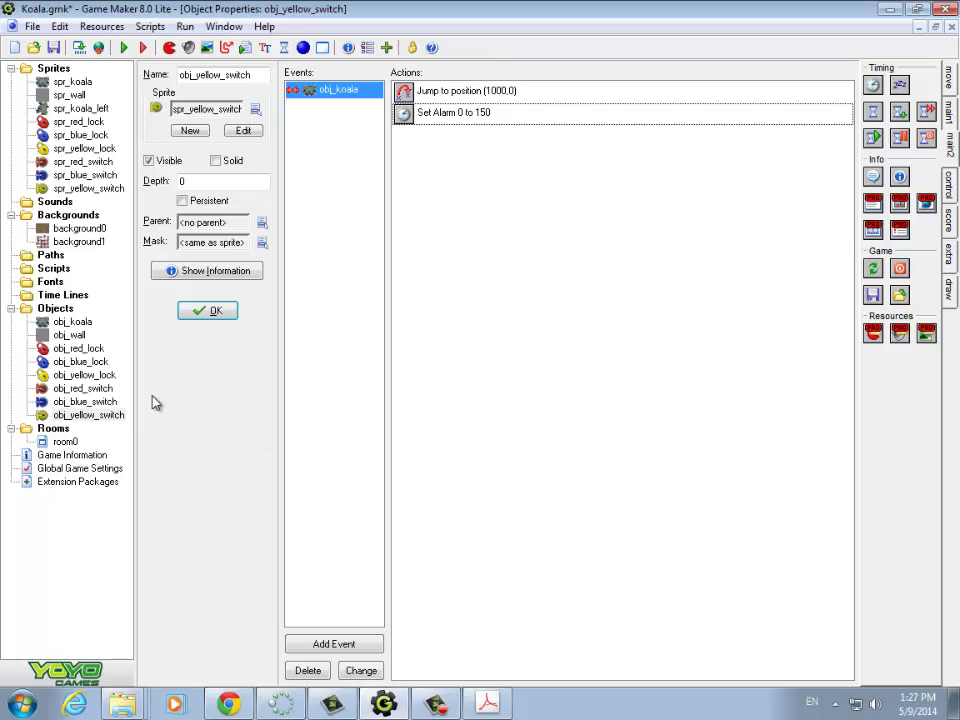
Step: Add an Alarm 0 event to obj_yellow_lock
double_click(84, 376)
left_click(345, 641)
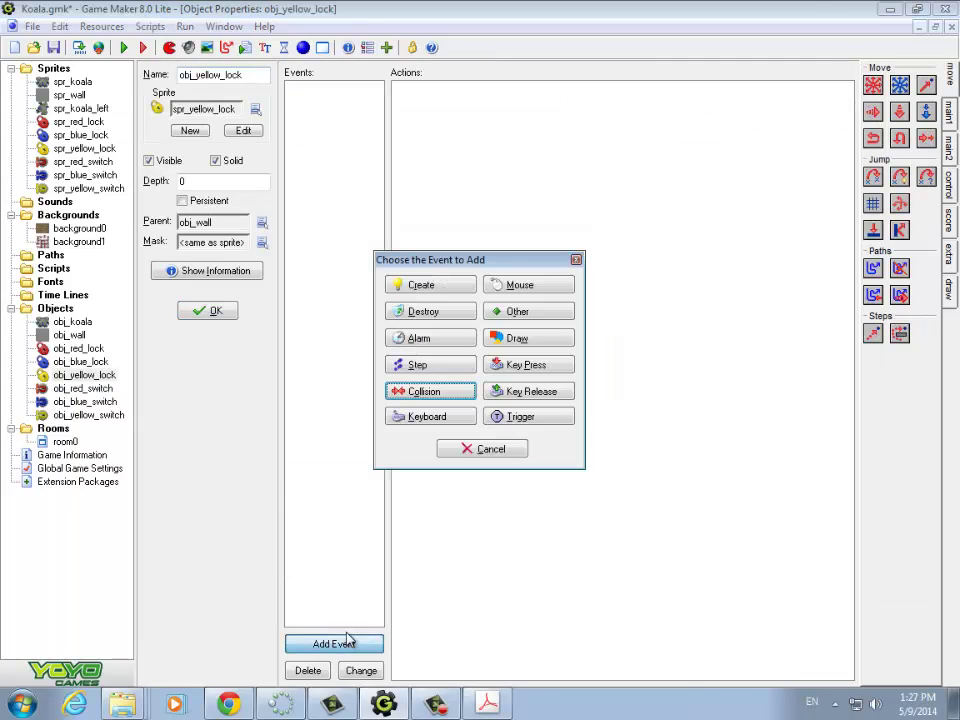
left_click(420, 340)
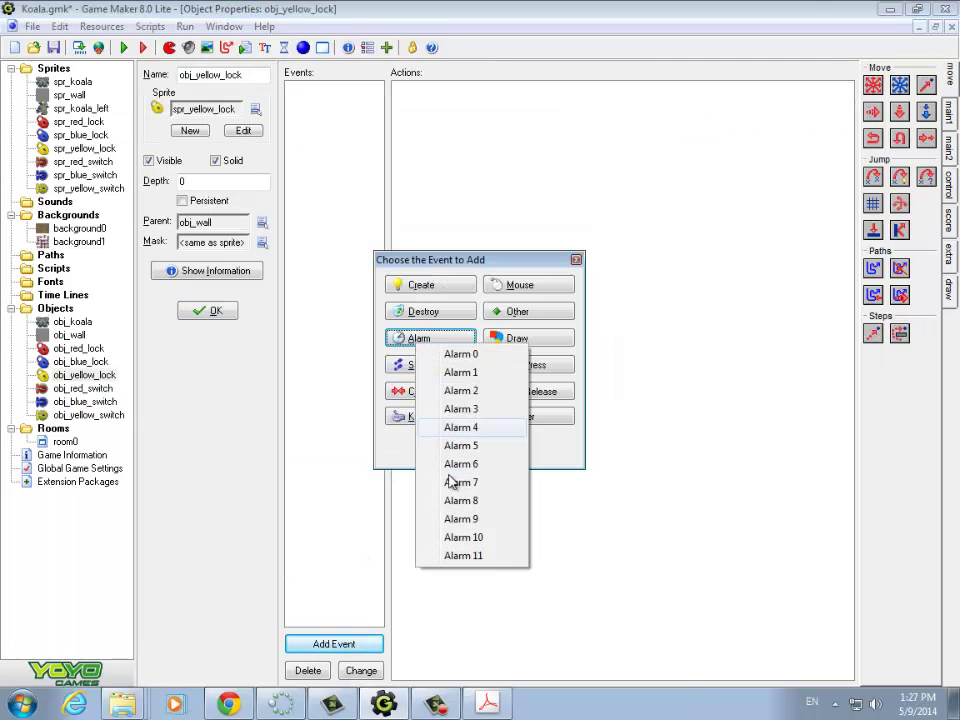
left_click(461, 355)
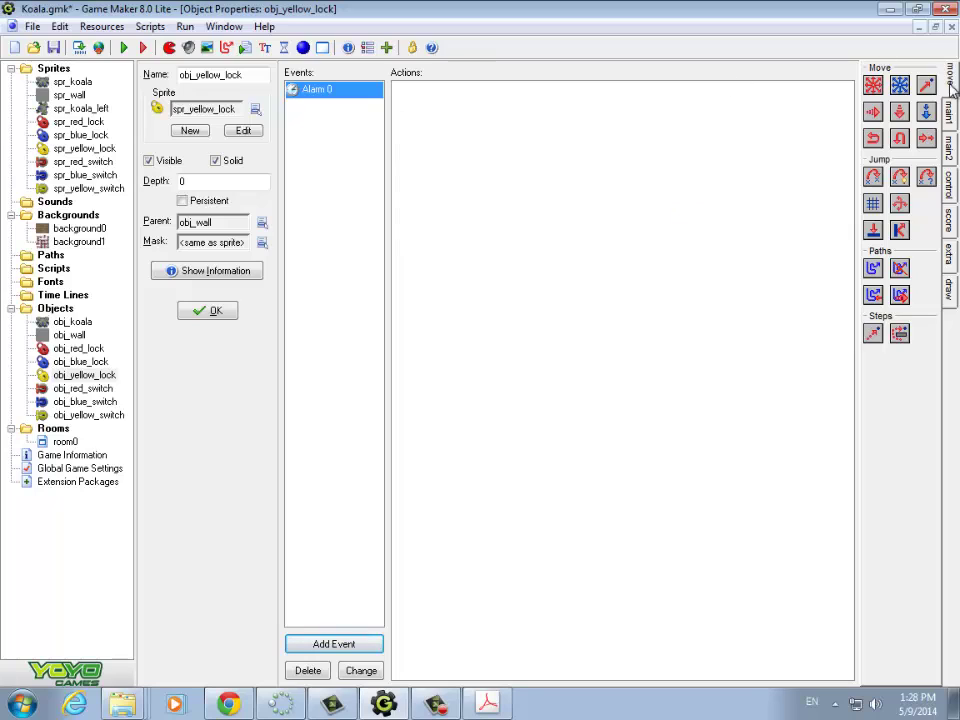
Step: Add a Check Empty action to obj_yellow_lock's Alarm 0 event with x xstart, y ystart and objects set to All
left_click(949, 188)
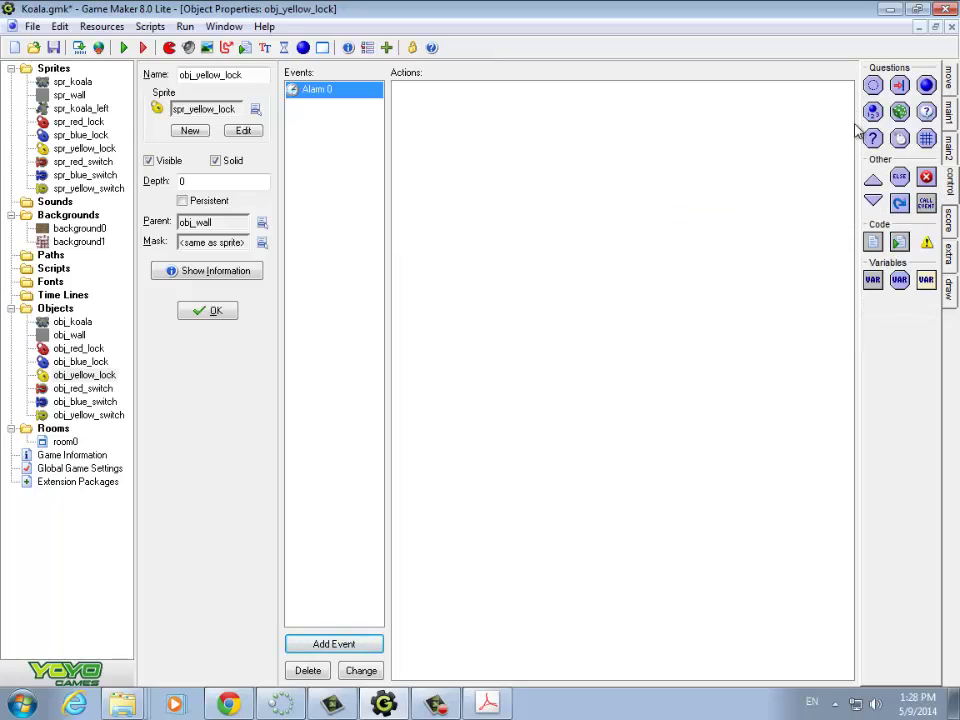
left_click_drag(871, 88, 457, 117)
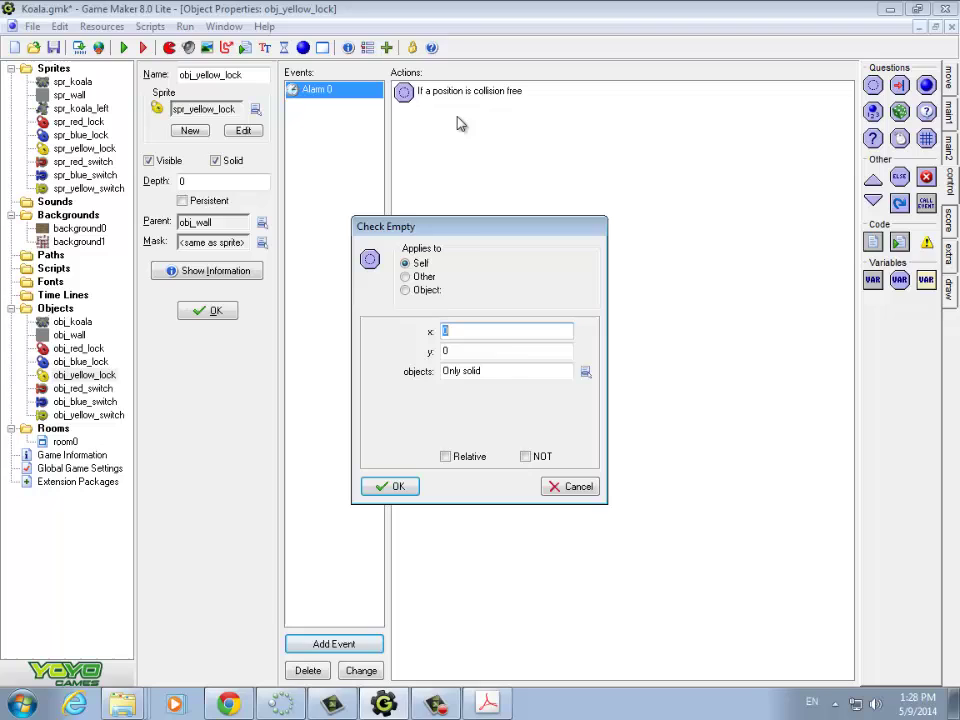
left_click(585, 371)
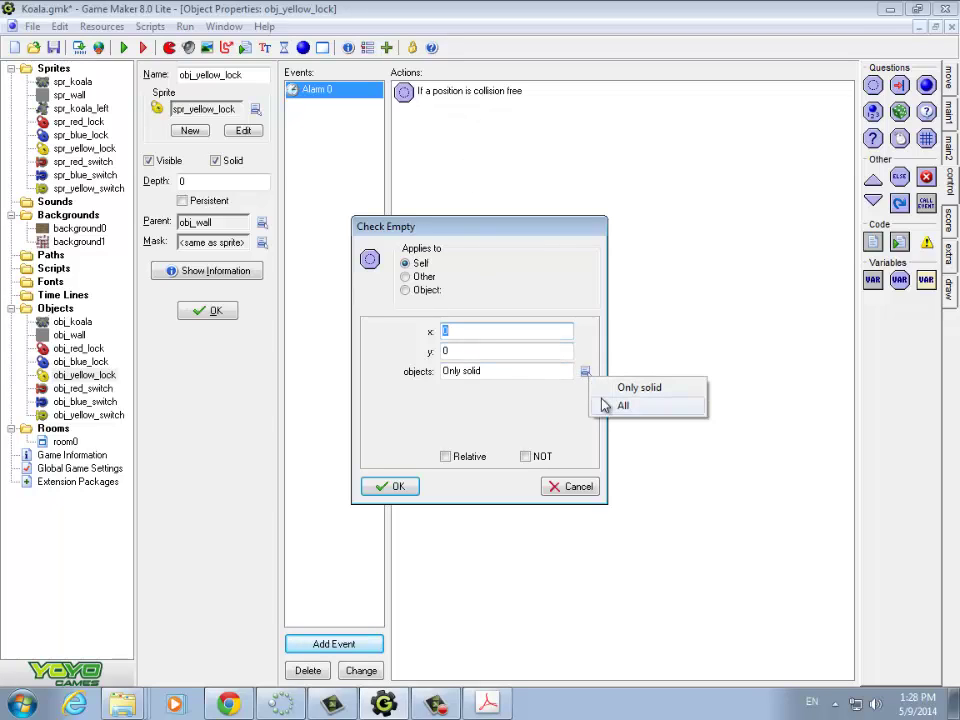
left_click(604, 405)
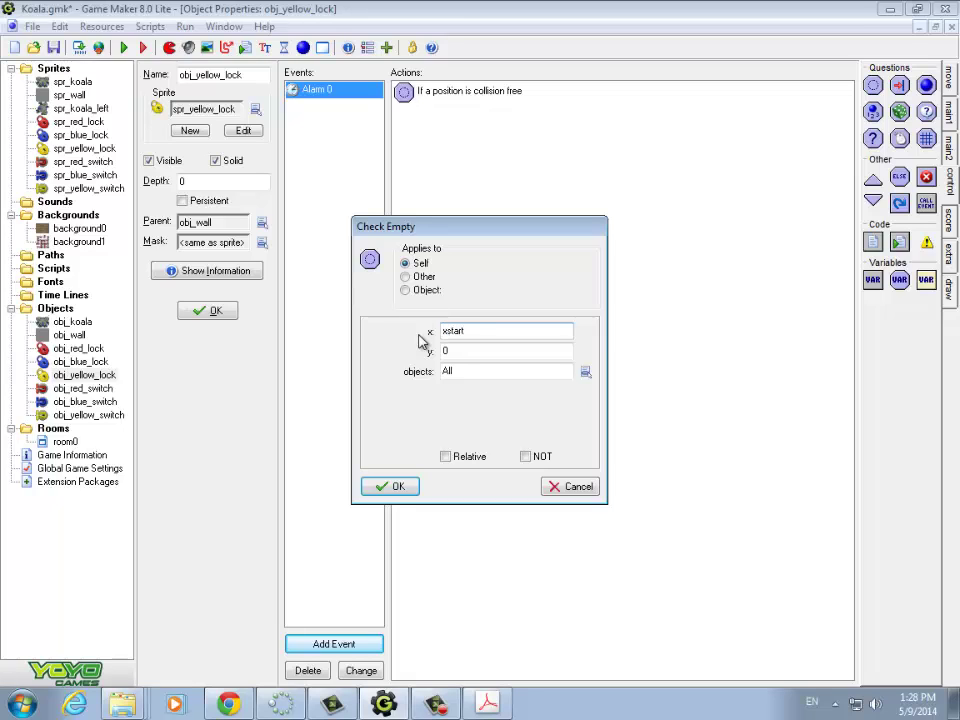
key("Tab")
type("ystart")
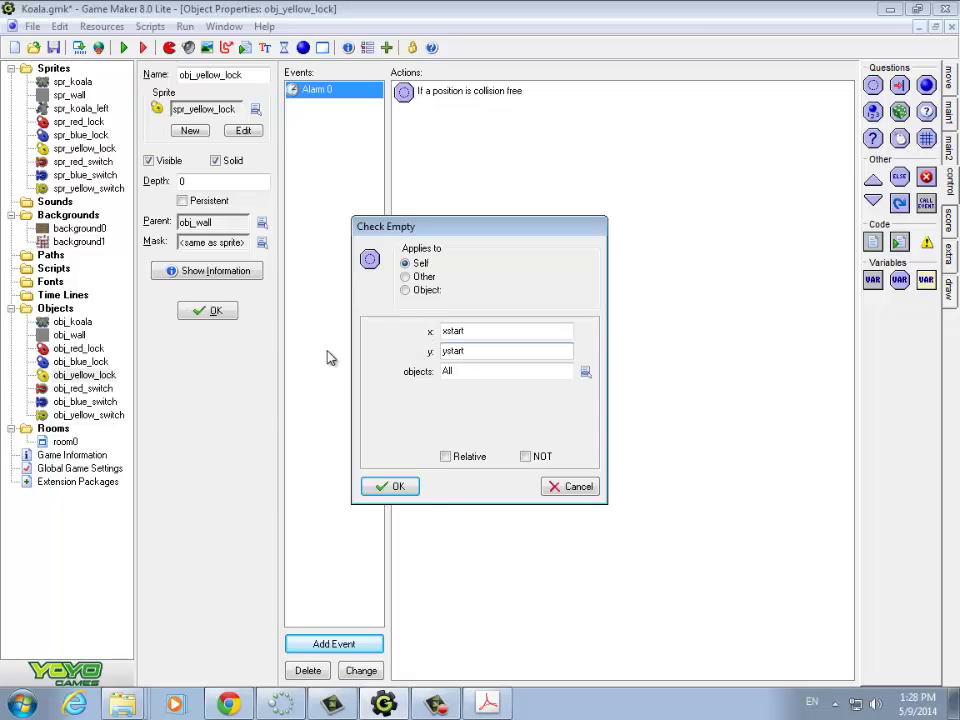
left_click(447, 457)
left_click(447, 457)
left_click(393, 488)
Step: Add a Jump to Start action applied to Self below the collision-free check in the Alarm 0 event
left_click(948, 112)
left_click(950, 78)
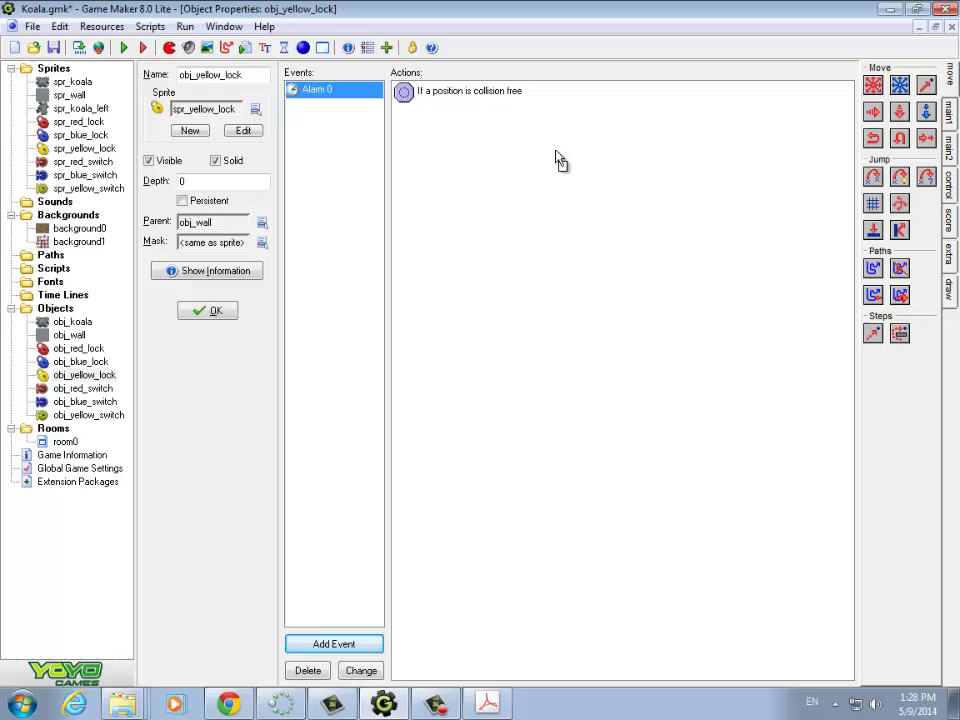
left_click_drag(433, 133, 436, 135)
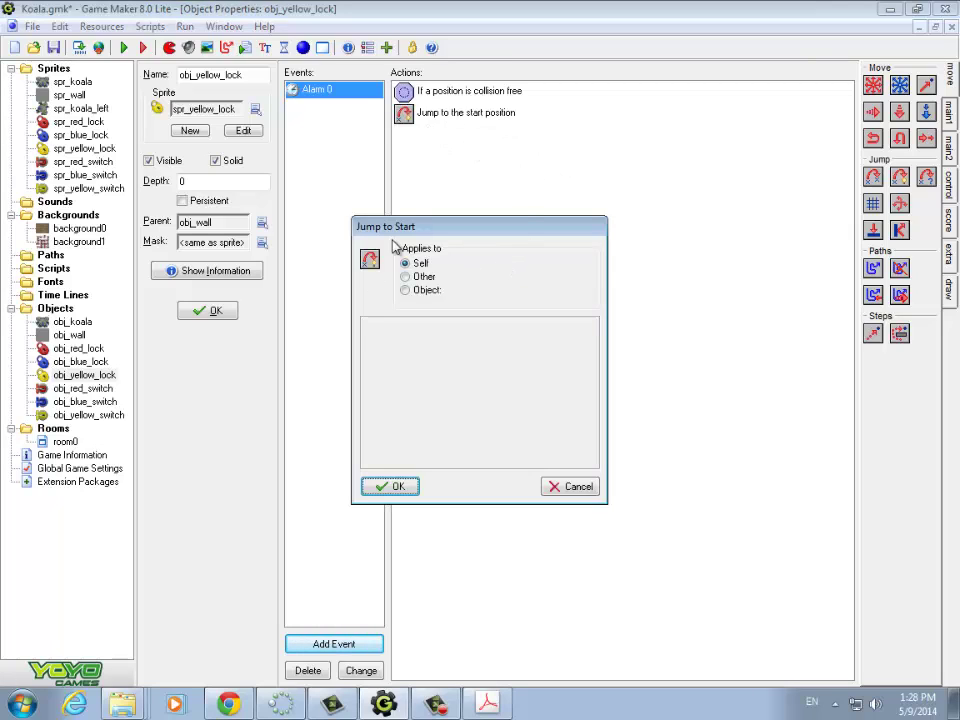
left_click(405, 490)
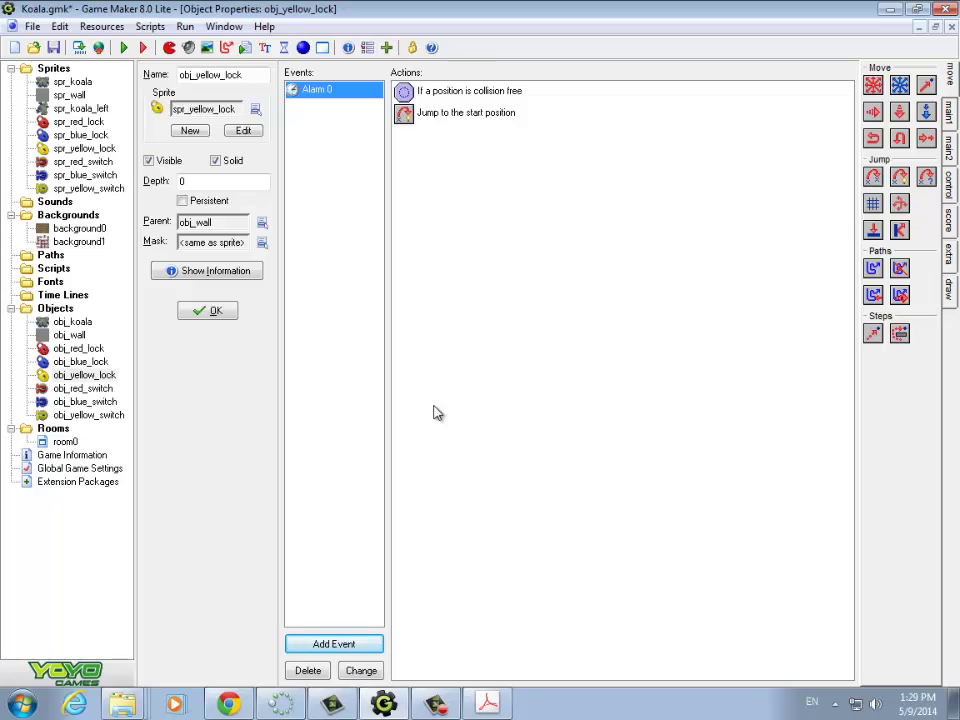
Step: Add an Else action followed by a Start Block action after the jump to the start position
left_click(952, 186)
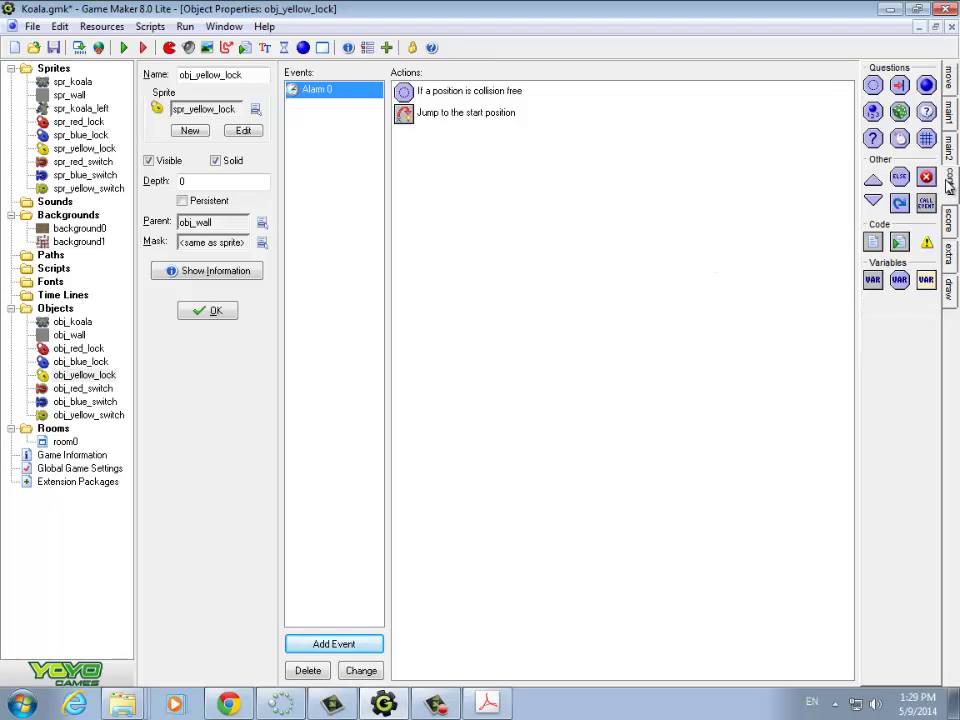
left_click_drag(899, 176, 428, 180)
left_click_drag(872, 180, 440, 165)
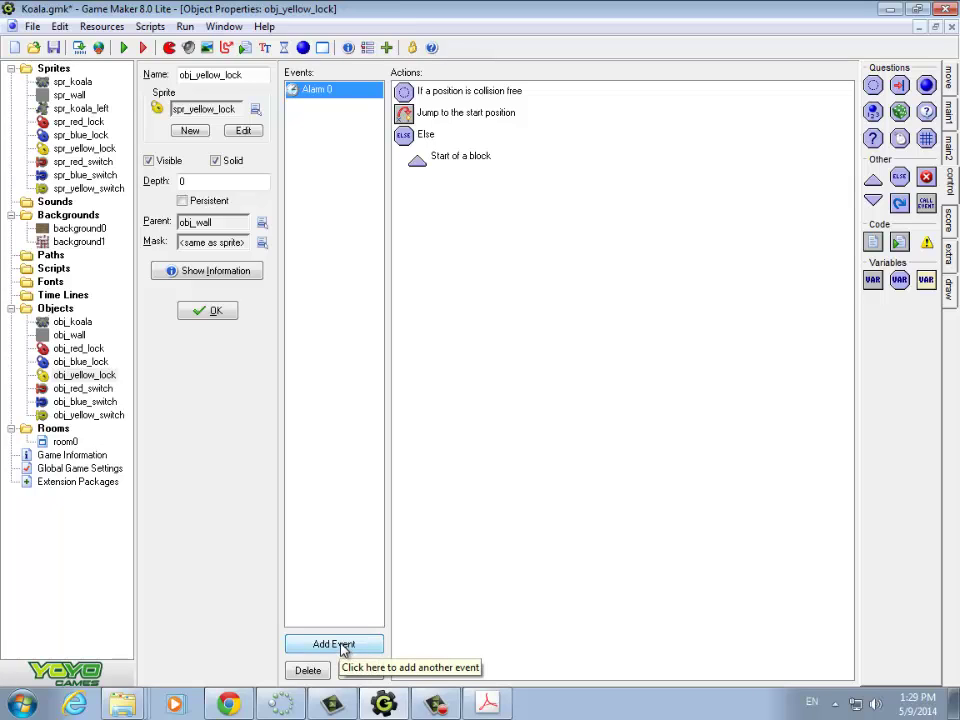
Step: Add a Set Alarm action with 2 steps in Alarm 0 after the Else, and delete the Start Block action
left_click(948, 140)
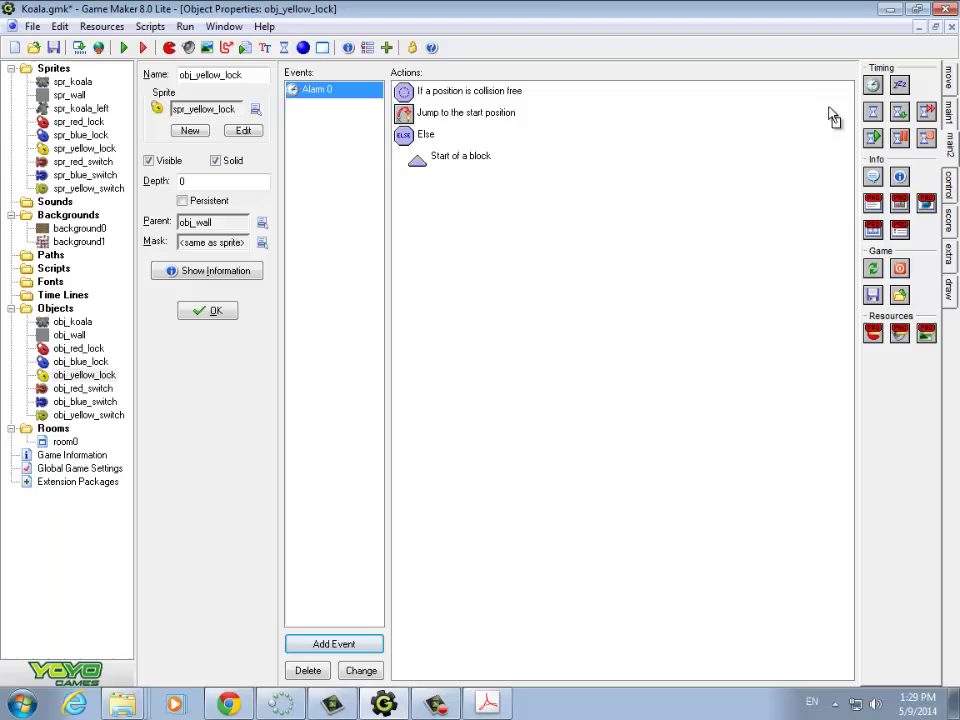
left_click_drag(447, 187, 449, 190)
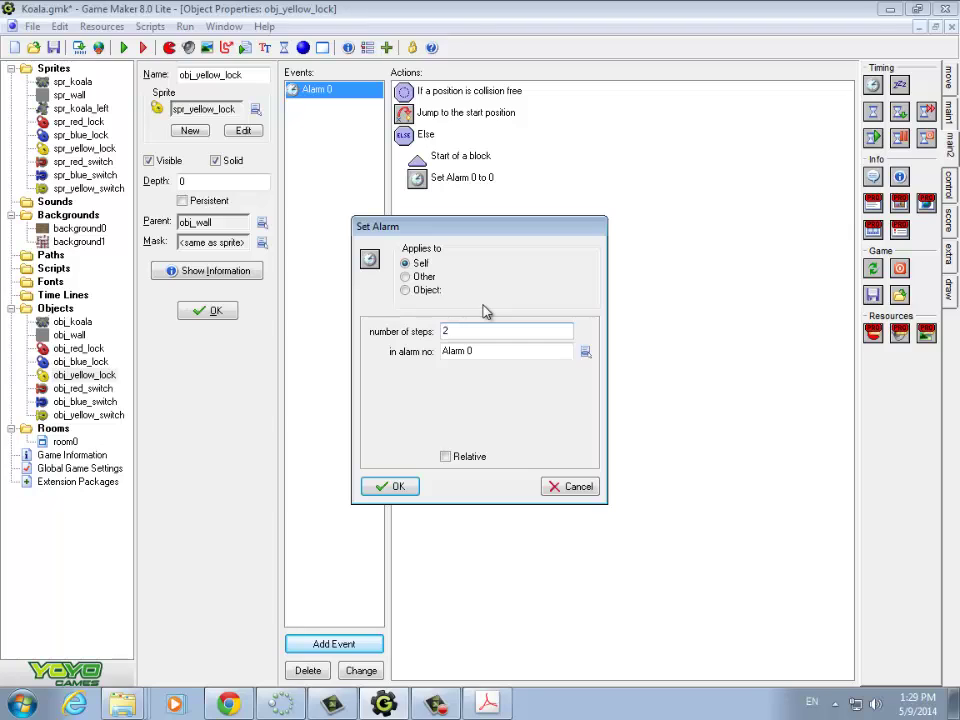
left_click(390, 486)
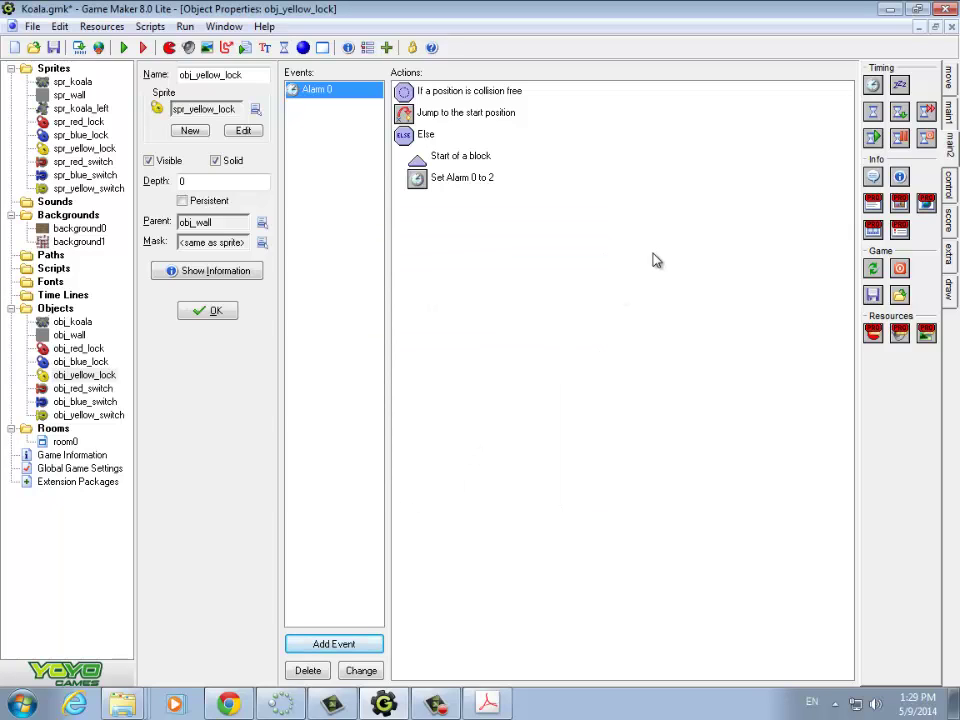
right_click(422, 160)
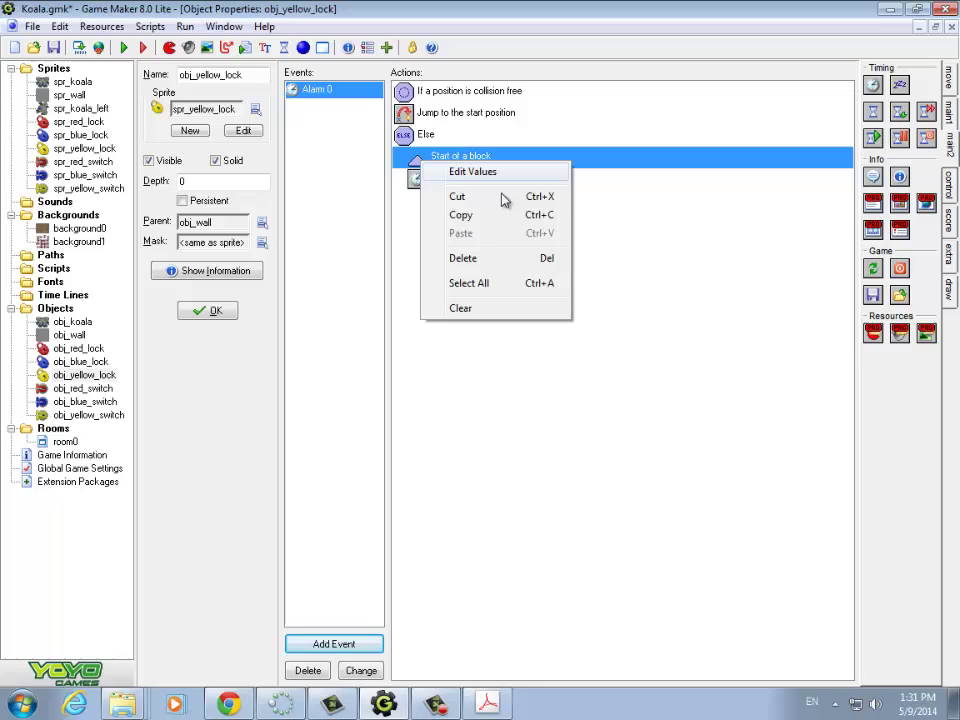
left_click(463, 258)
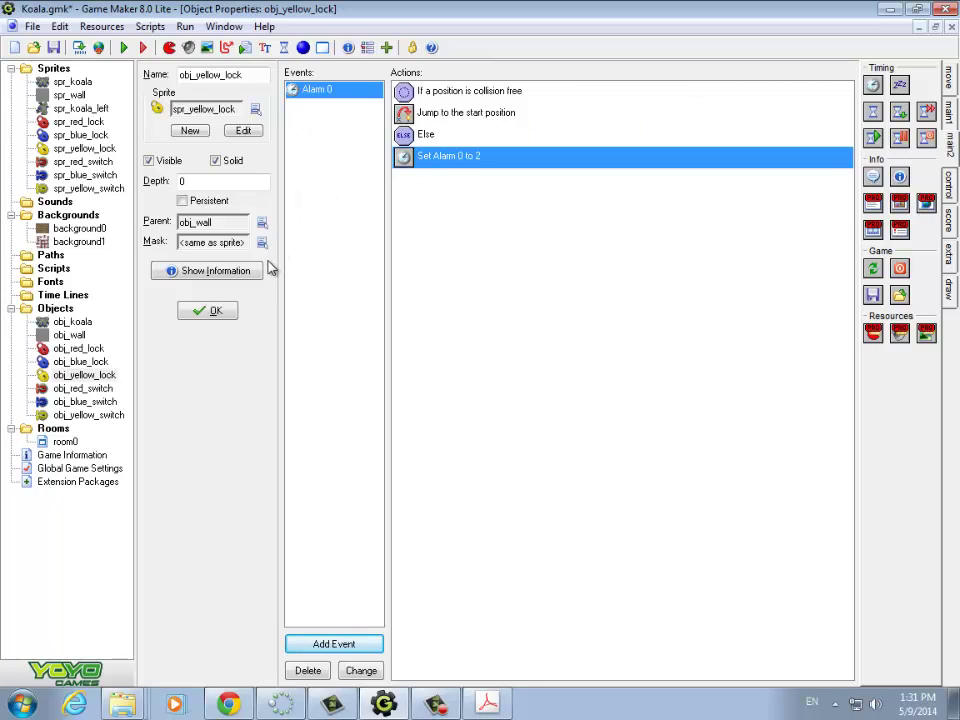
Step: Compare the events of obj_yellow_switch with those of obj_blue_switch and add a Create event to obj_yellow_switch
double_click(104, 390)
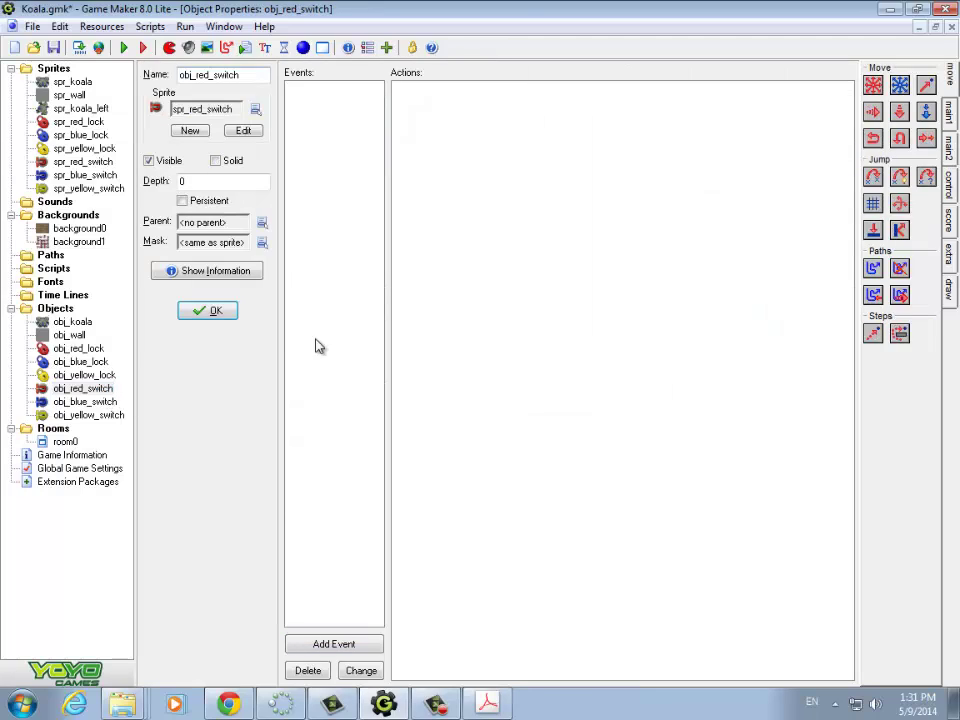
double_click(98, 416)
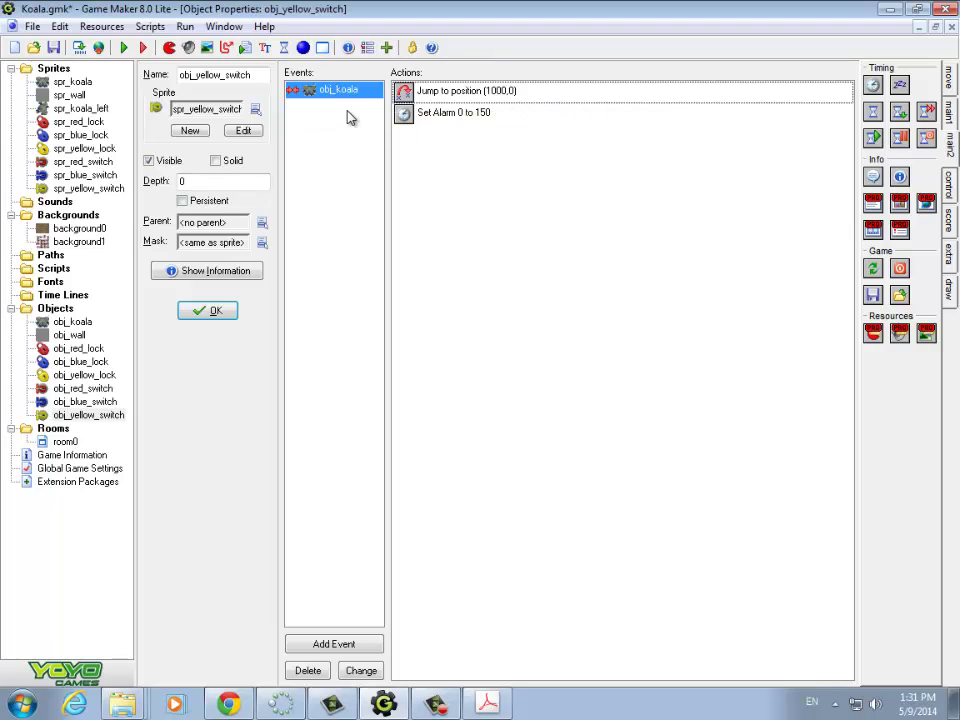
mouse_move(404, 99)
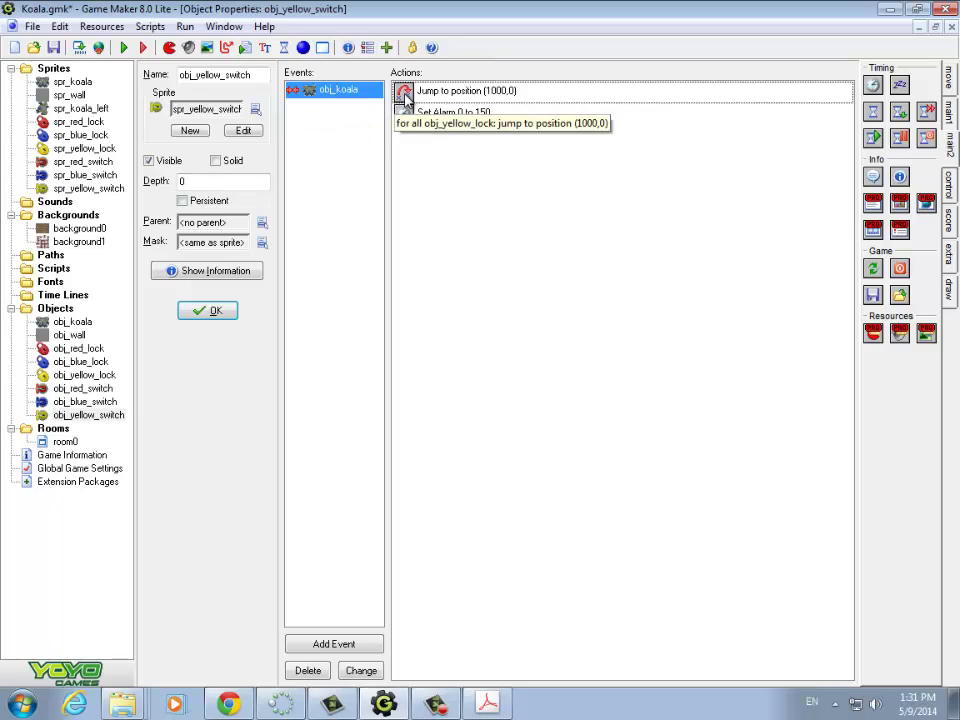
double_click(85, 402)
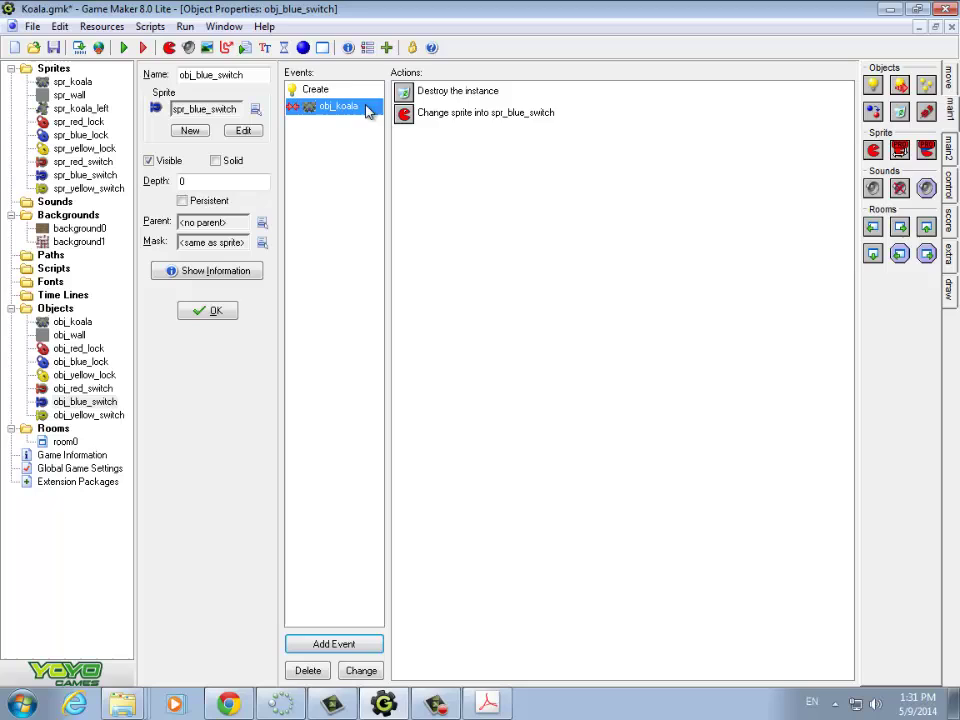
left_click(322, 92)
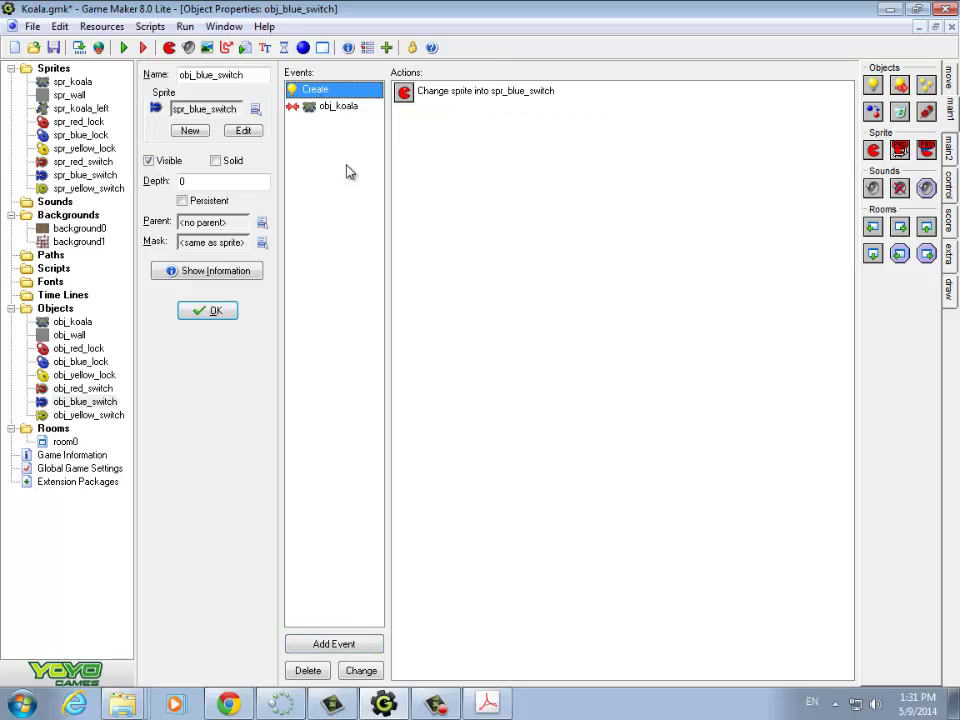
double_click(87, 416)
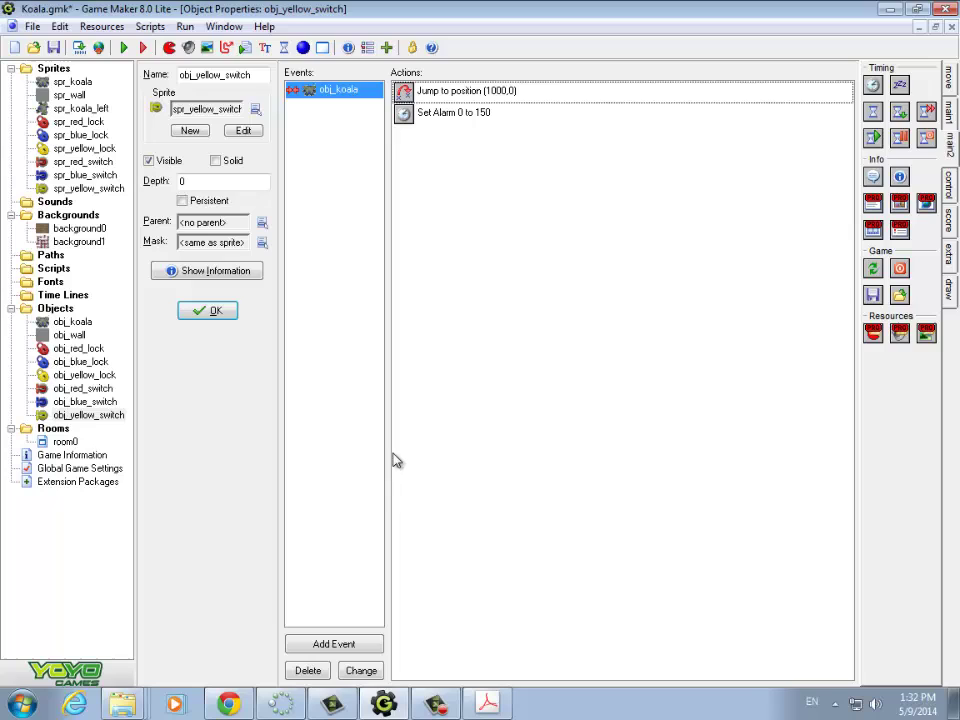
left_click(360, 643)
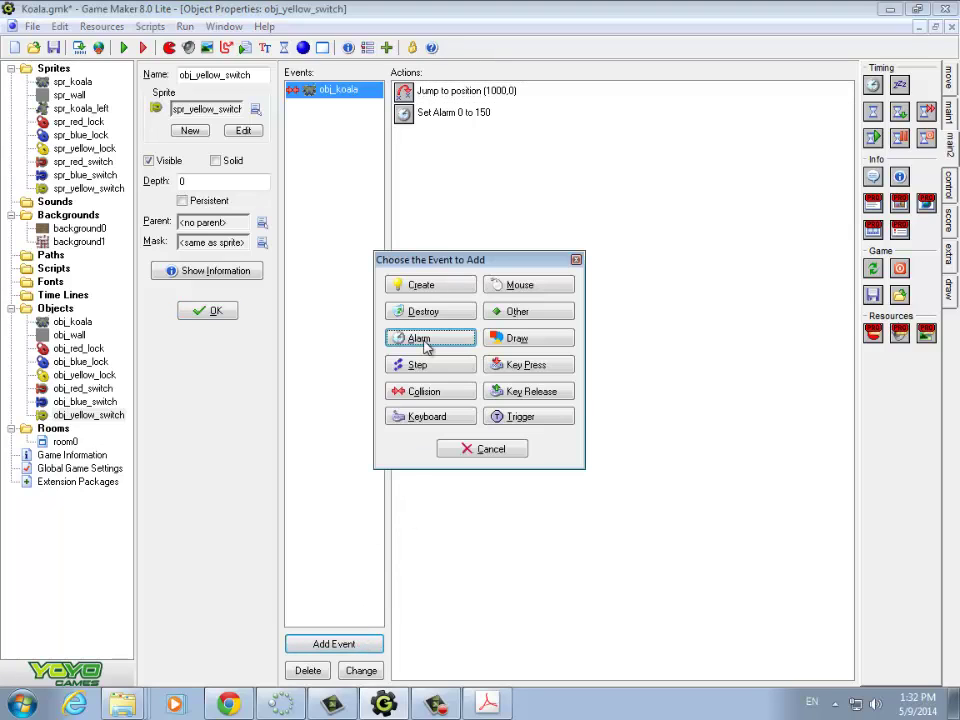
left_click(418, 284)
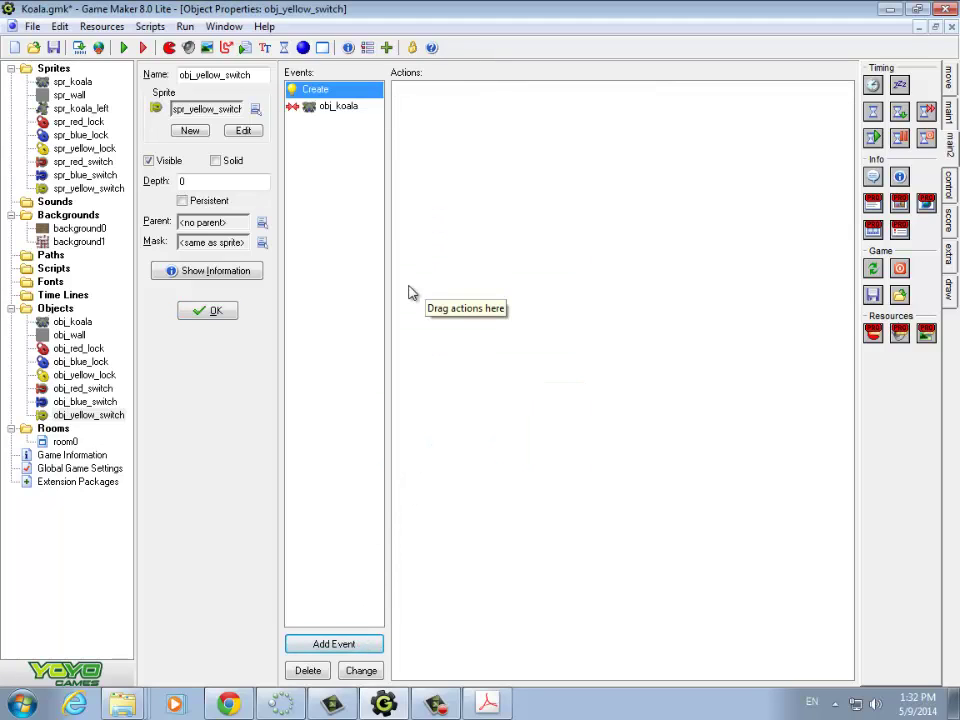
Step: Add a Change Sprite action to the yellow switch's Create event with sprite spr_yellow_switch, subimage 1 and speed 0
left_click(951, 112)
left_click_drag(874, 151, 465, 124)
left_click(585, 331)
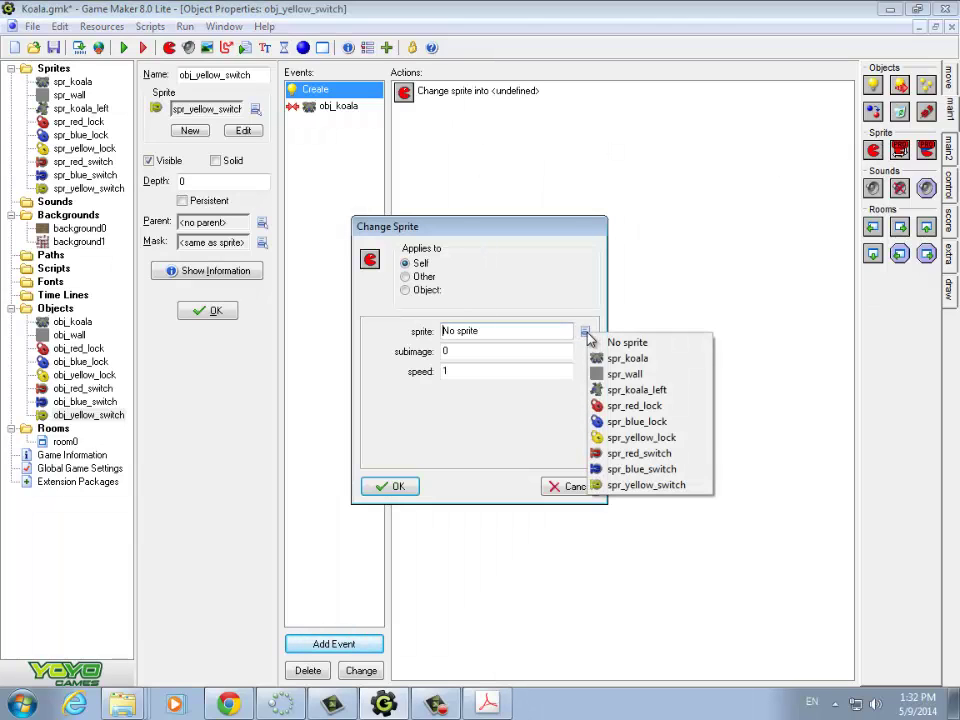
left_click(612, 485)
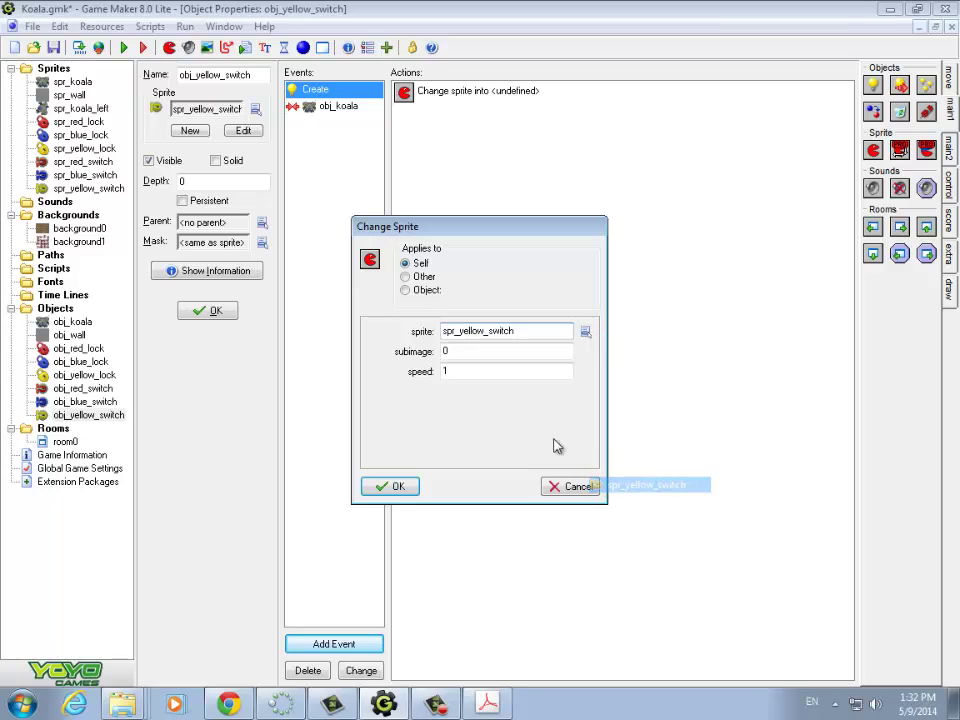
double_click(457, 351)
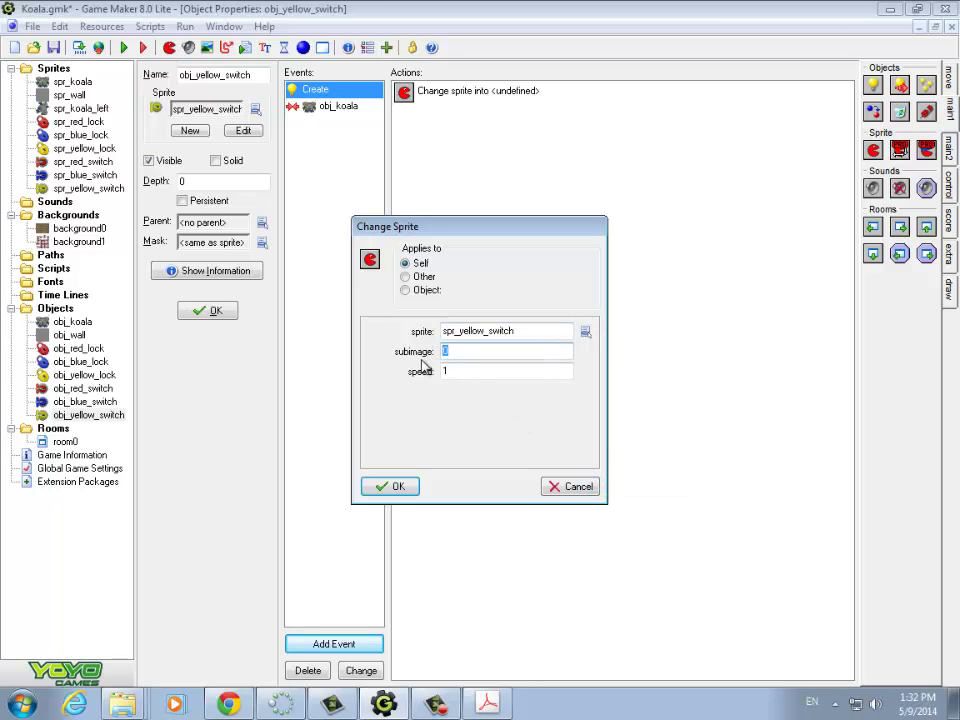
type("1")
double_click(449, 371)
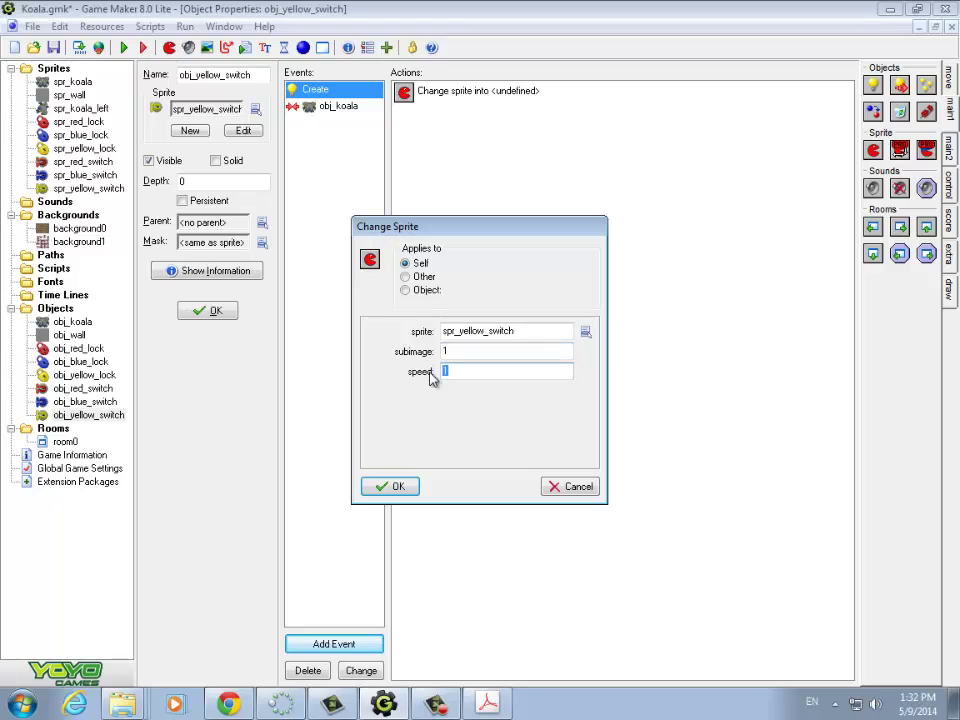
type("0")
left_click(405, 486)
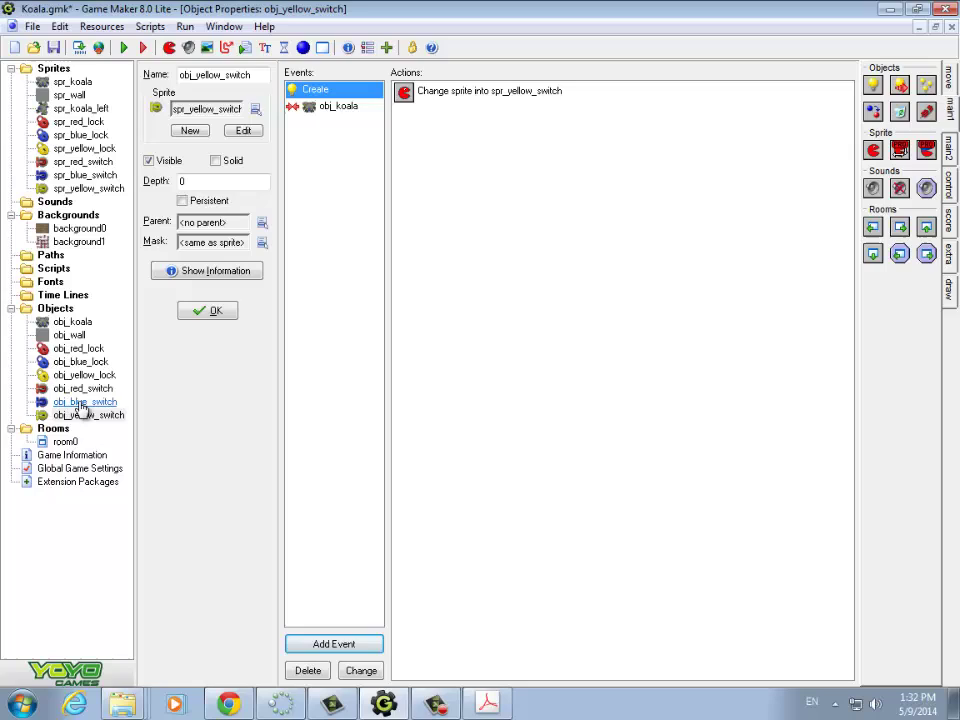
Step: After reviewing obj_blue_switch's koala collision actions, add a Change Sprite action to obj_yellow_lock's Alarm 0 event, applied to obj_yellow_switch
double_click(45, 401)
left_click(328, 106)
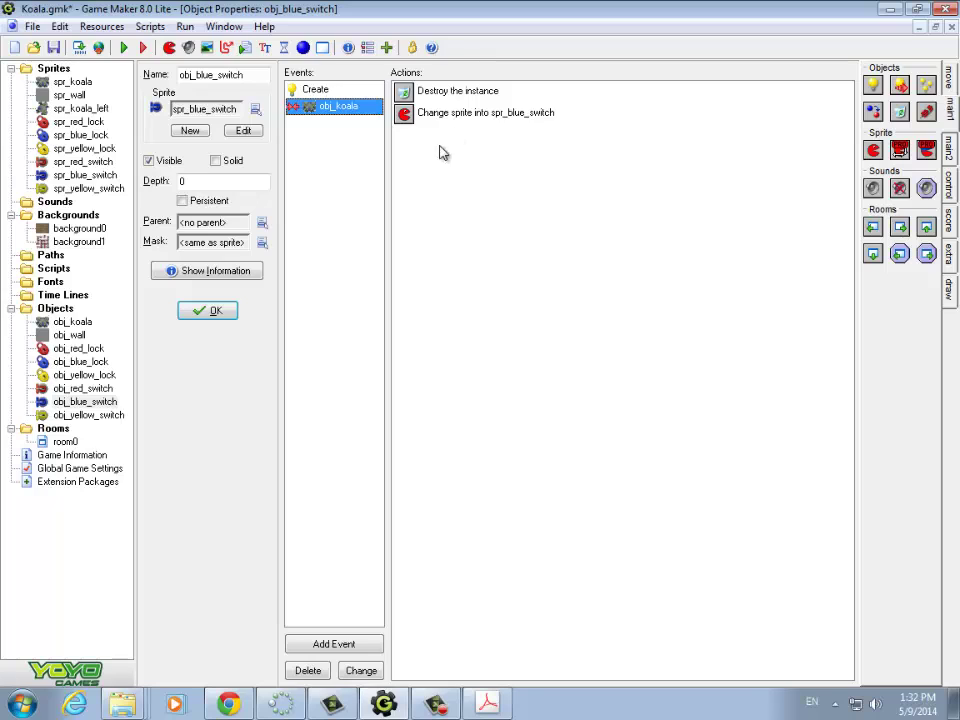
double_click(75, 377)
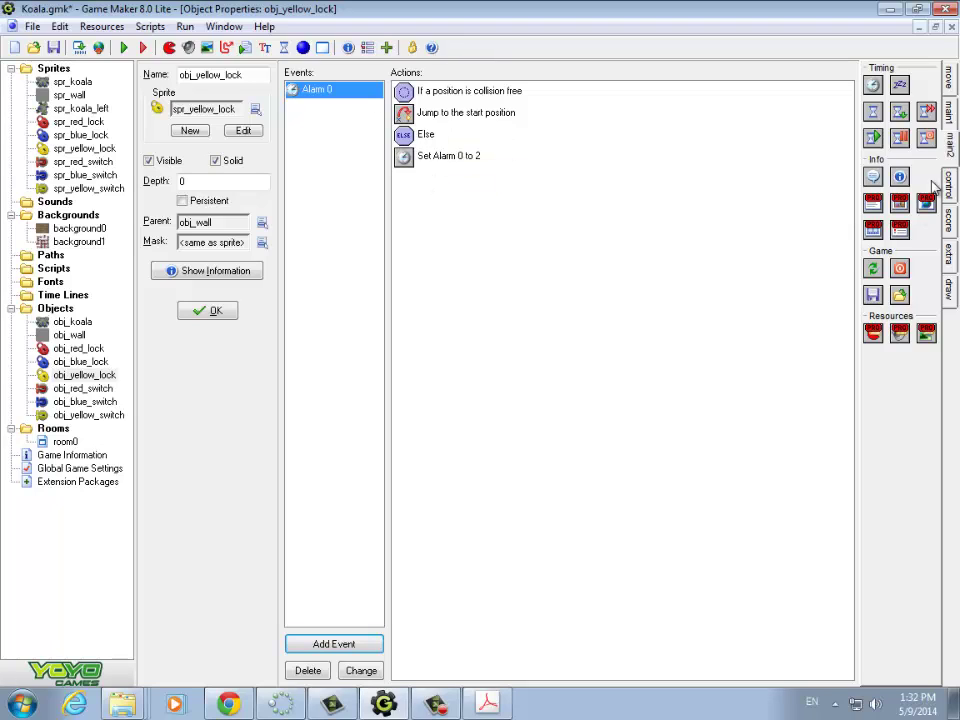
left_click(948, 110)
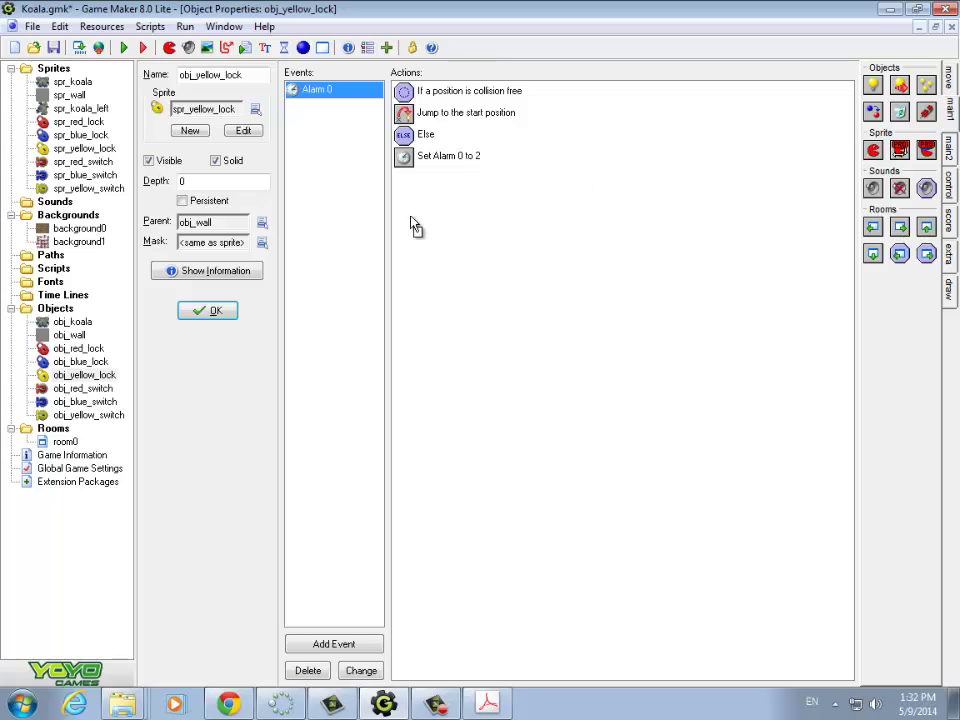
left_click_drag(406, 208, 406, 210)
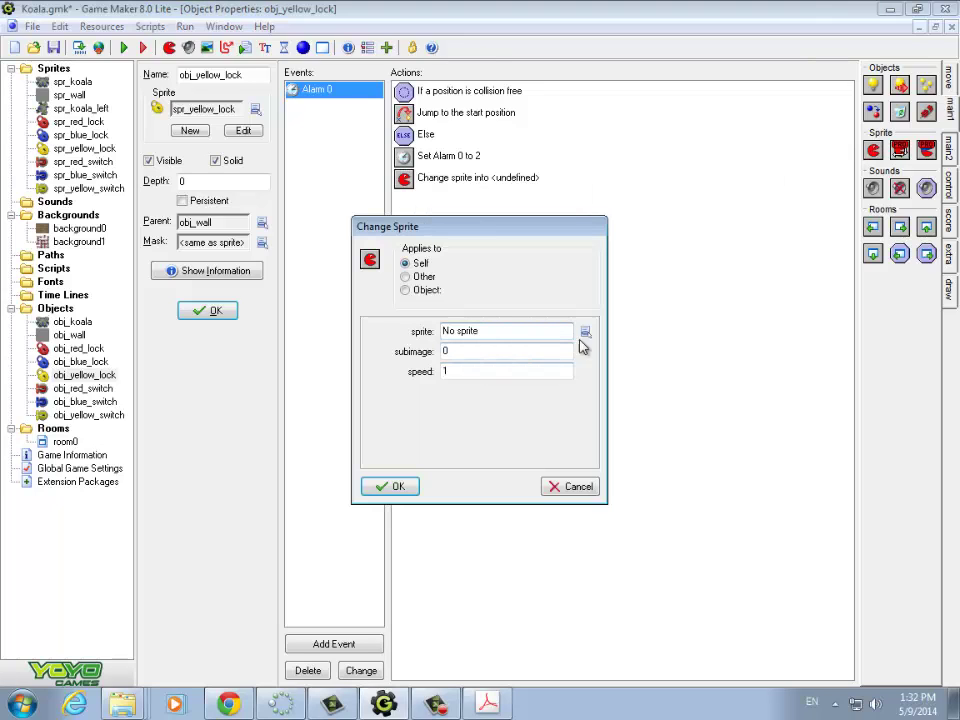
left_click(412, 291)
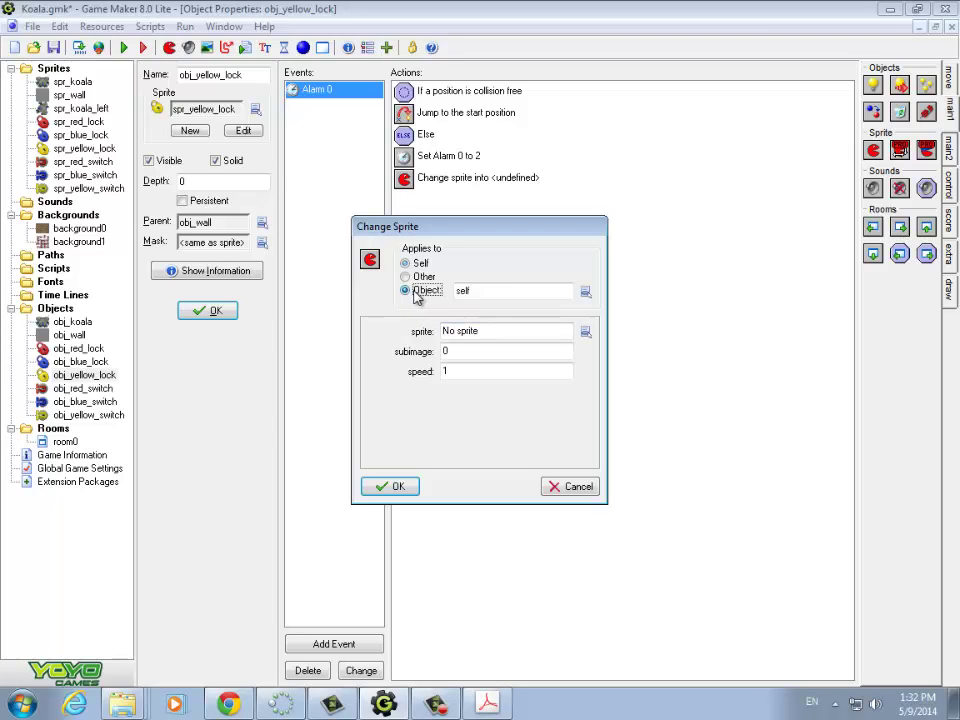
left_click(586, 292)
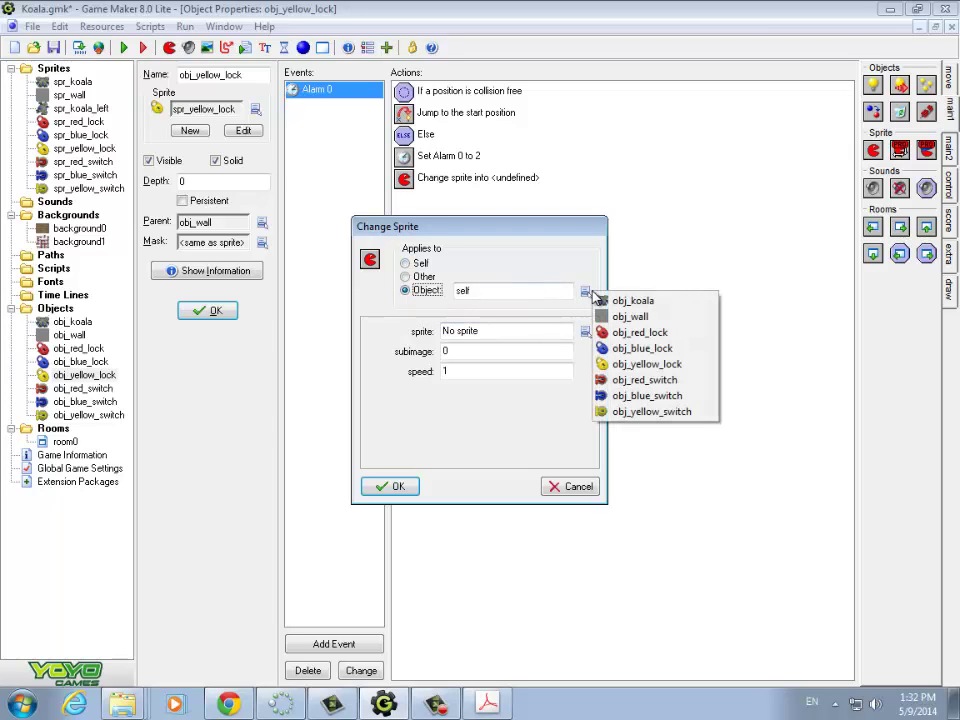
left_click(637, 412)
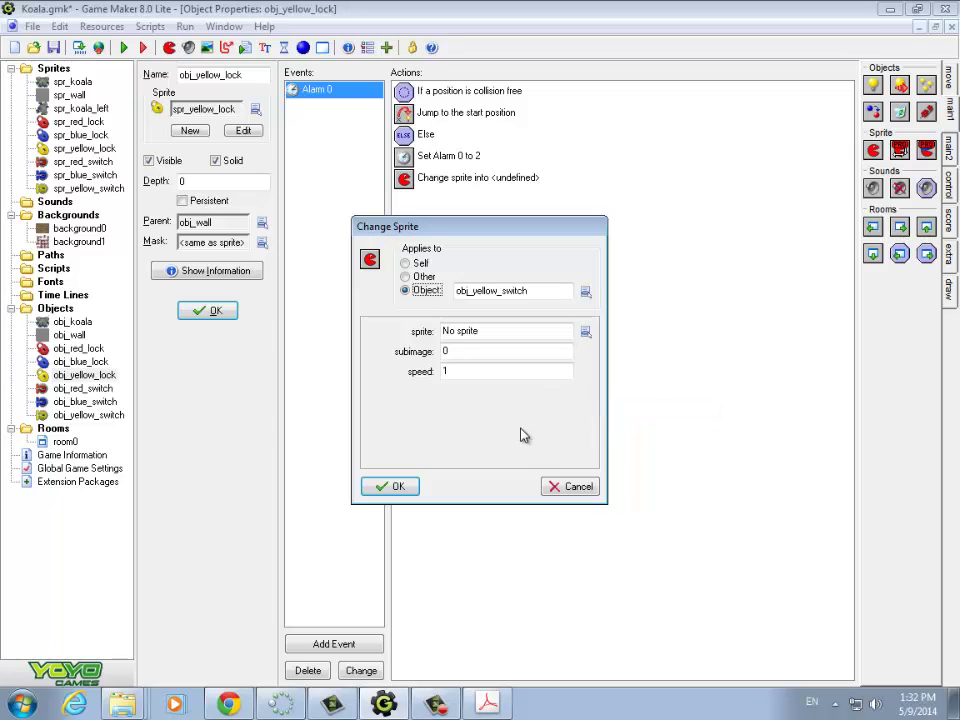
Step: Set the new Change Sprite action to spr_yellow_switch with subimage 0 and speed 0
left_click(585, 331)
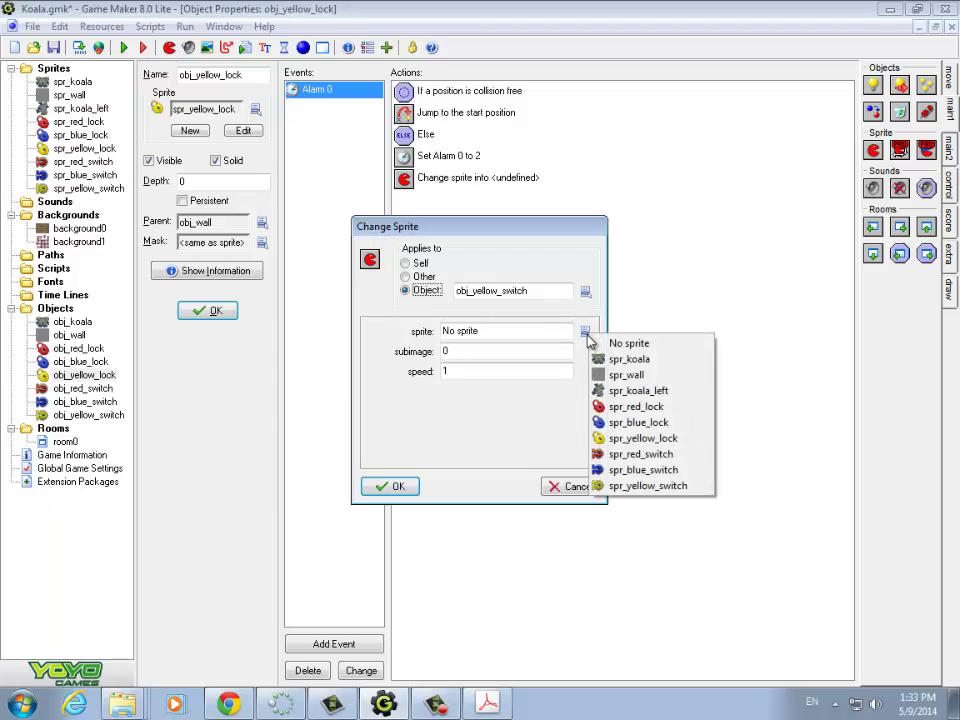
left_click(648, 486)
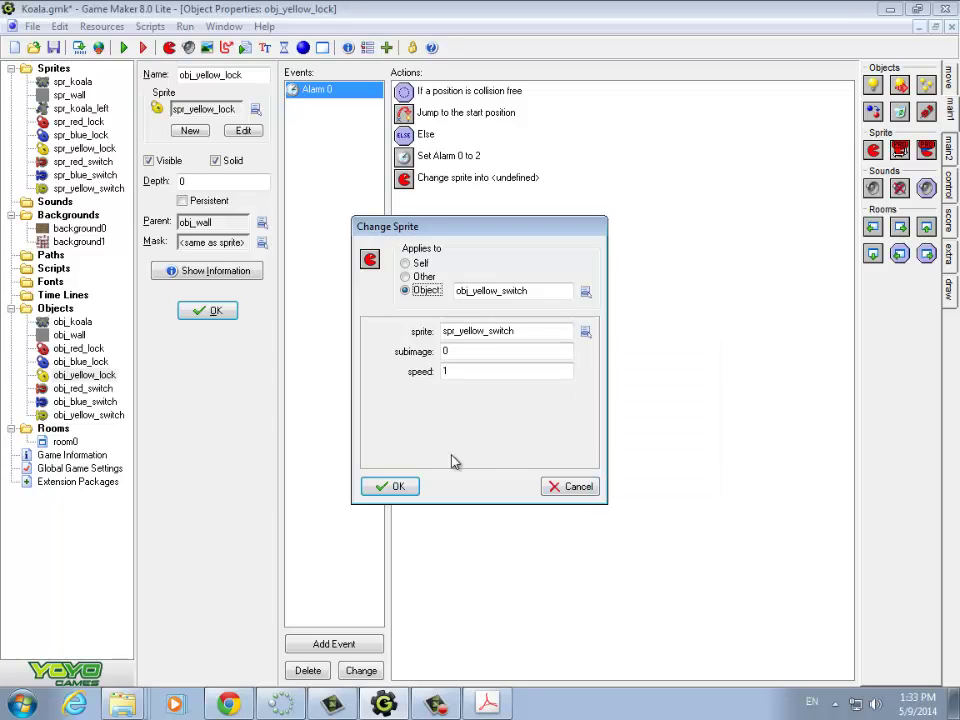
left_click(456, 350)
key("Tab")
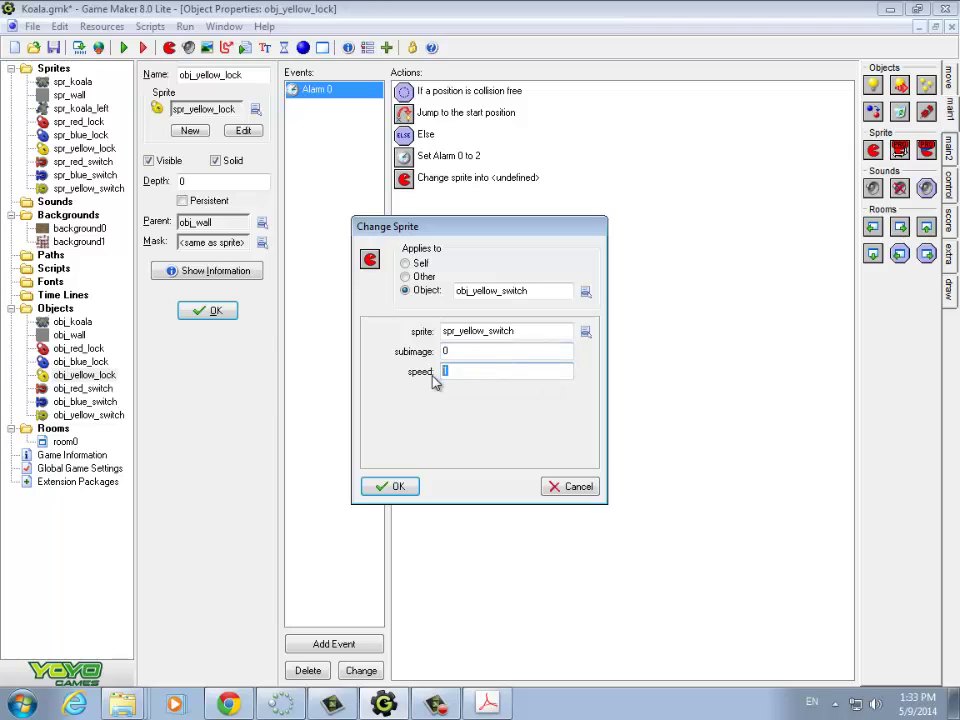
type("0")
left_click(397, 487)
Step: Run the game and move the koalas left across the yellow switch to test the yellow lock
left_click(125, 50)
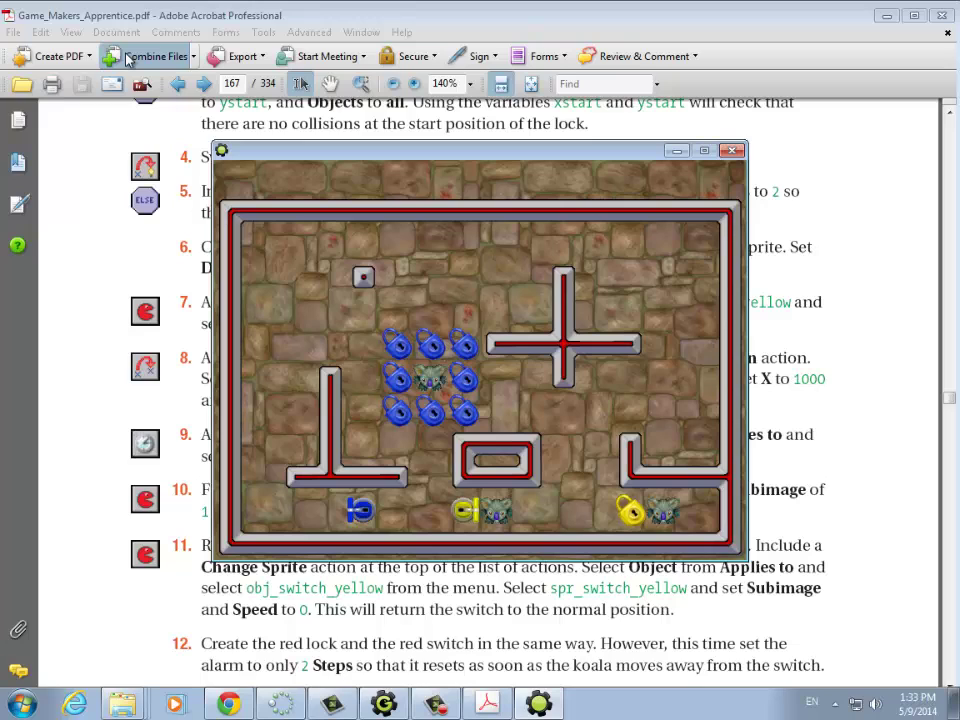
key("Left")
key("Left")
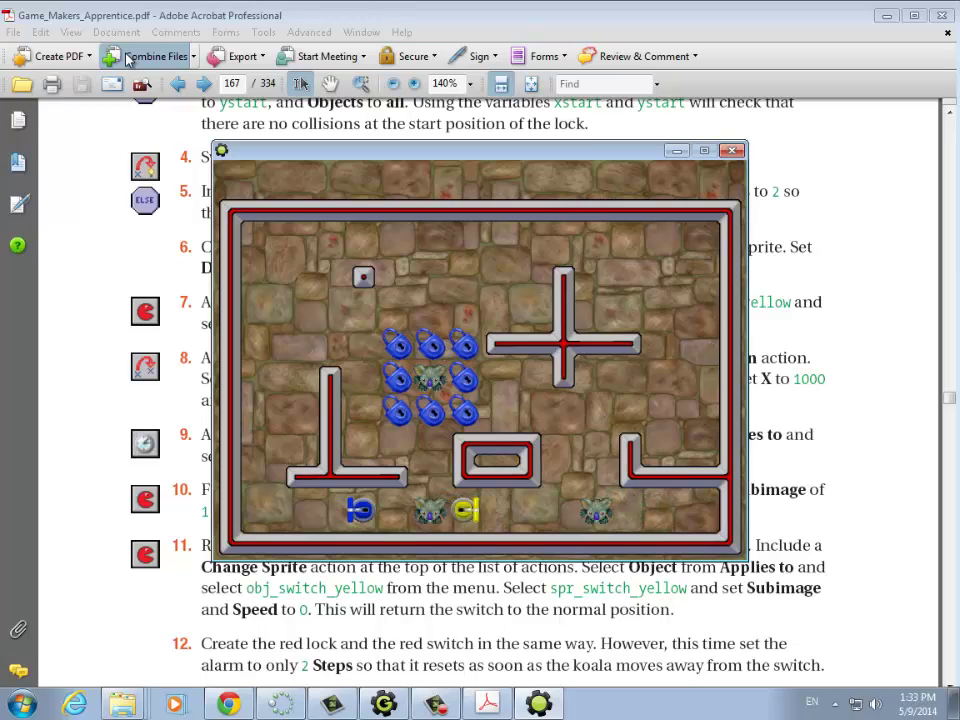
key("Left")
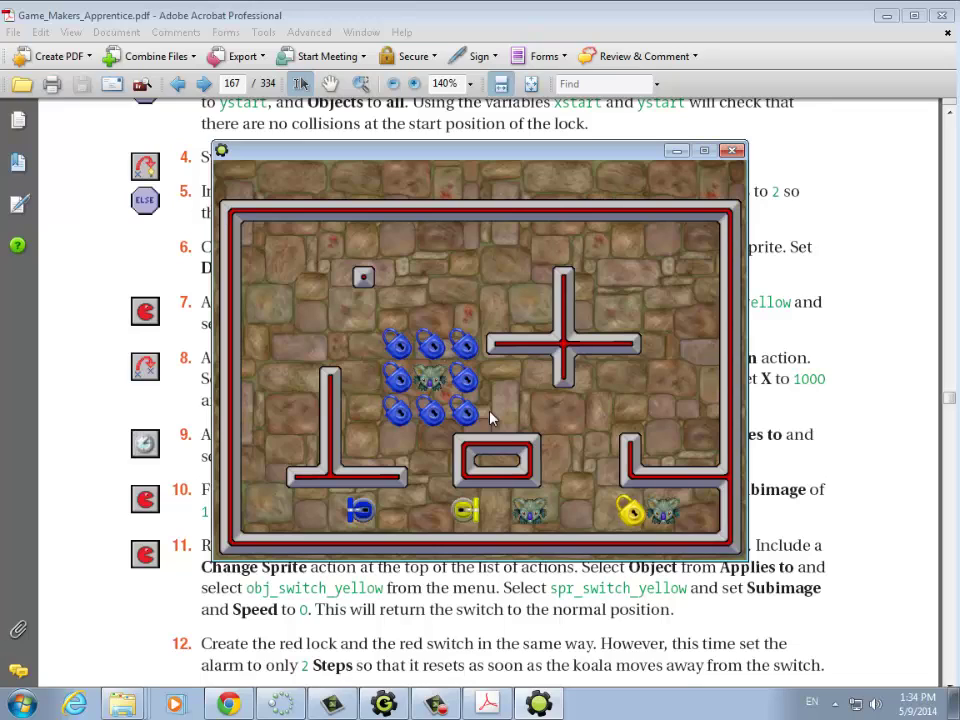
Step: Test both yellow locks by moving the koalas left over the yellow and blue switches, and end the game
key("Right")
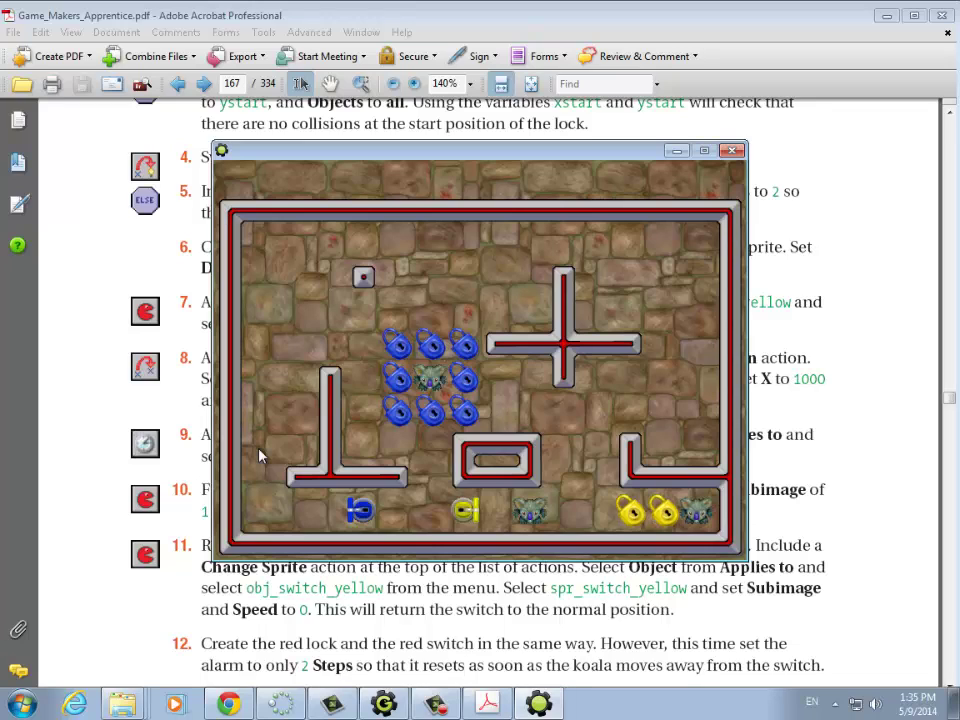
key("Left")
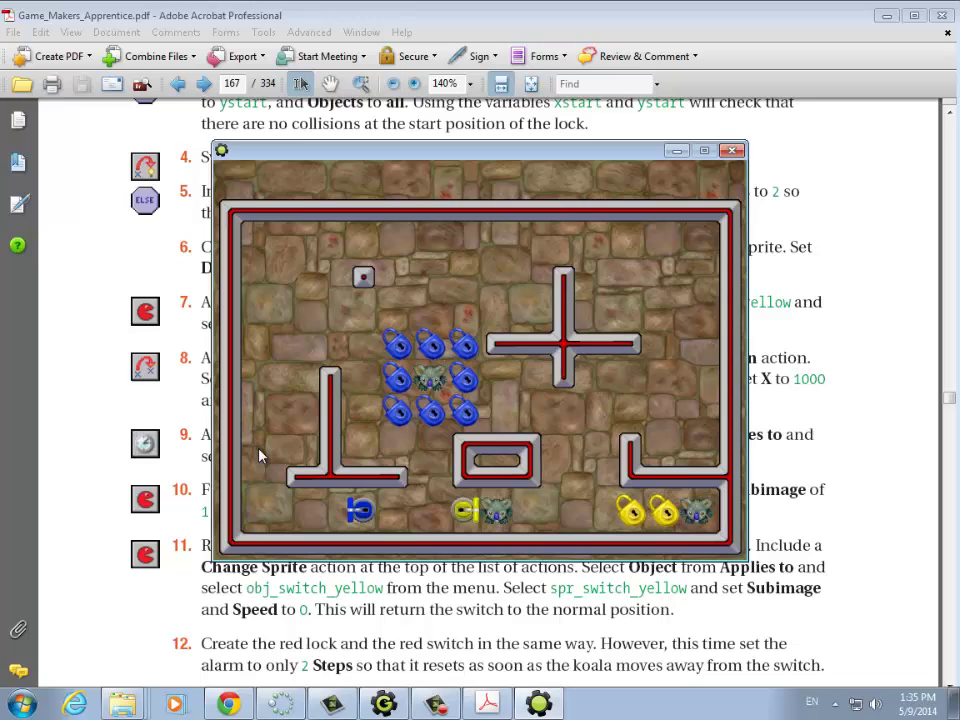
key("Left")
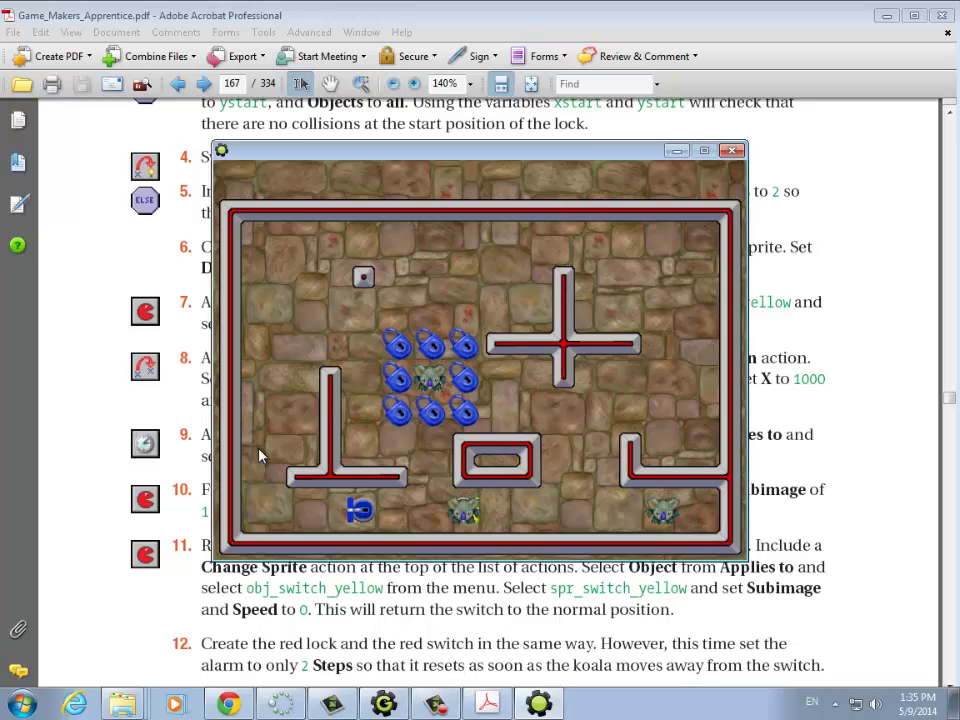
key("Left")
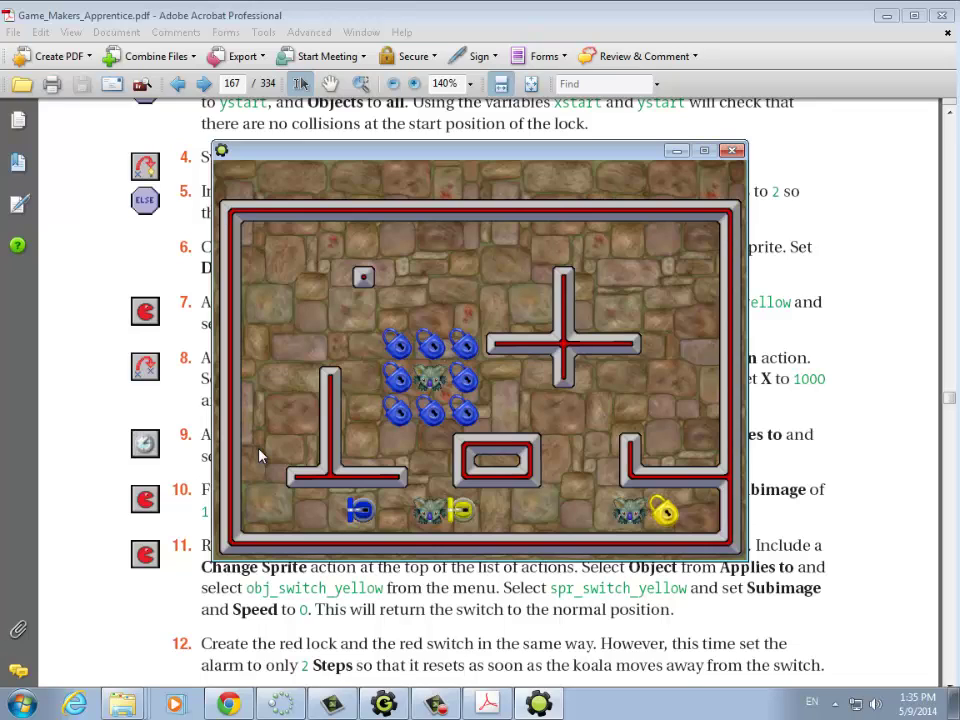
key("Left")
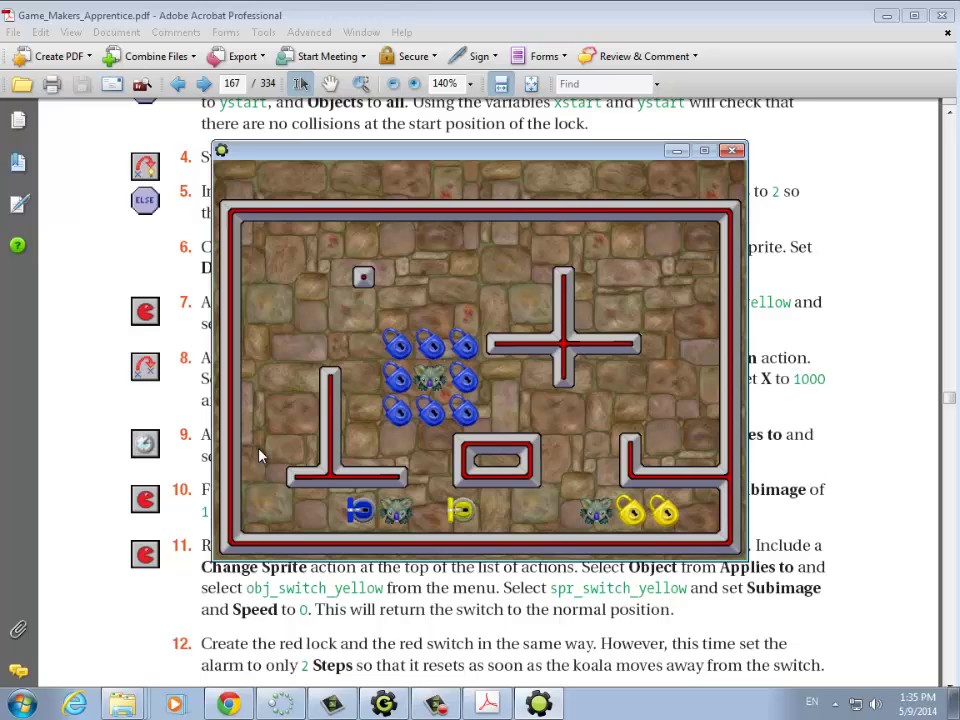
key("Left")
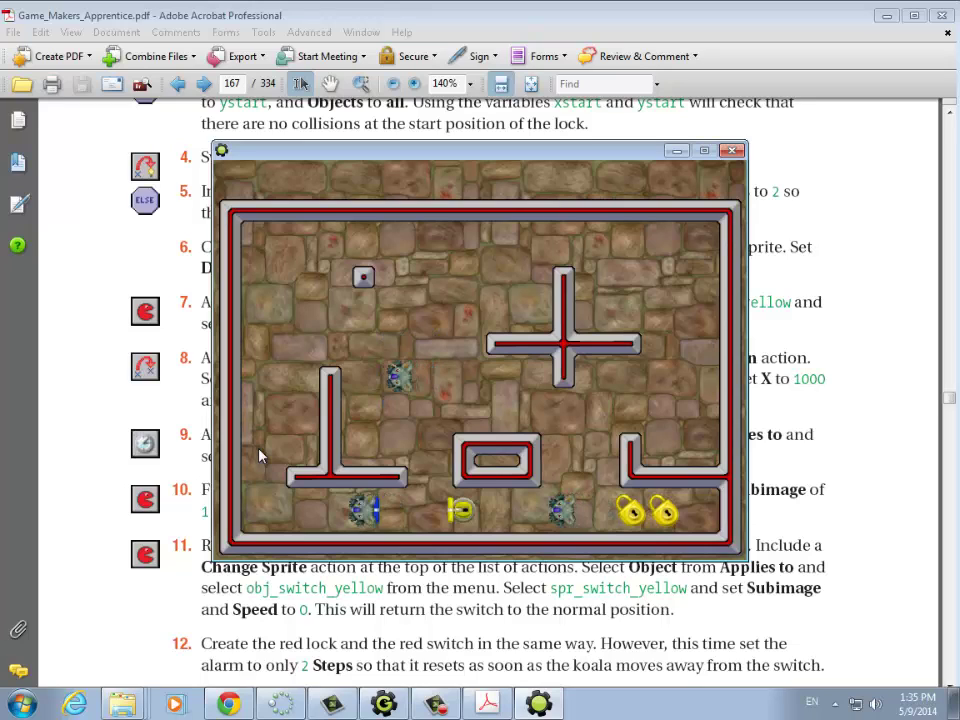
key("Left")
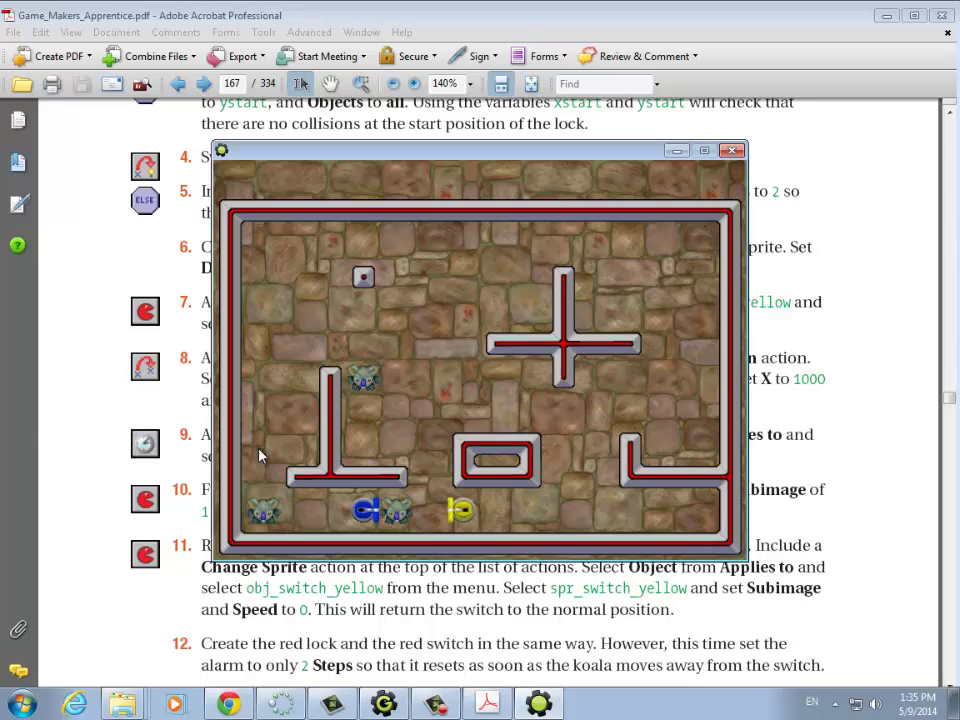
key("Escape")
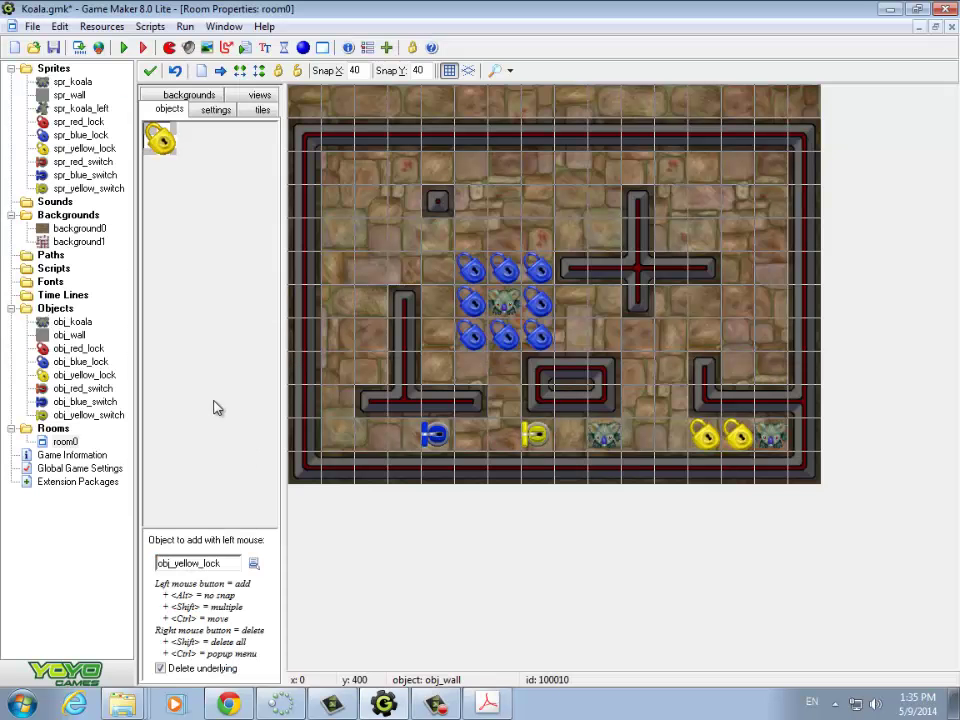
Step: Set the parent of obj_koala to obj_wall
double_click(80, 323)
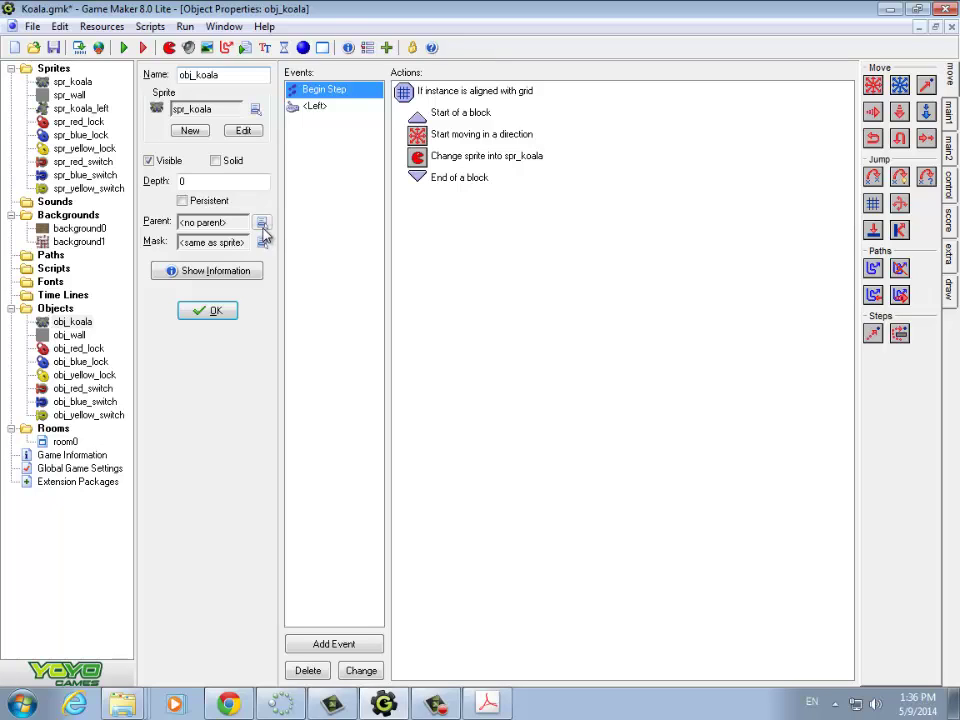
left_click(262, 225)
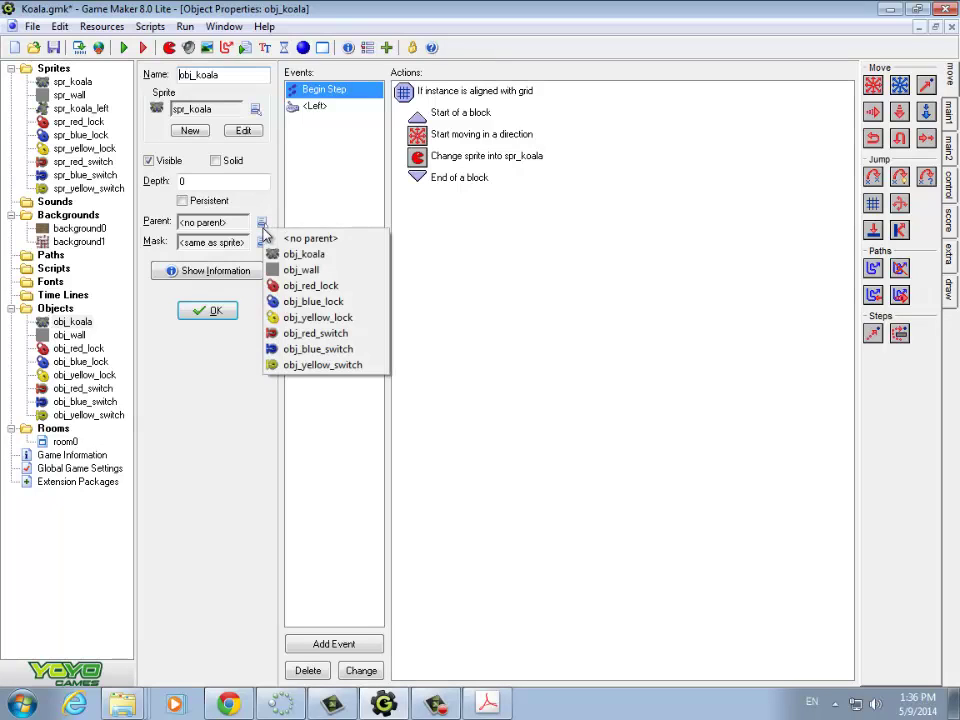
left_click(296, 270)
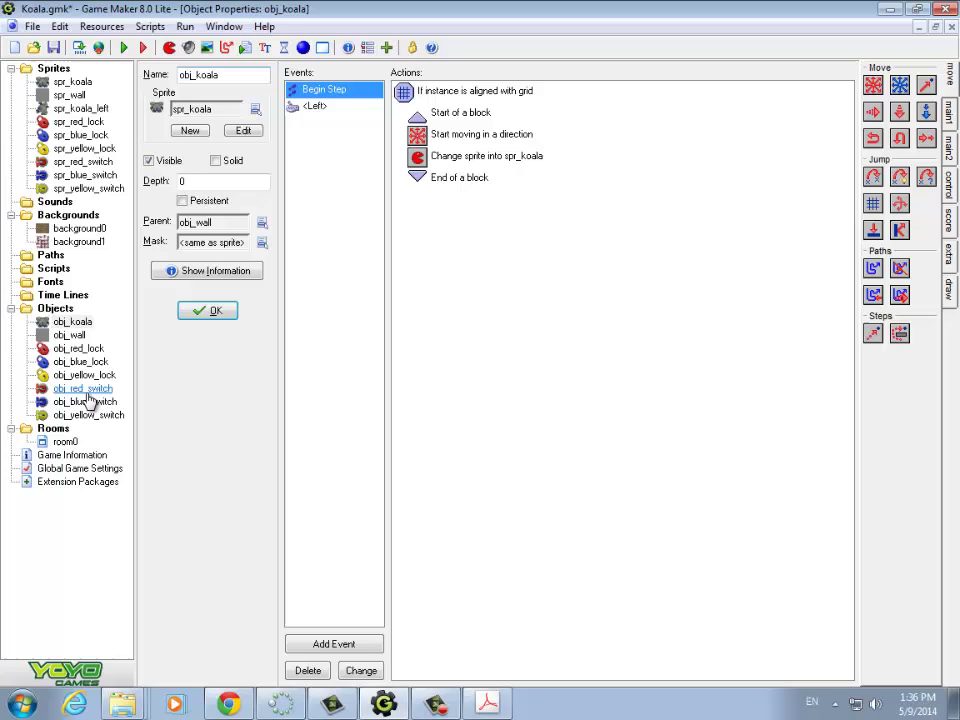
Step: Copy all five actions from the Alarm 0 event of obj_yellow_lock
double_click(84, 375)
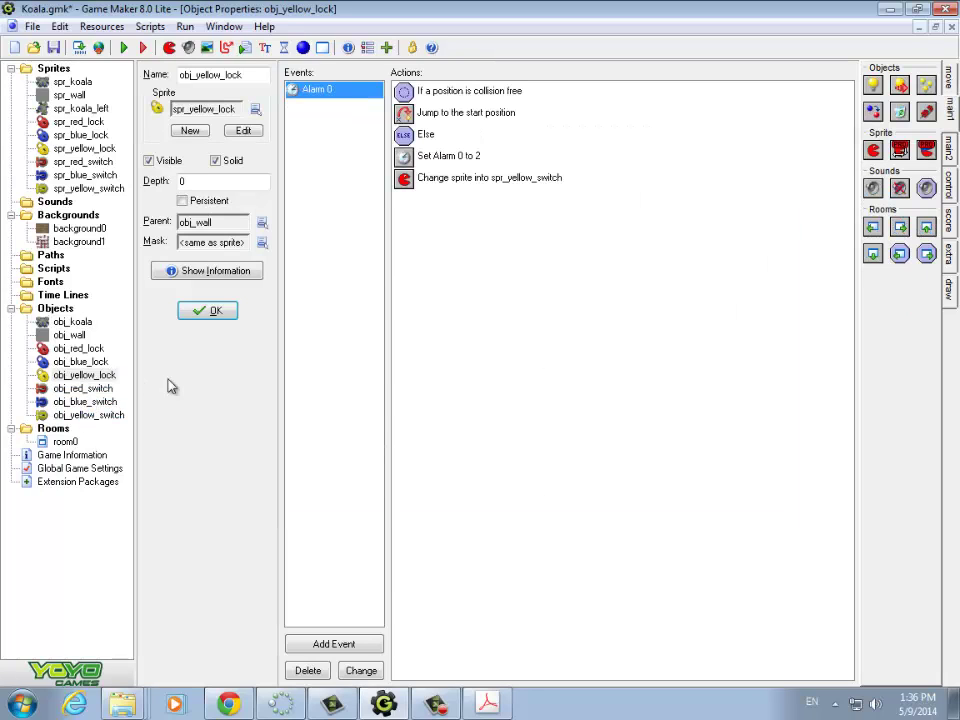
left_click(460, 114)
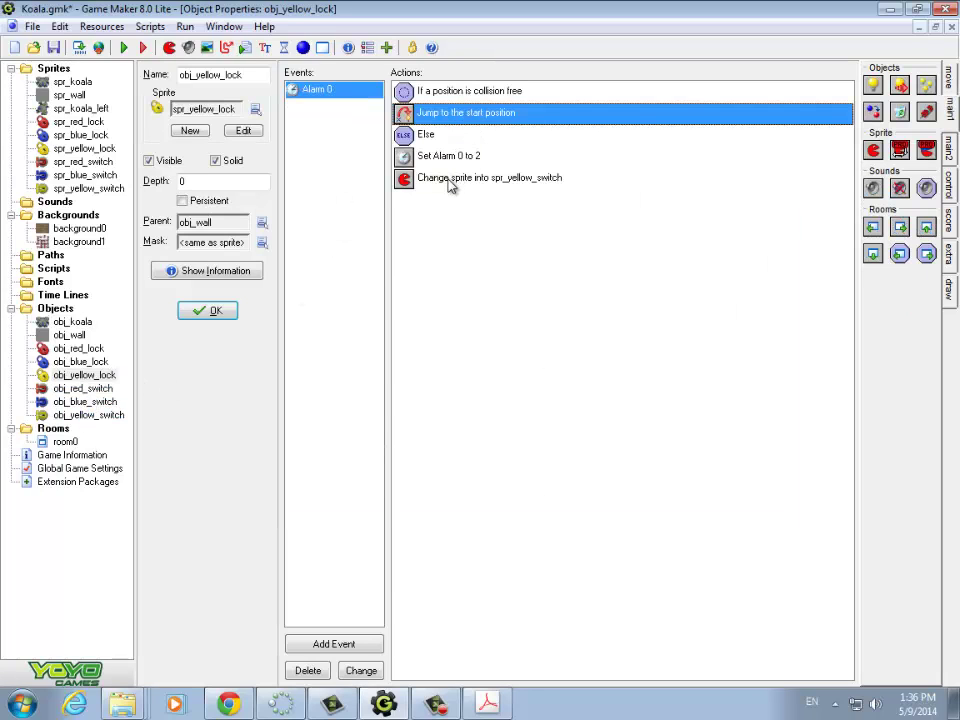
left_click(435, 92)
left_click(450, 180, "shift")
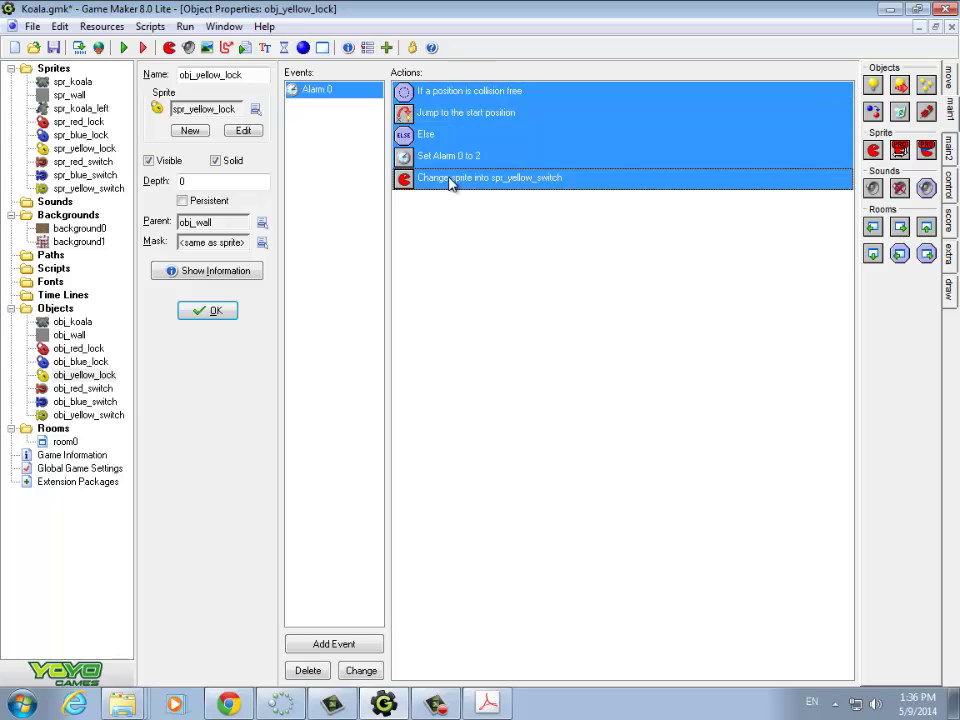
Step: Add an Alarm 0 event to obj_red_lock and paste the yellow lock's copied actions into it
double_click(88, 349)
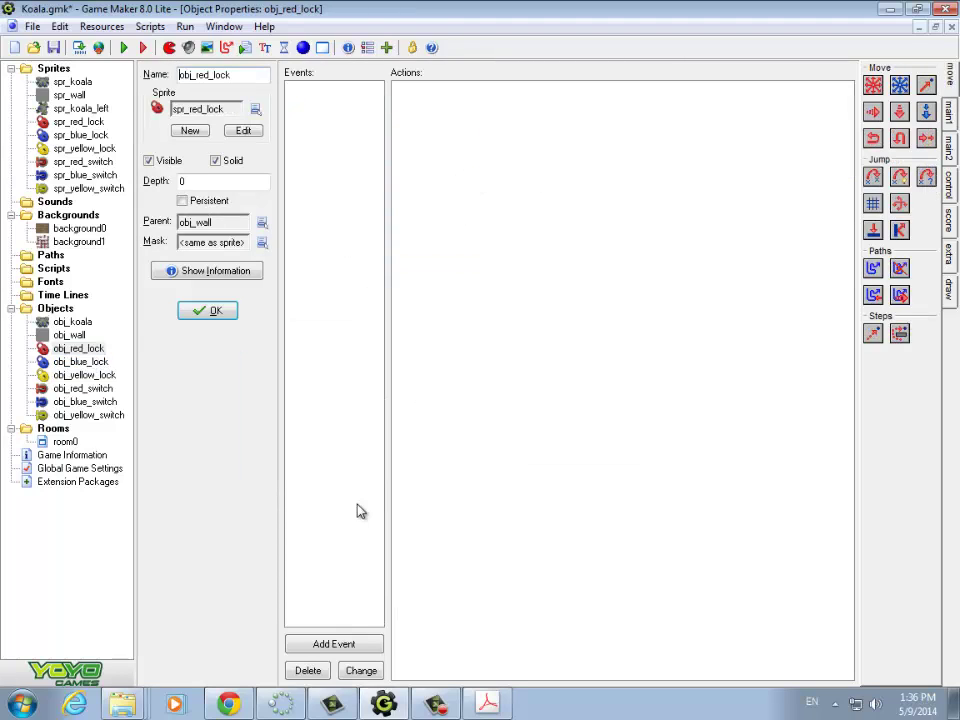
left_click(335, 646)
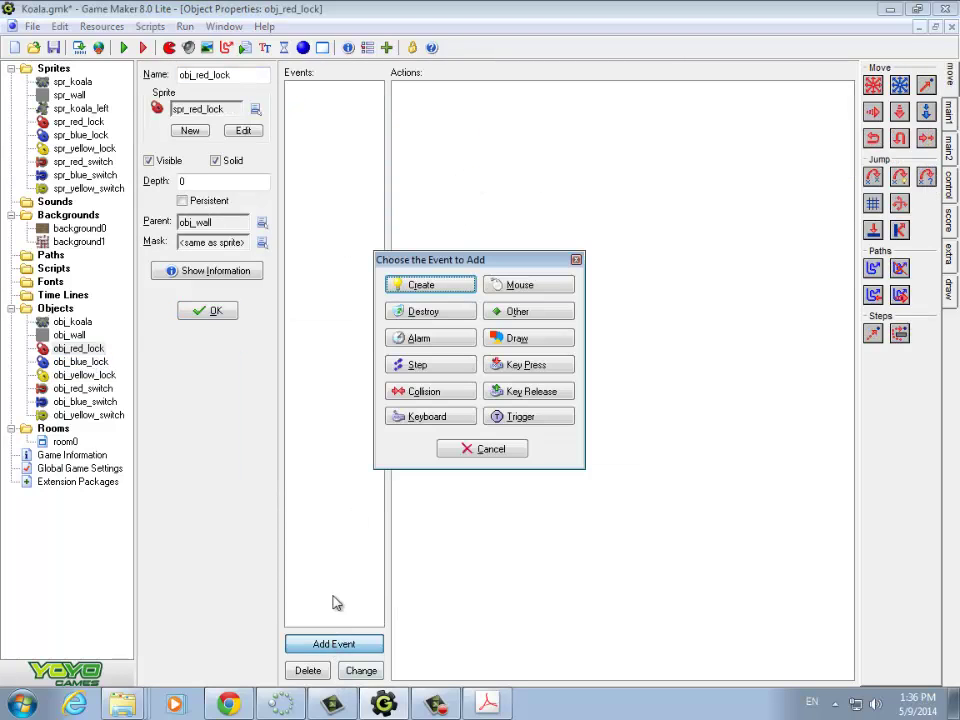
left_click(419, 341)
left_click(462, 350)
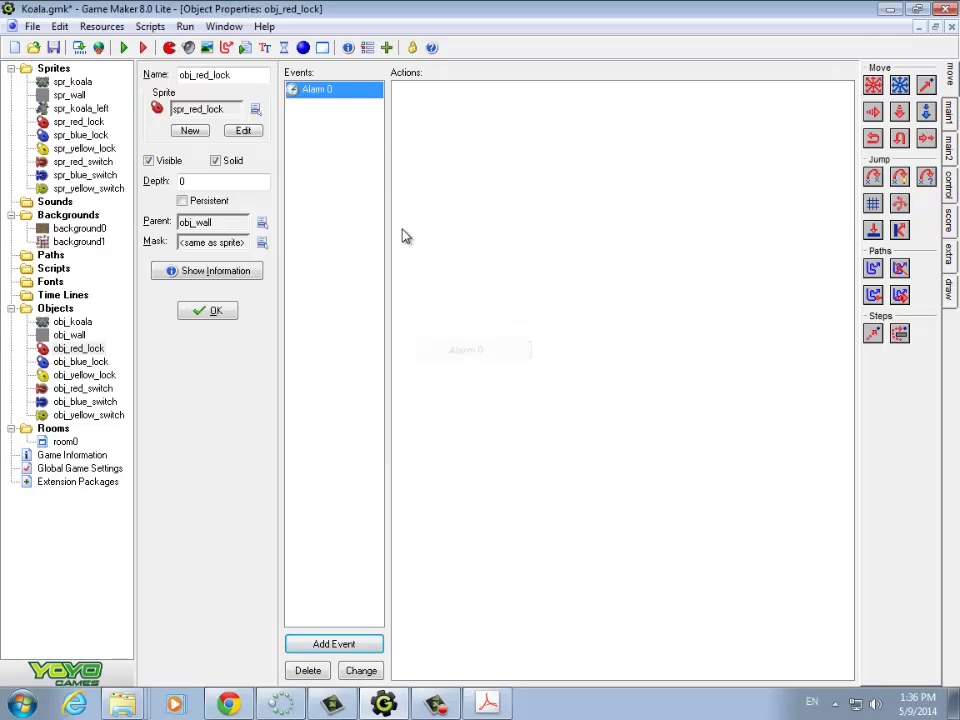
key("ctrl+v")
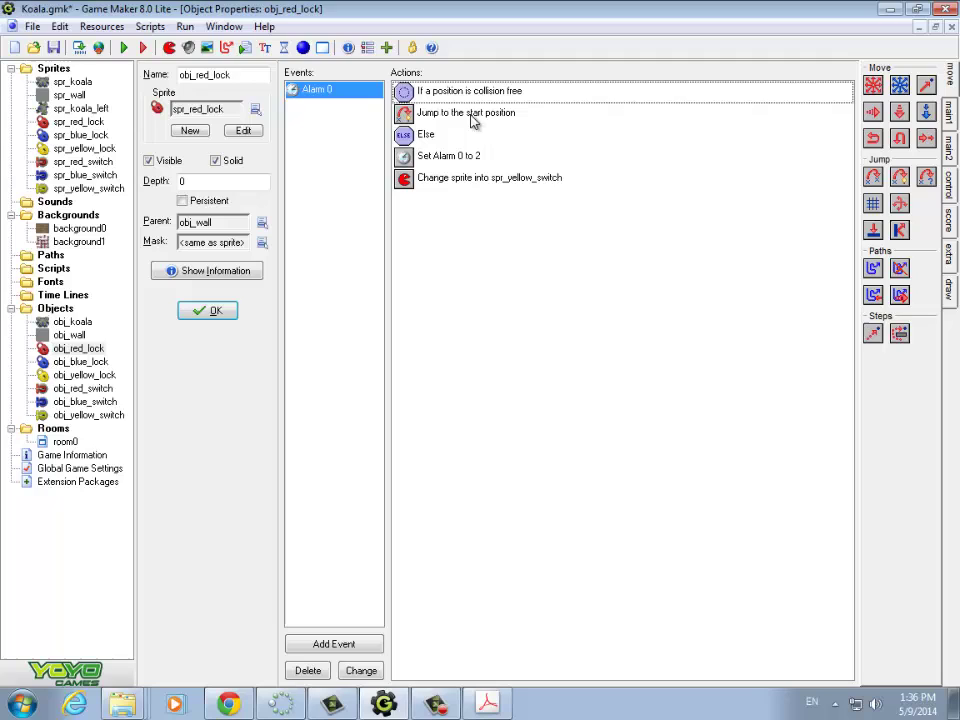
Step: Review the settings of the pasted Check Empty and Jump to Start actions in obj_red_lock without changing them
double_click(487, 92)
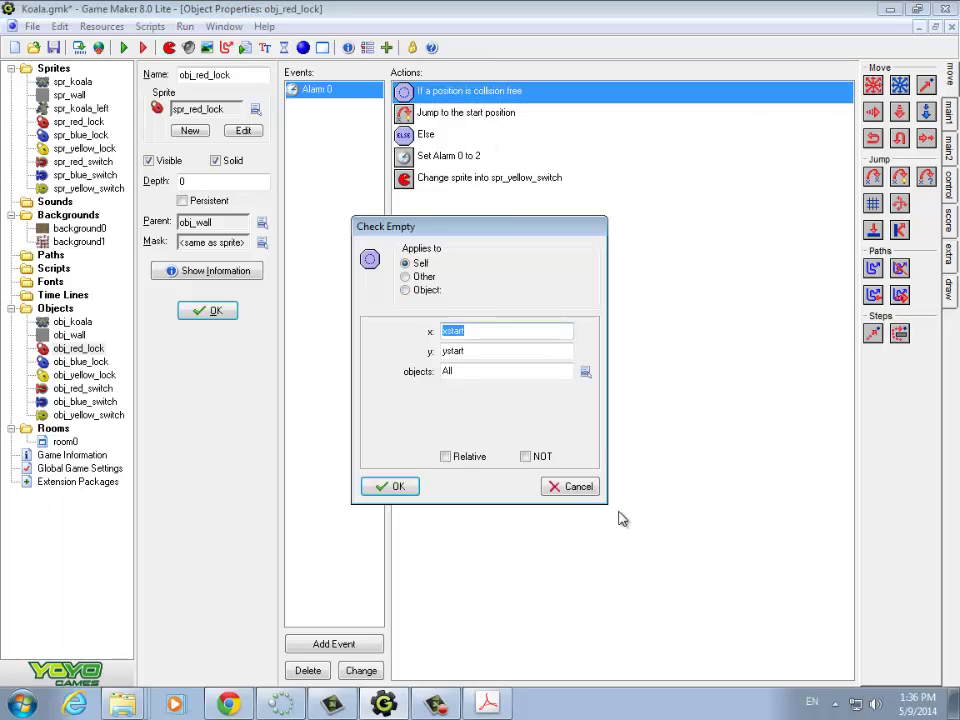
left_click(575, 487)
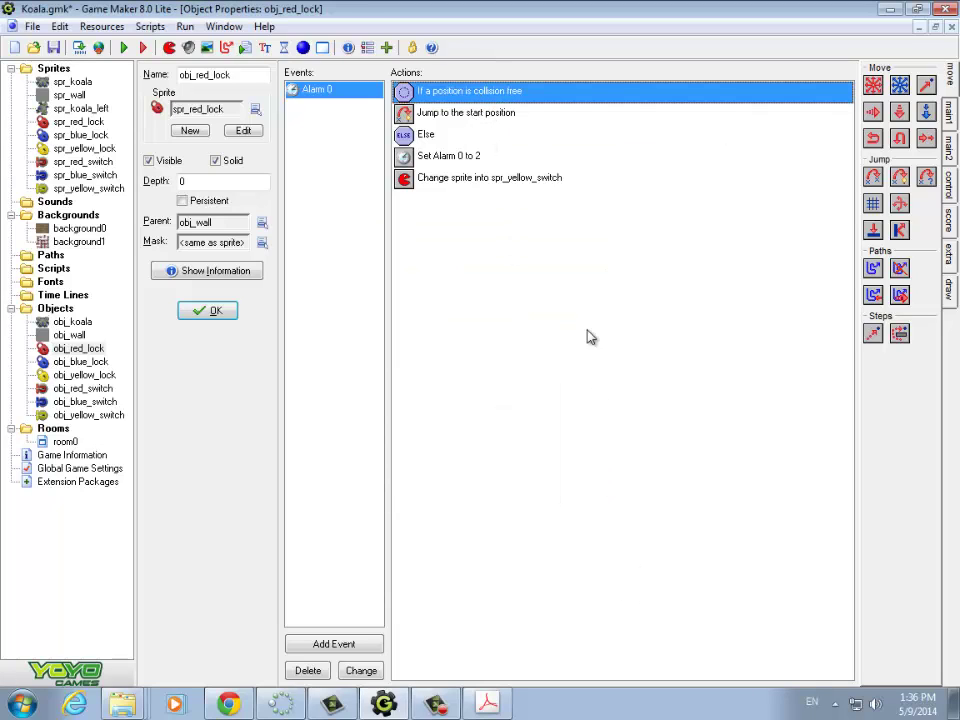
left_click(466, 114)
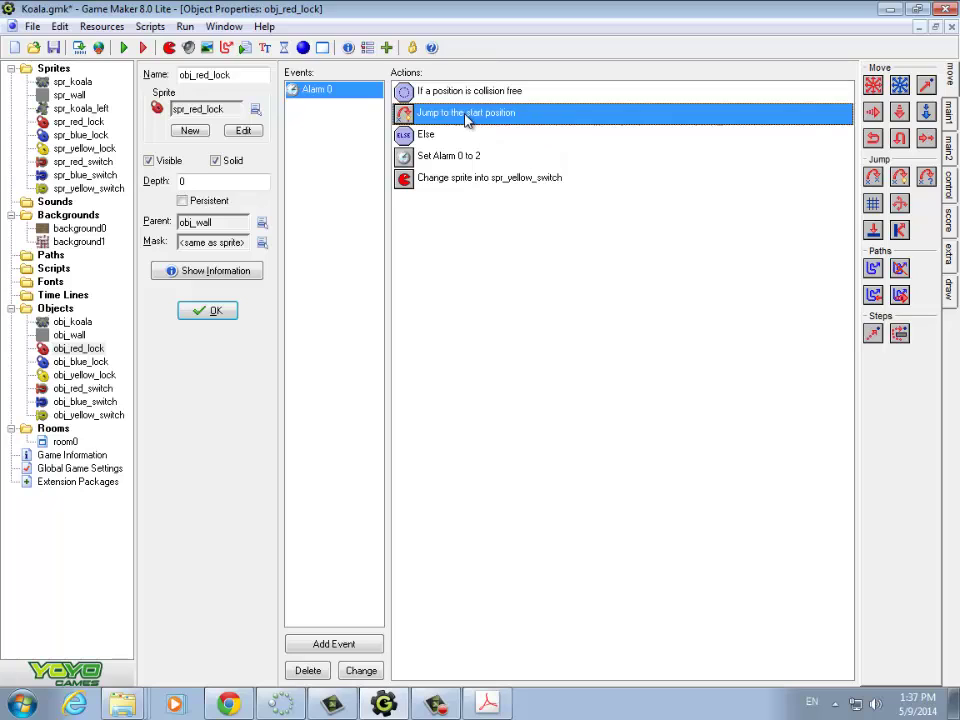
double_click(466, 116)
left_click(589, 490)
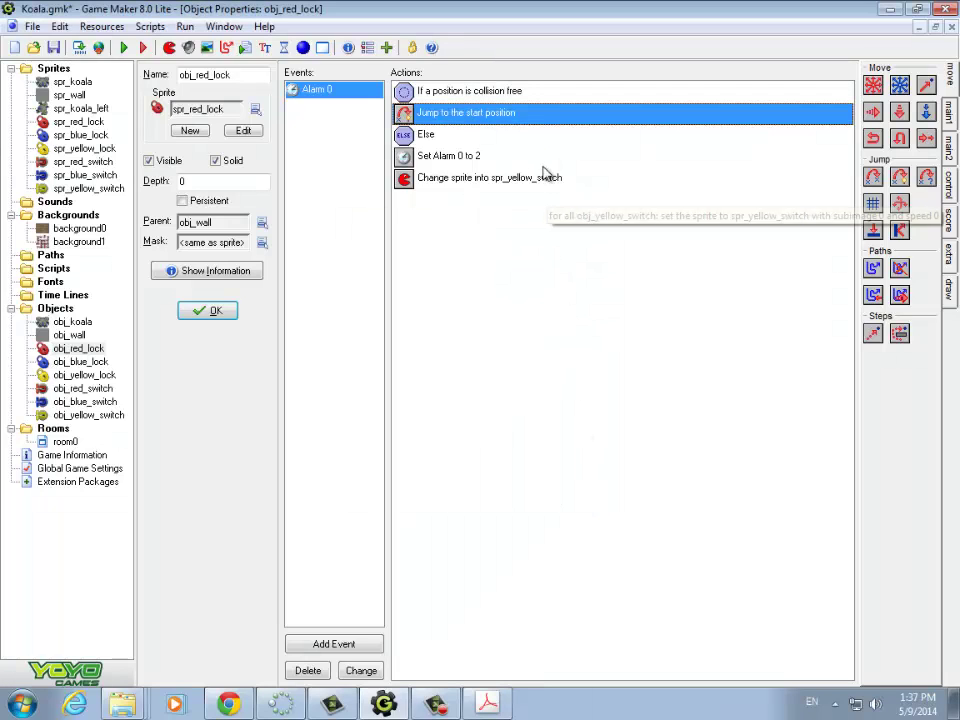
Step: Change the pasted Change Sprite action in obj_red_lock to apply to obj_red_switch and use spr_red_switch, keeping the Set Alarm action as is
left_click(457, 163)
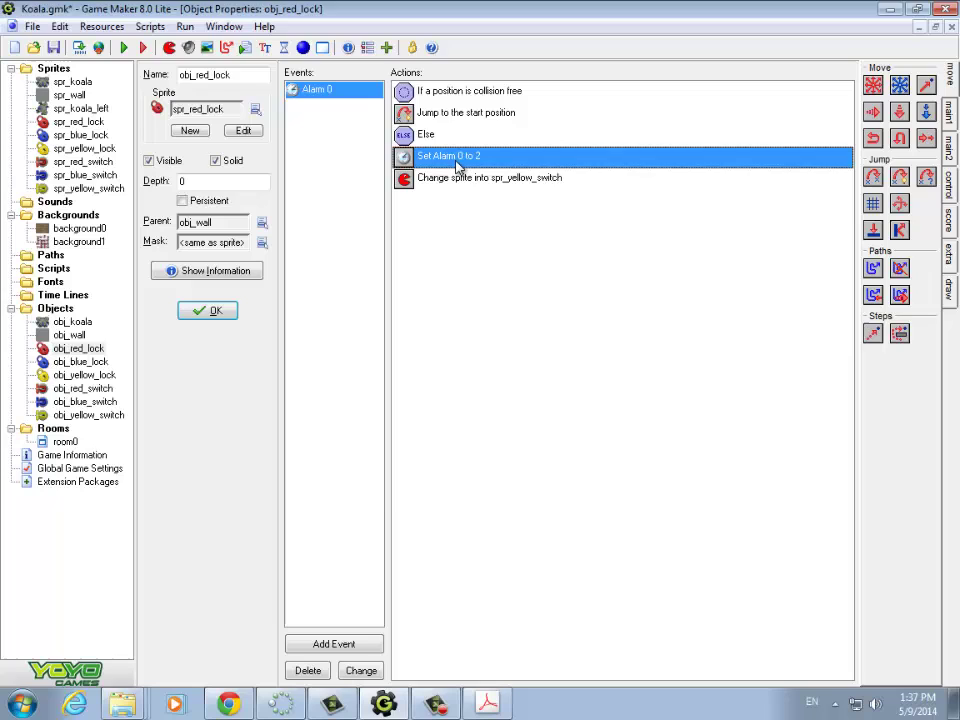
double_click(457, 163)
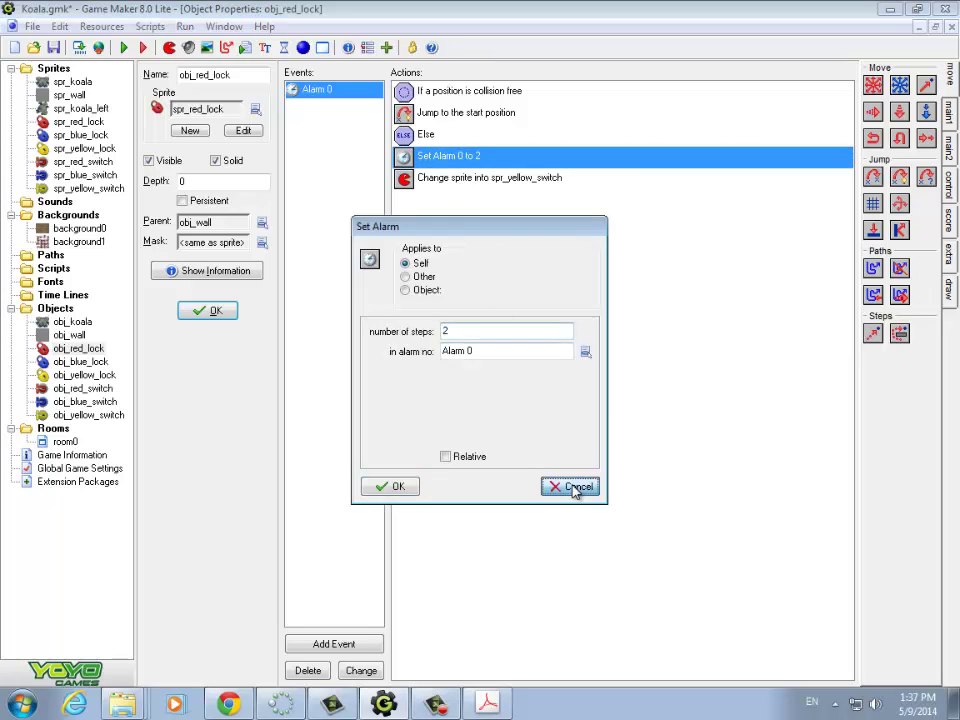
left_click(575, 488)
double_click(484, 179)
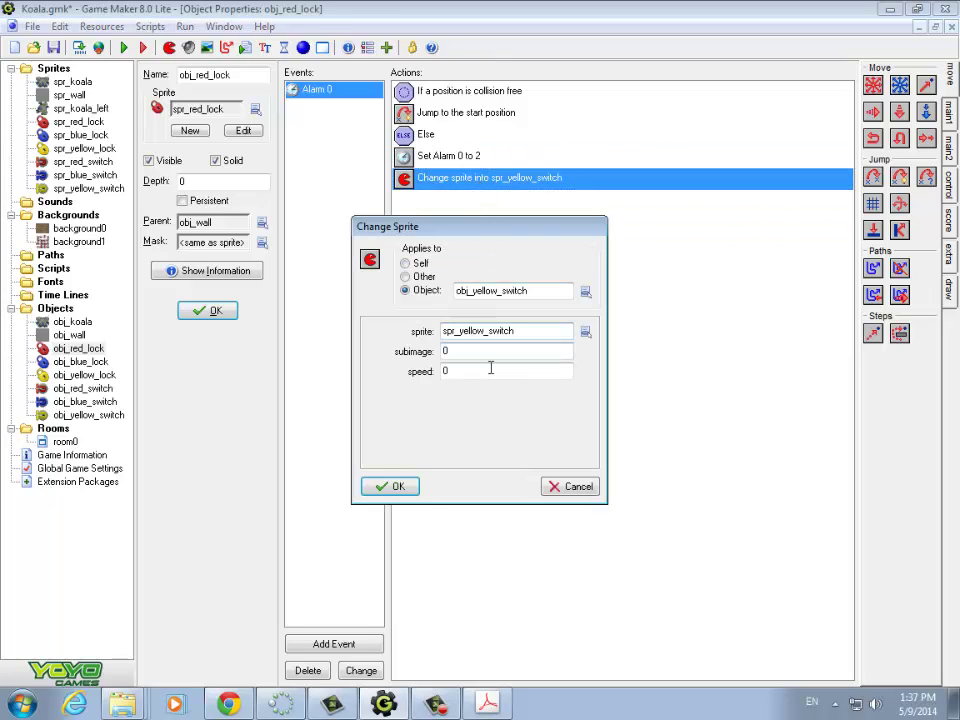
left_click(585, 292)
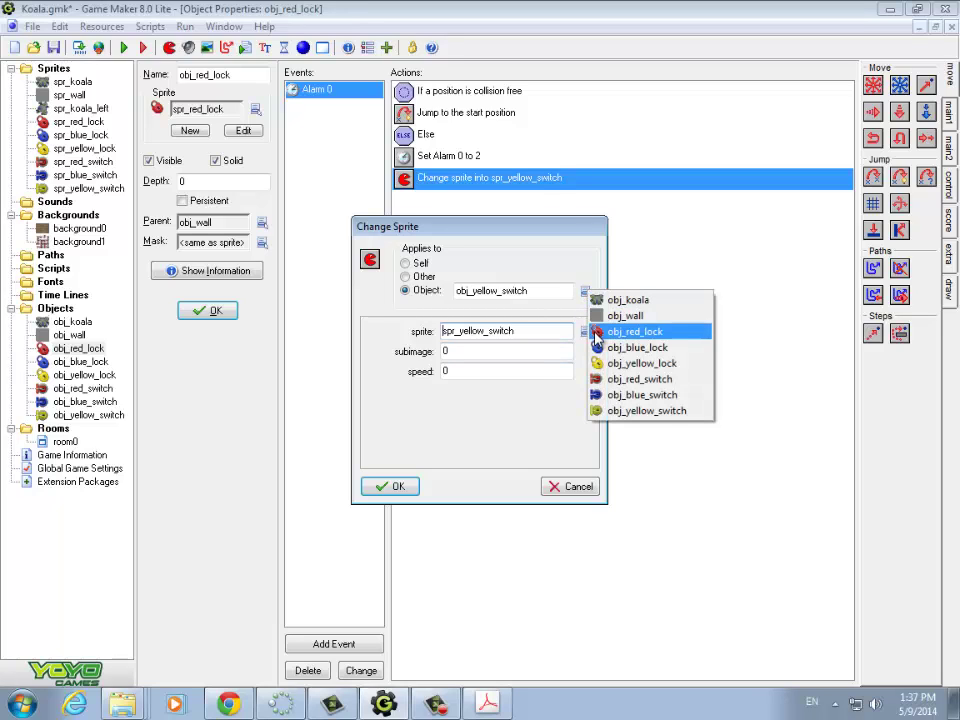
left_click(602, 384)
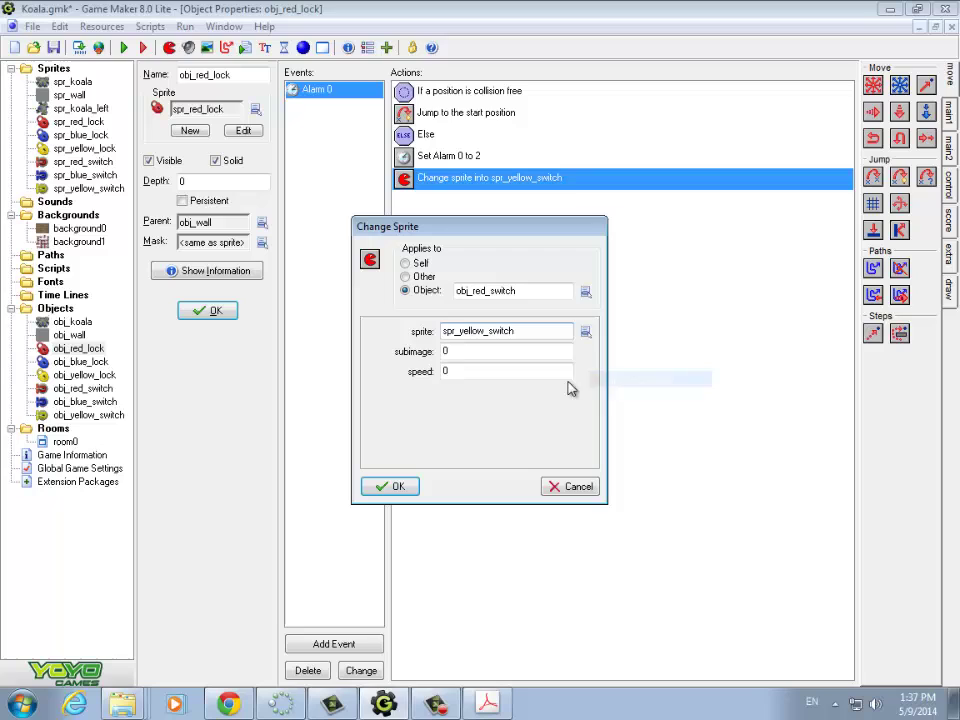
left_click(585, 332)
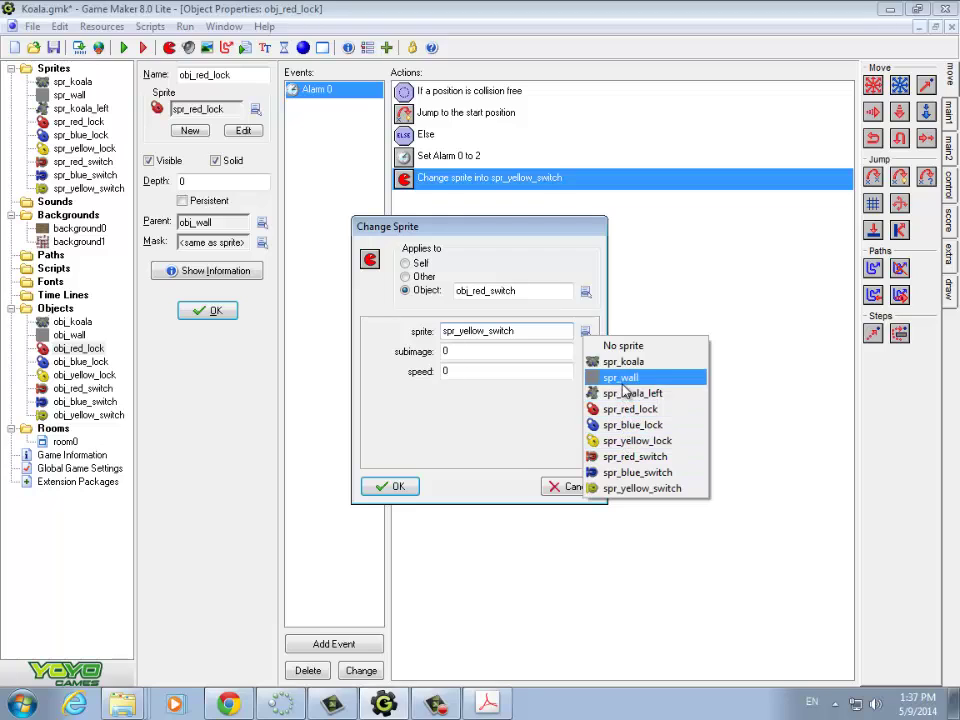
left_click(630, 456)
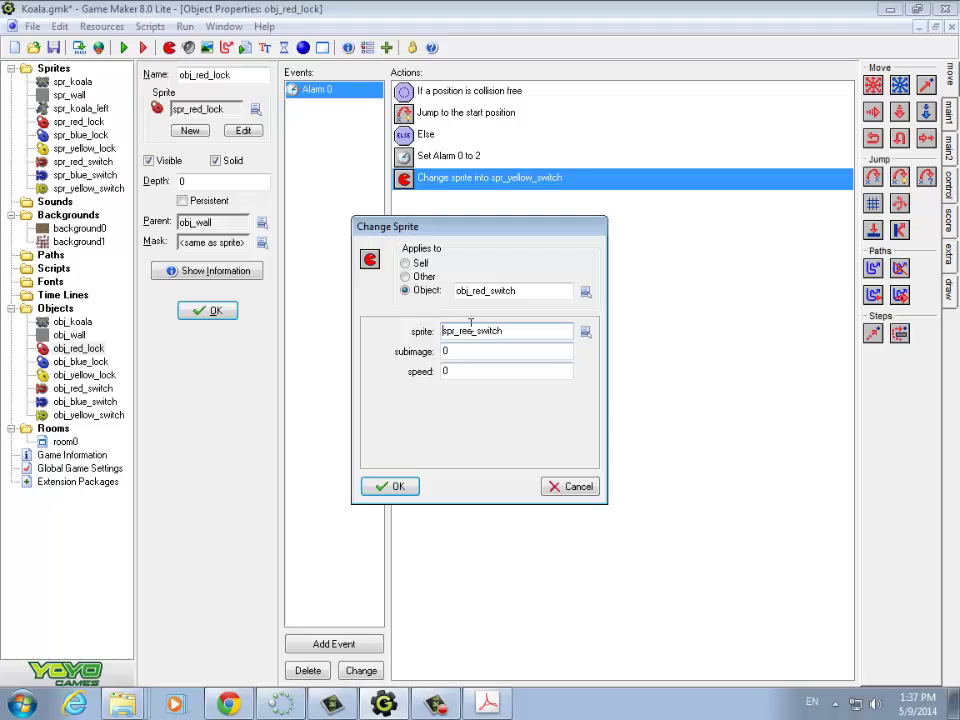
left_click(449, 372)
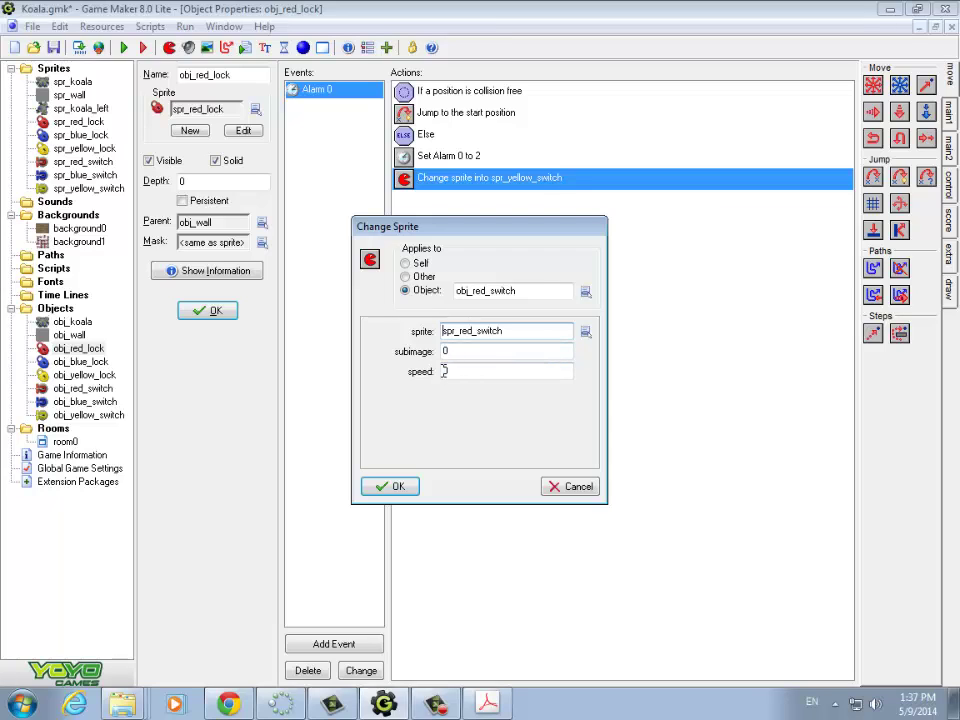
left_click(390, 487)
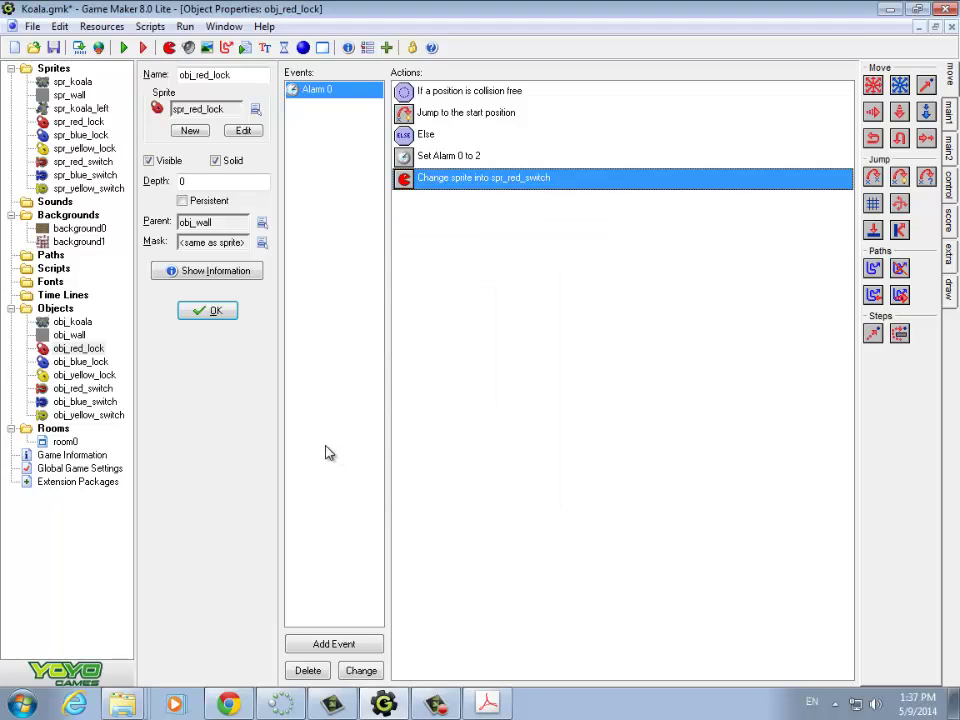
Step: Check the koala collision actions of obj_yellow_switch for reference and add a Create event to obj_red_switch
double_click(82, 375)
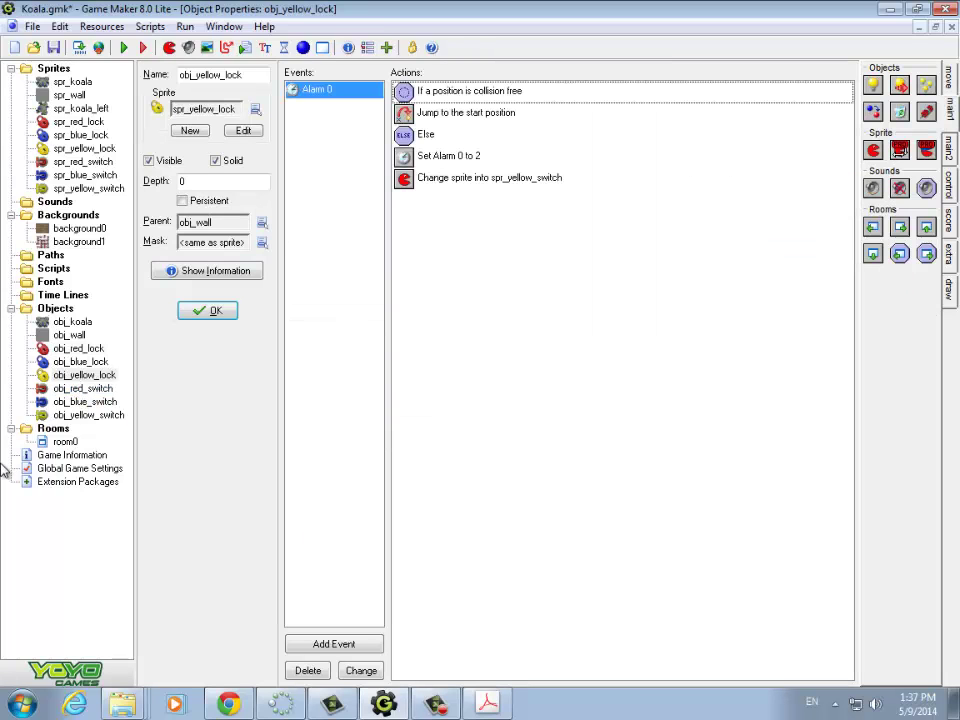
double_click(80, 416)
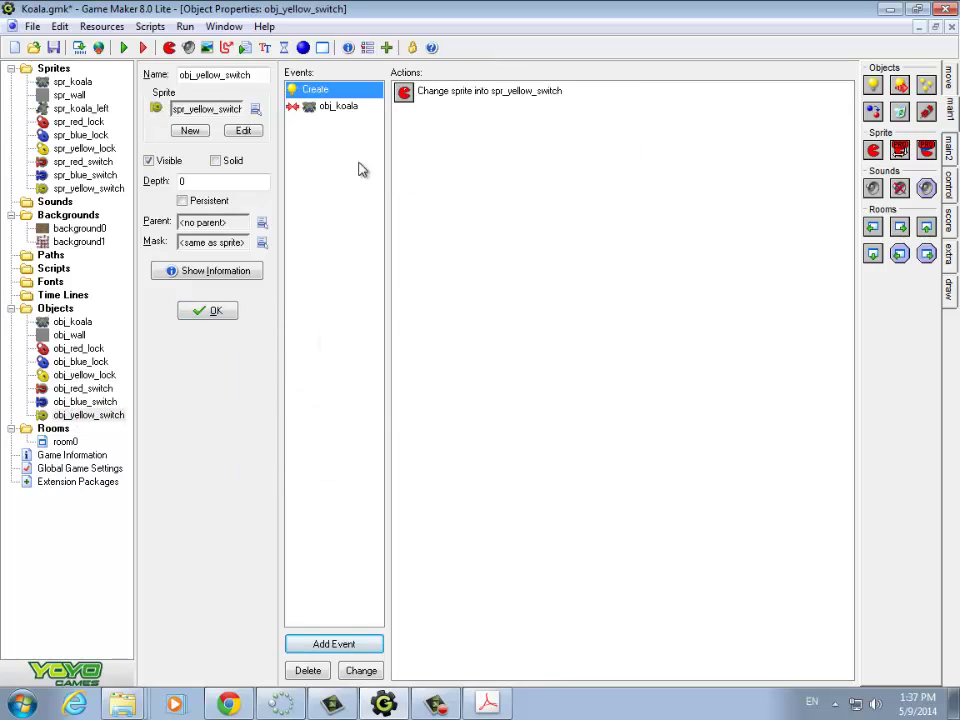
left_click(334, 108)
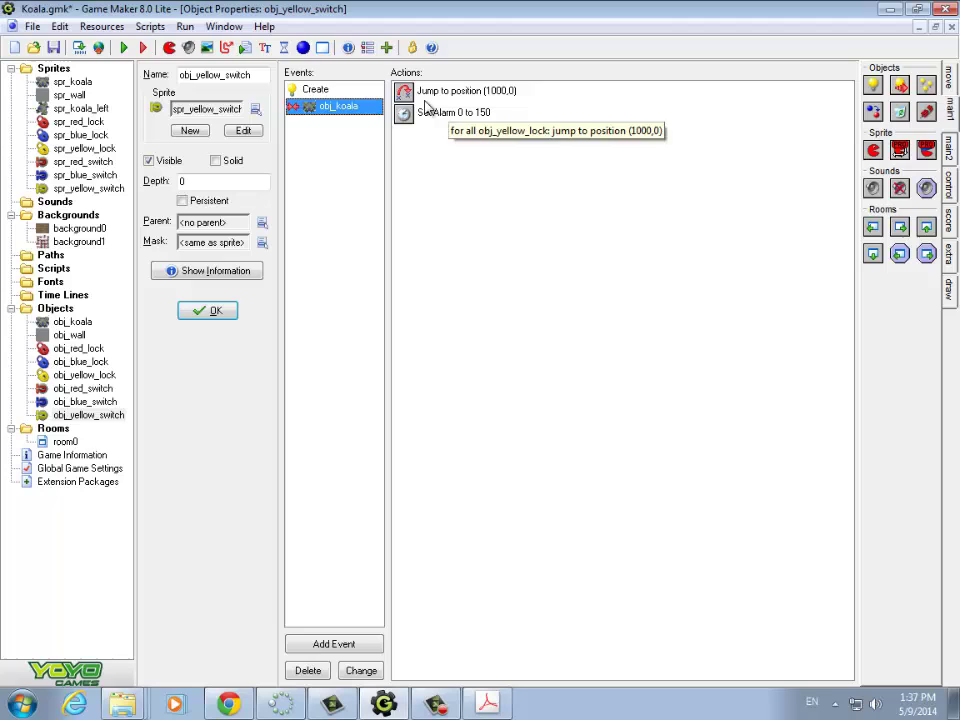
double_click(78, 388)
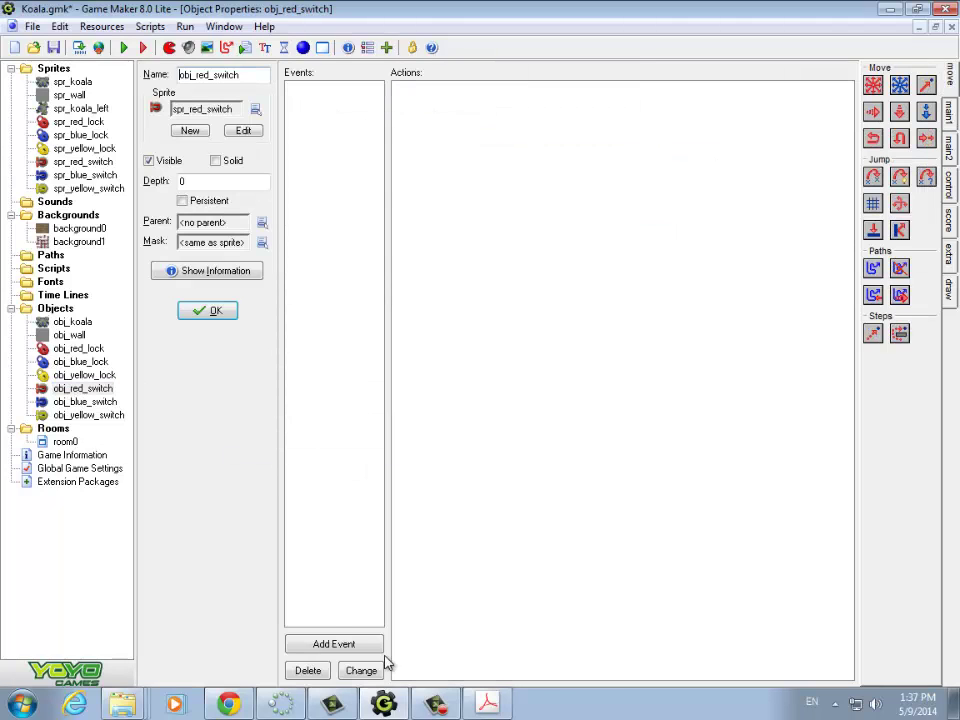
left_click(336, 644)
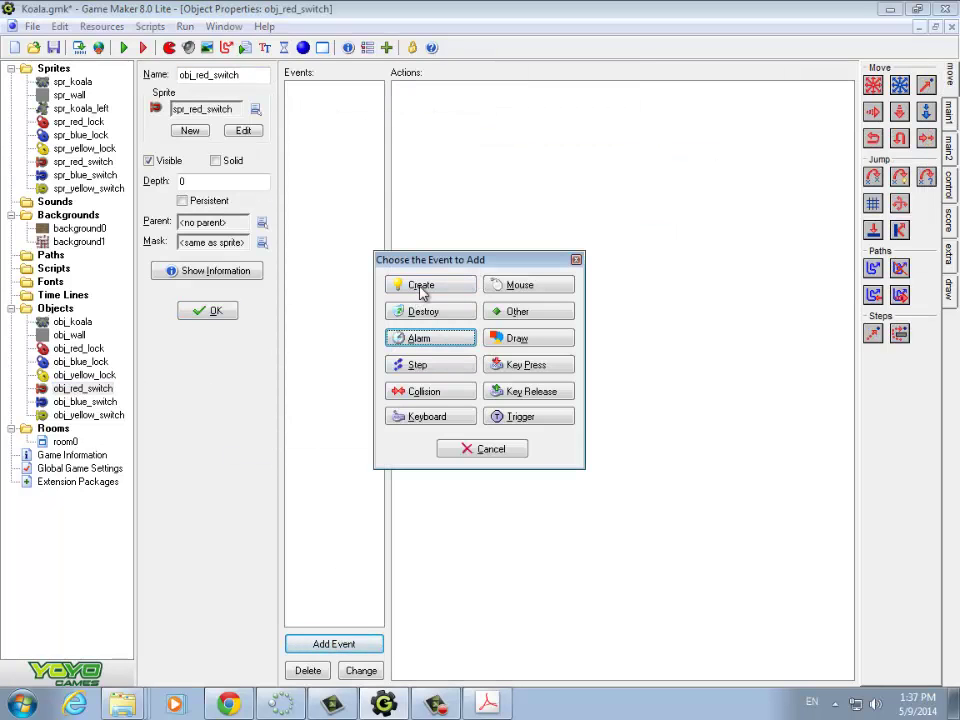
left_click(420, 290)
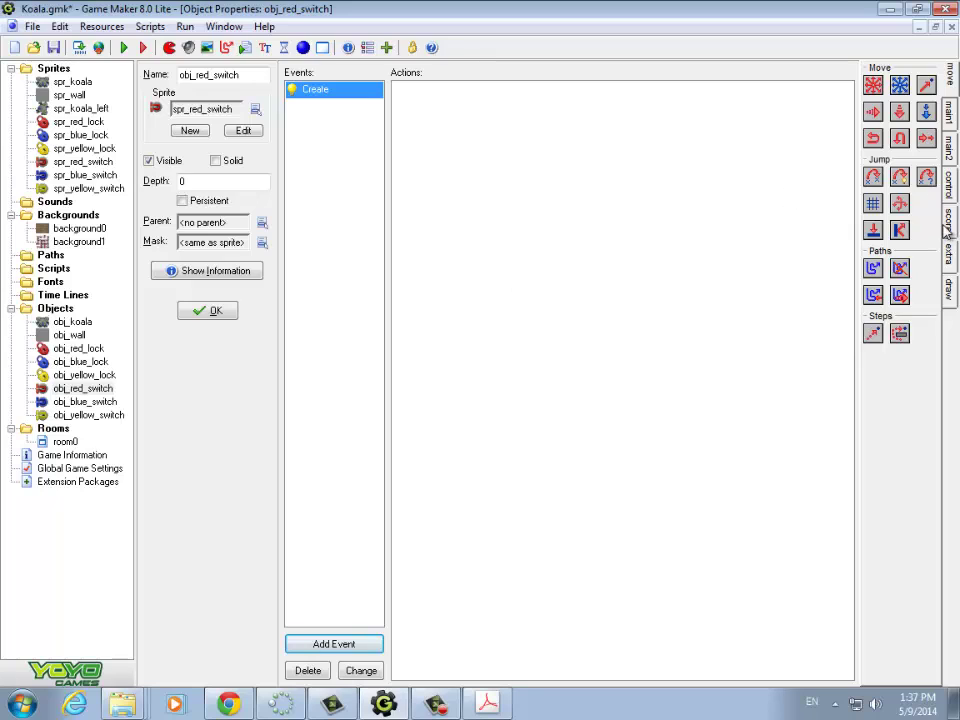
Step: Add a Change Sprite action to the Create event of obj_red_switch with spr_red_switch, subimage 0 and speed 0
left_click(944, 148)
left_click(947, 108)
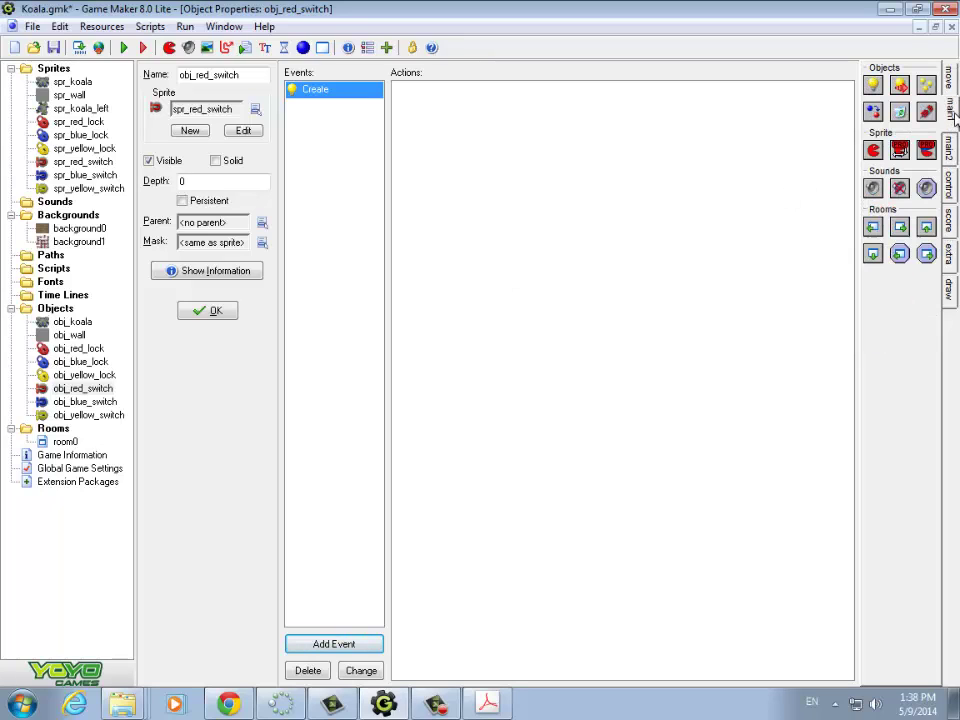
left_click_drag(900, 149, 545, 150)
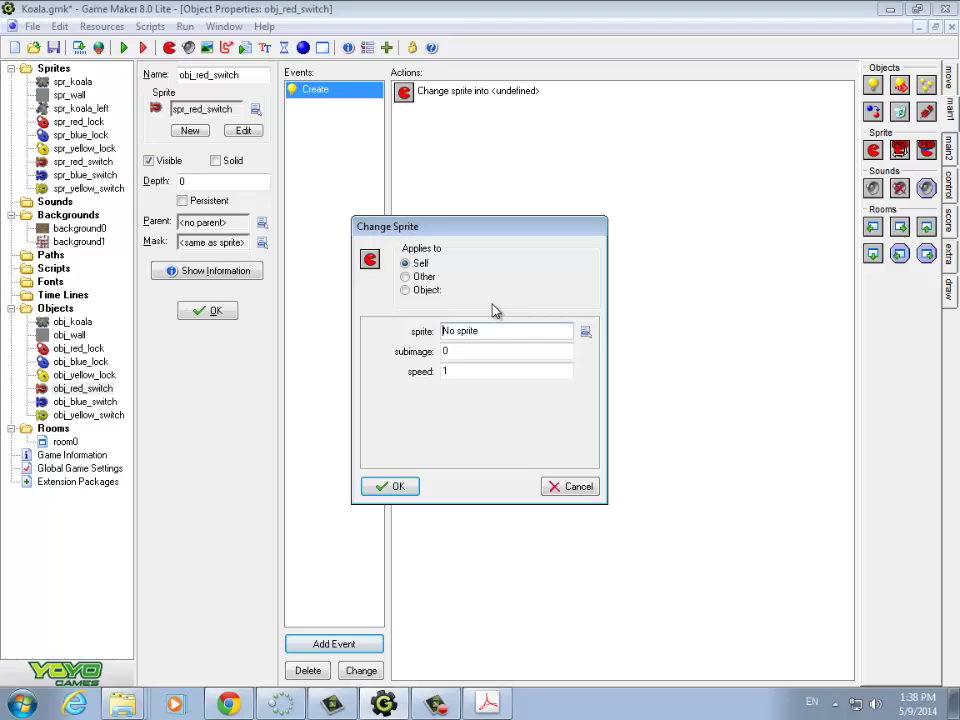
left_click(594, 332)
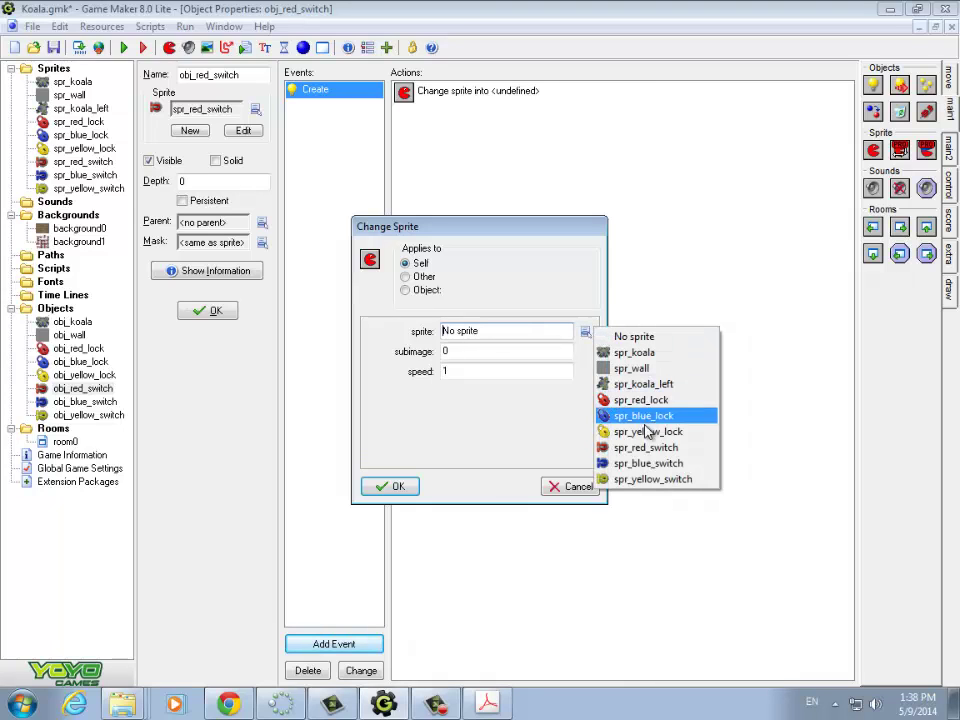
left_click(650, 451)
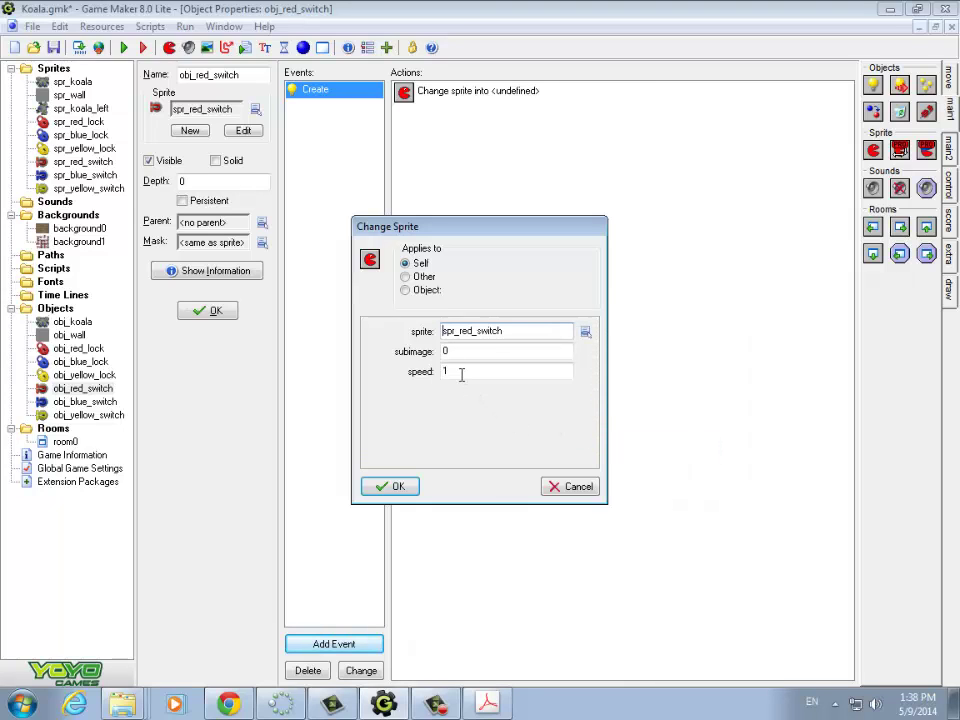
key("BackSpace")
type("0")
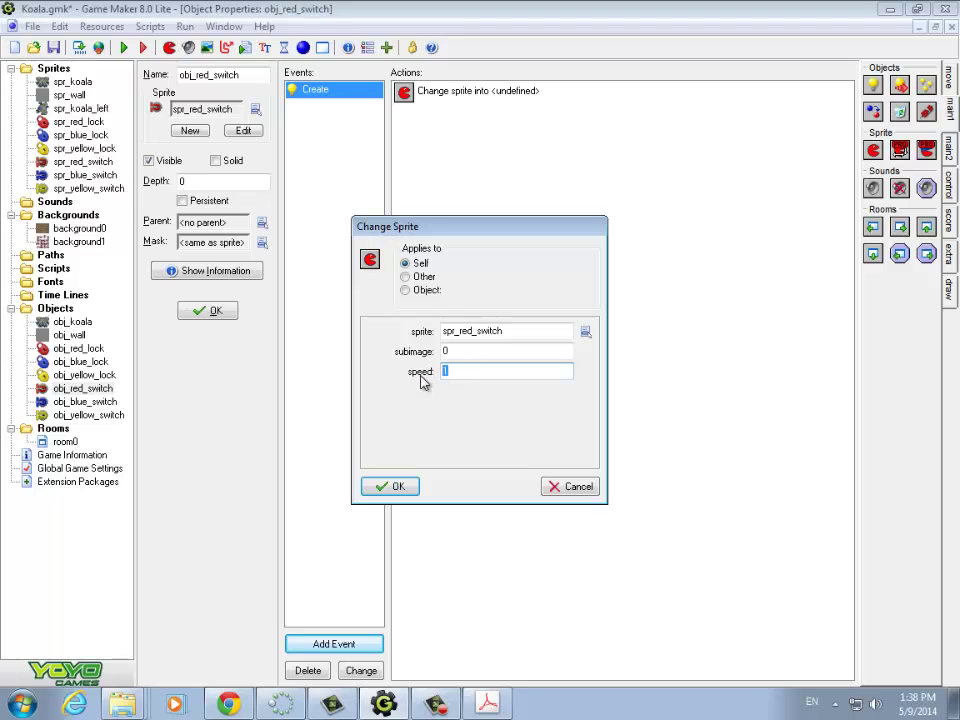
left_click(393, 487)
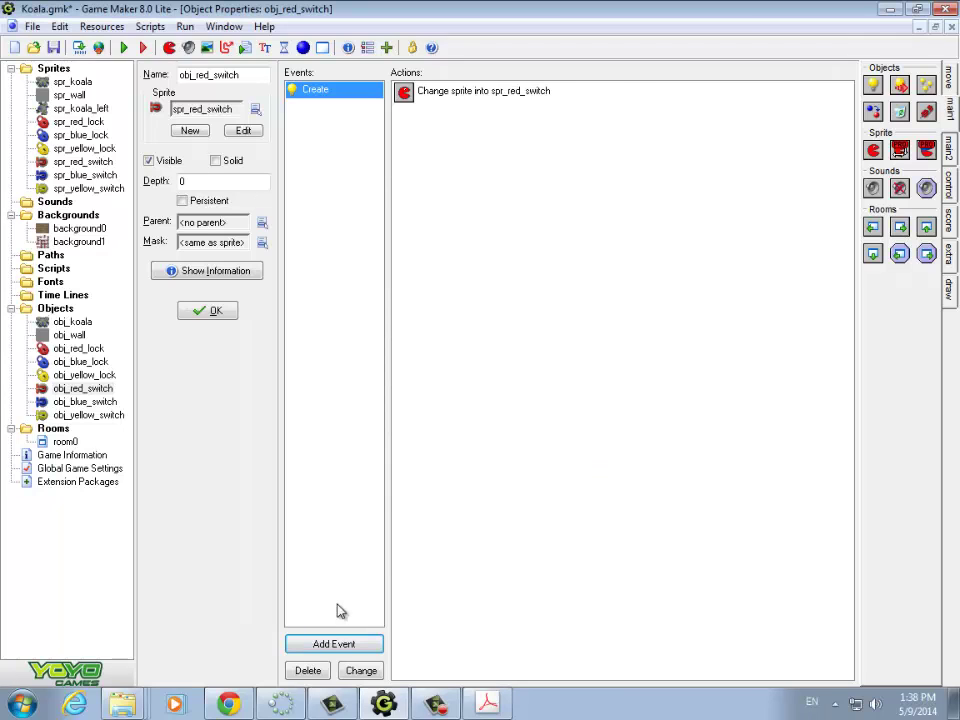
Step: Add a collision event with obj_koala to obj_red_switch
left_click(340, 642)
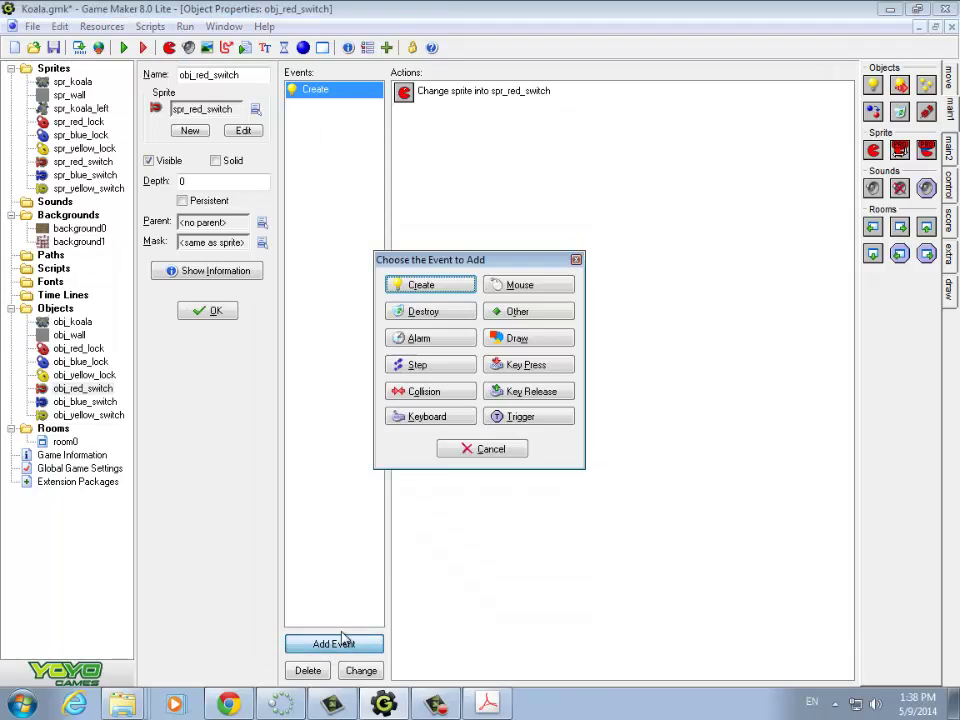
left_click(433, 393)
left_click(473, 406)
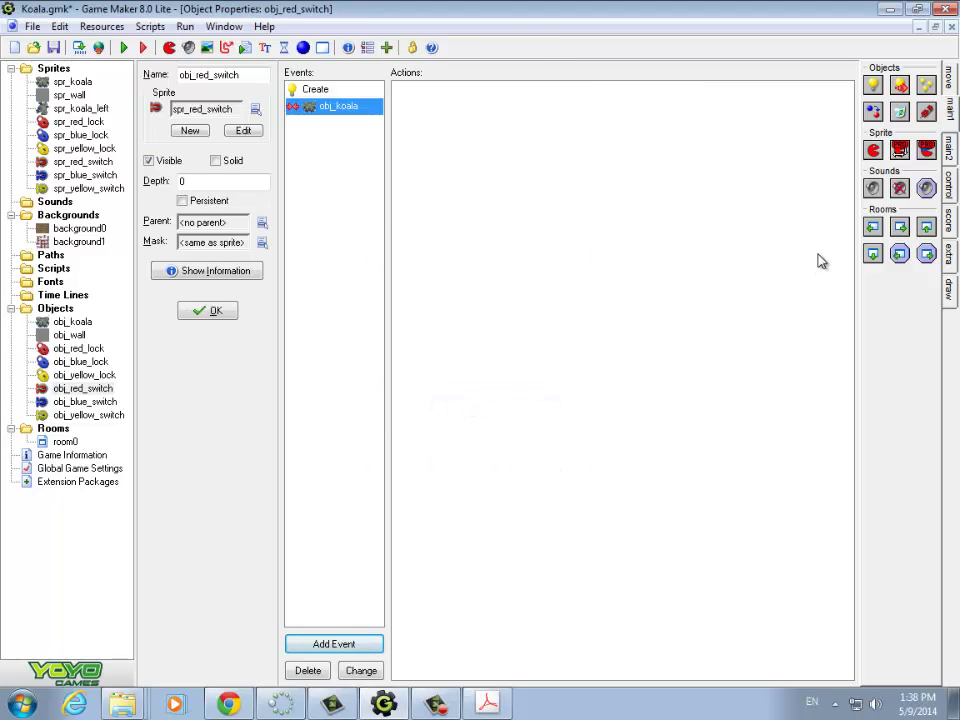
Step: Following obj_yellow_switch, add a Jump to Position action with x 1000 and y 0 to the koala collision event of obj_red_switch
double_click(84, 375)
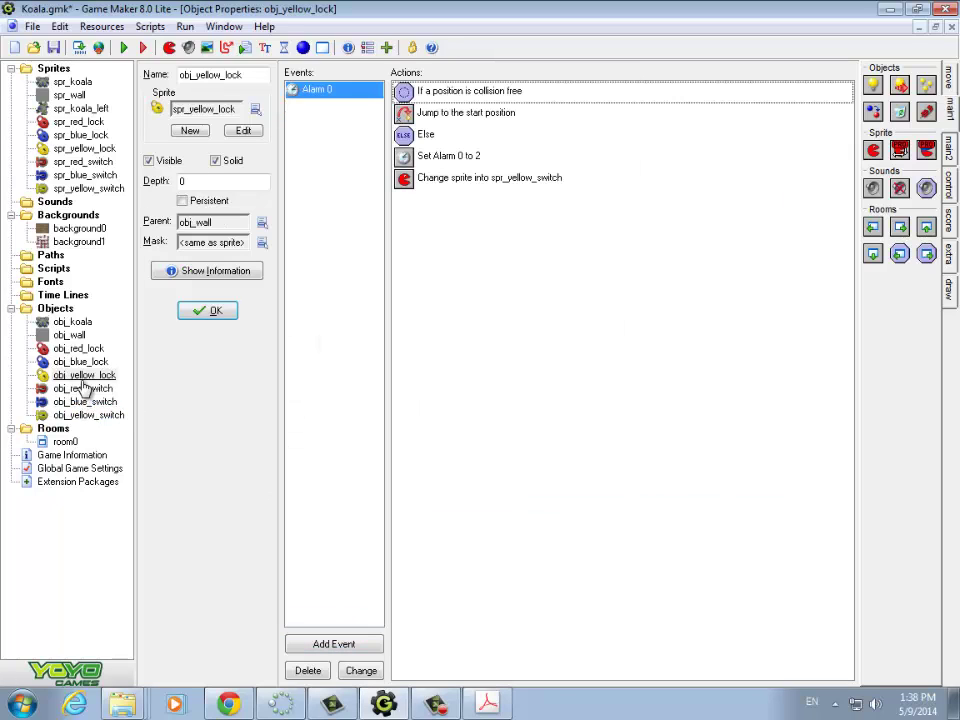
double_click(75, 415)
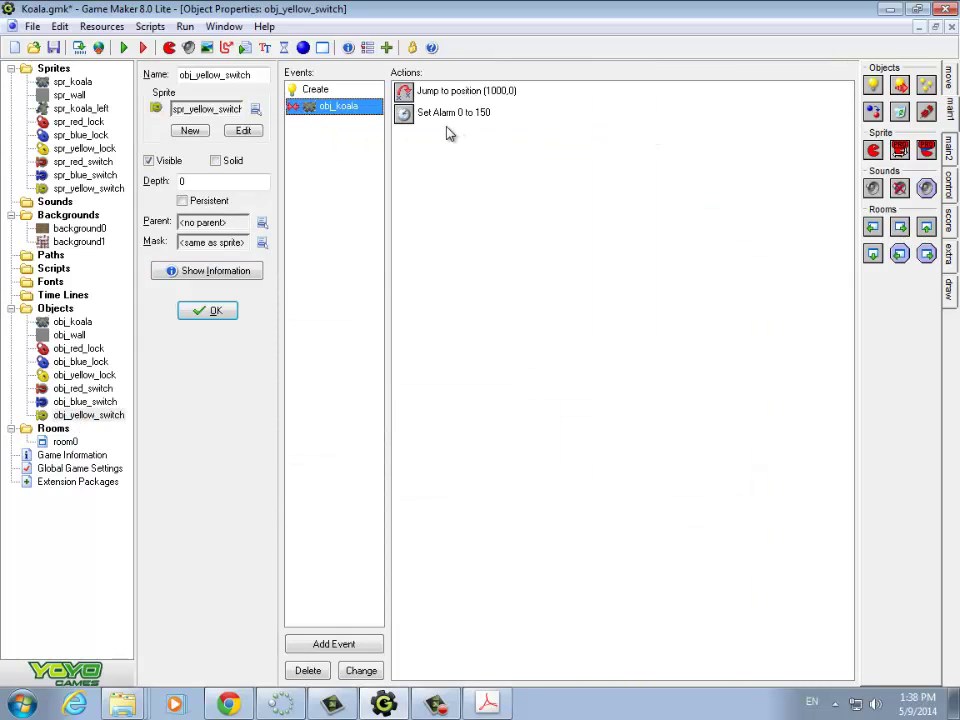
mouse_move(478, 125)
double_click(80, 389)
left_click_drag(875, 178, 486, 120)
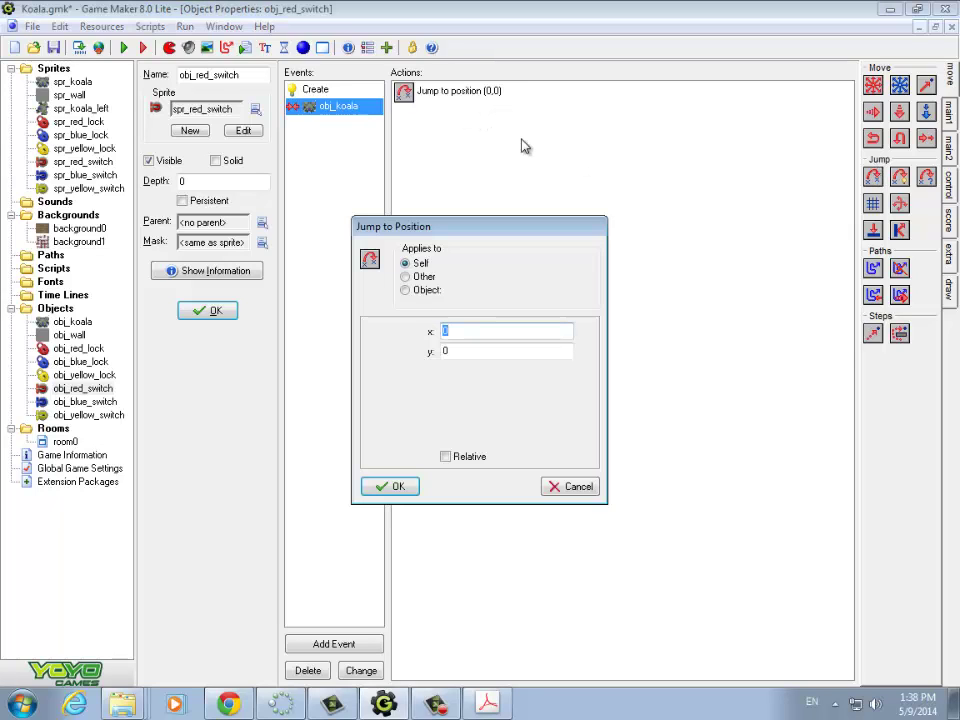
type("1000")
left_click(412, 488)
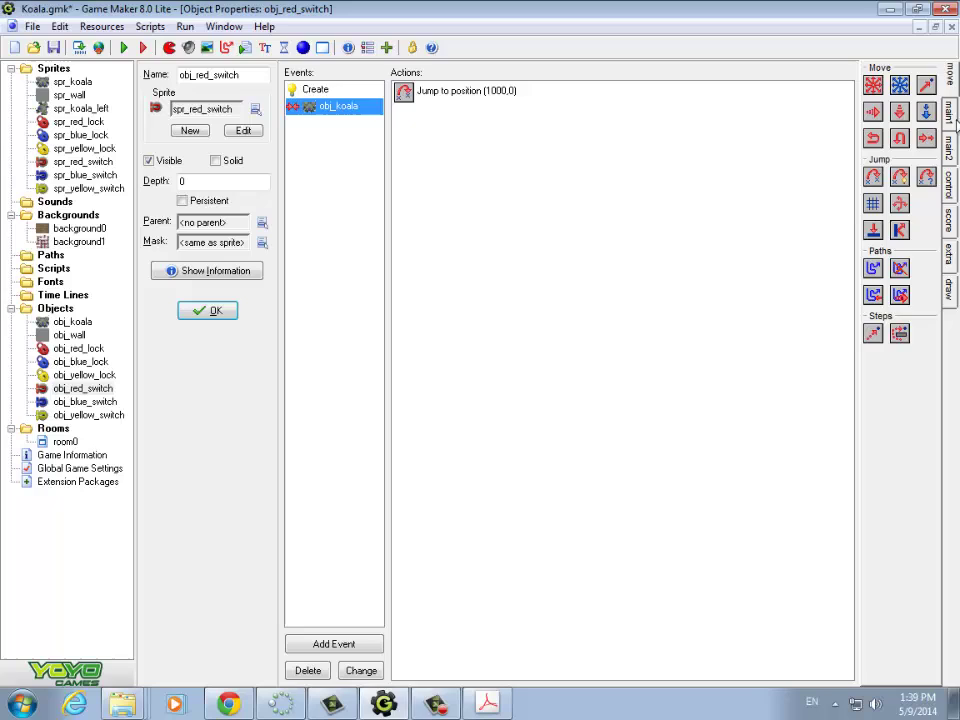
Step: Add a Set Alarm action to obj_red_switch's koala collision event, applying to obj_red_lock with 2 steps in Alarm 0
left_click(949, 112)
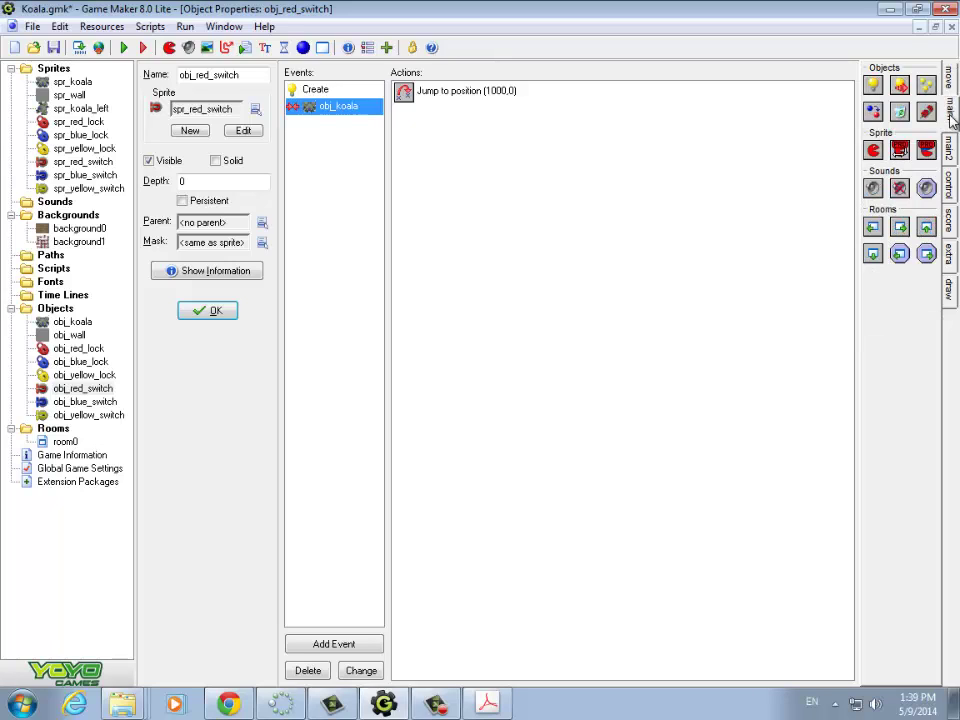
left_click(949, 146)
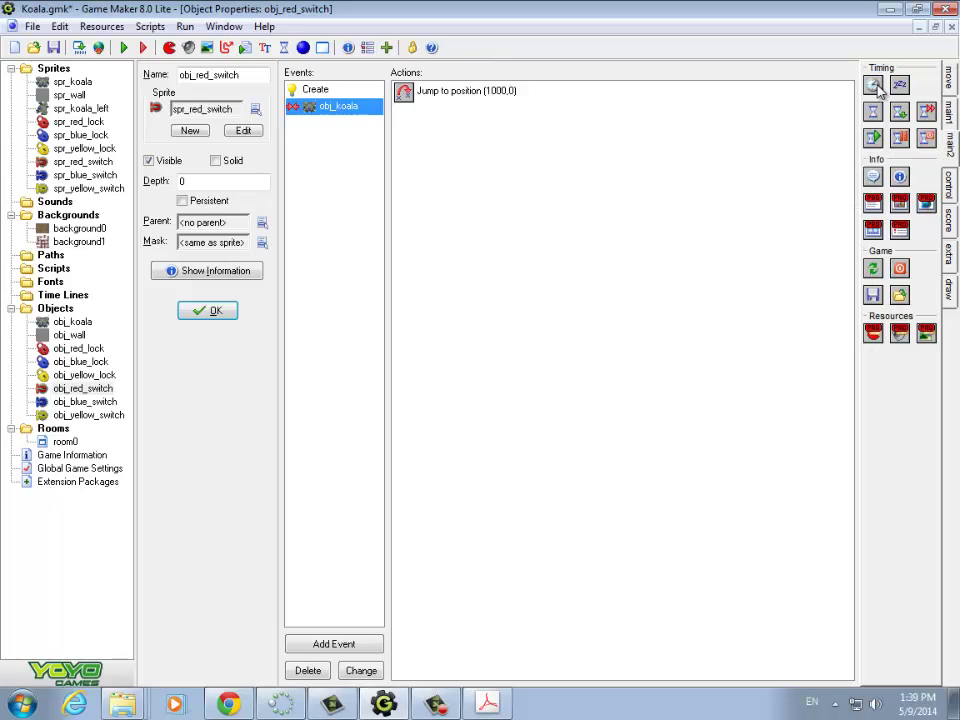
left_click_drag(878, 88, 446, 143)
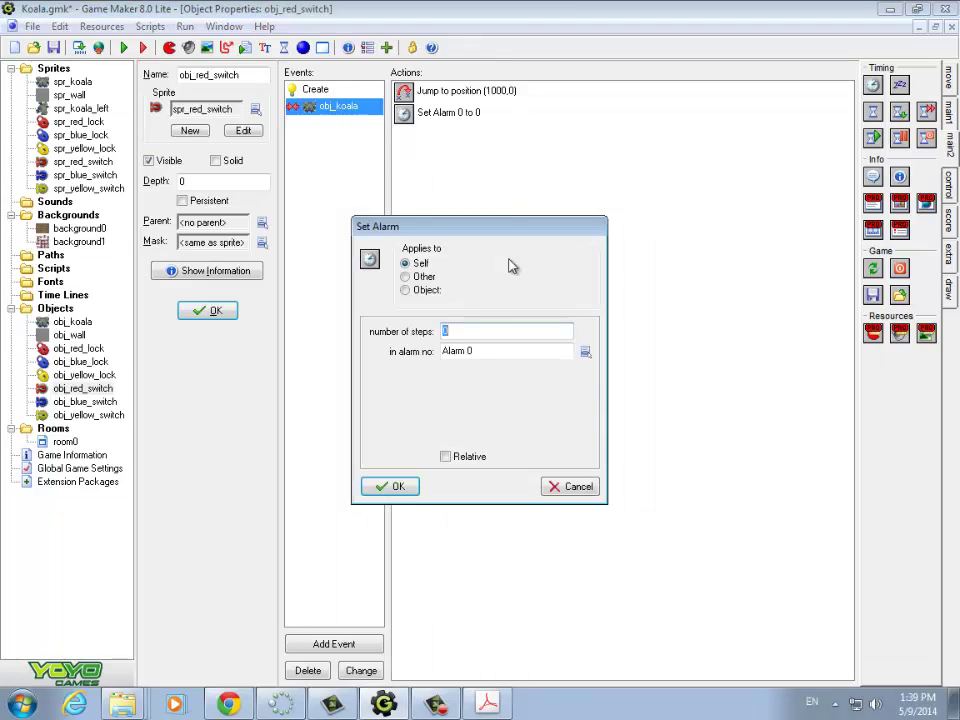
left_click(406, 291)
left_click(586, 291)
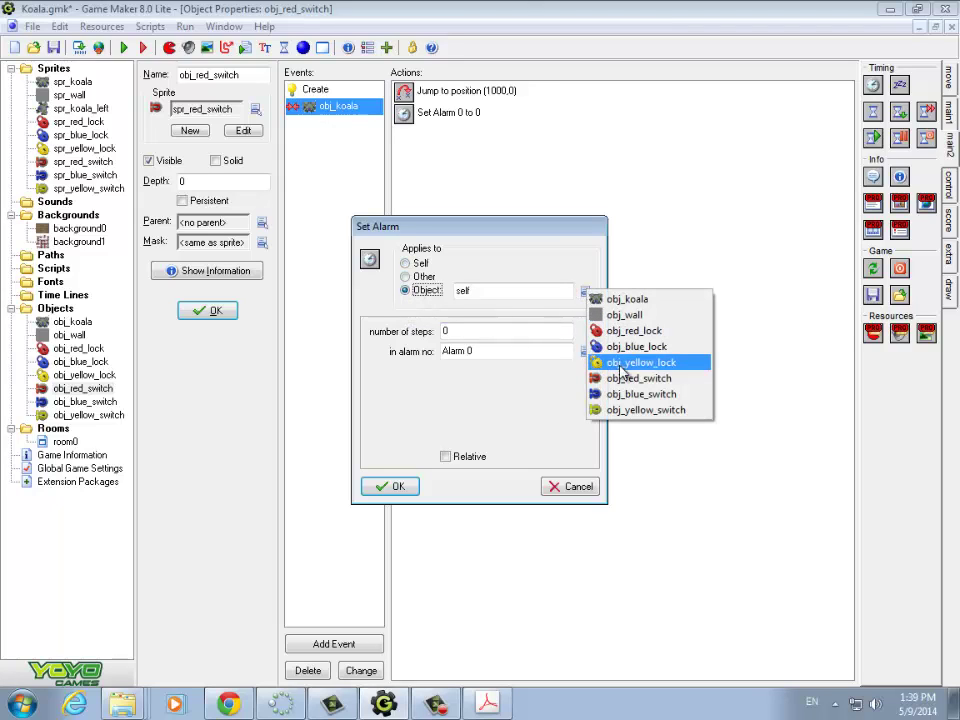
left_click(640, 331)
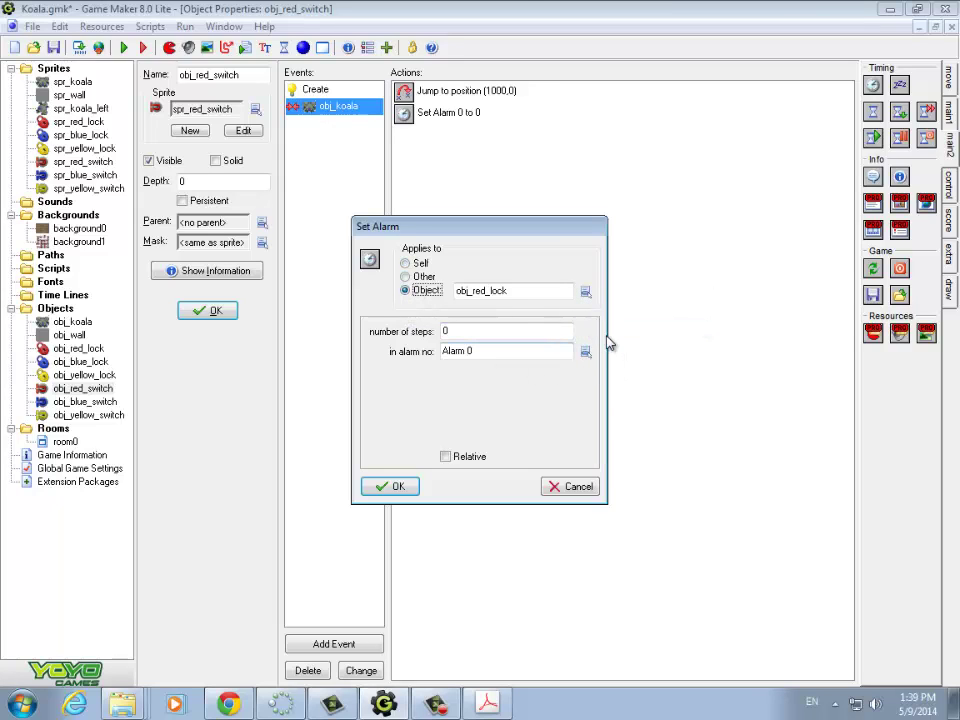
double_click(430, 334)
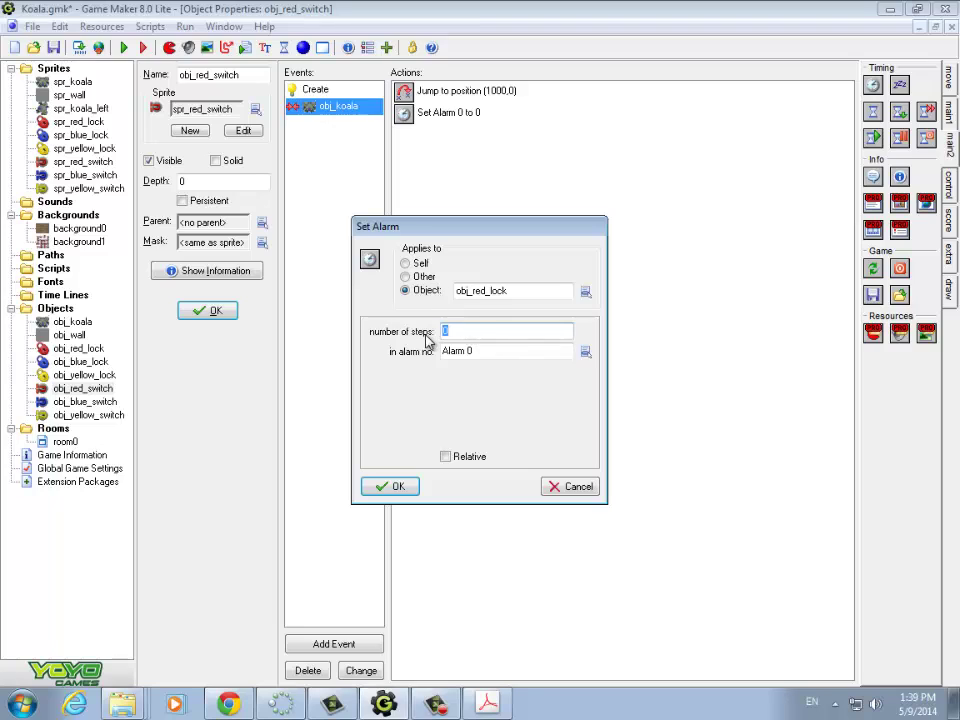
type("2")
left_click(388, 487)
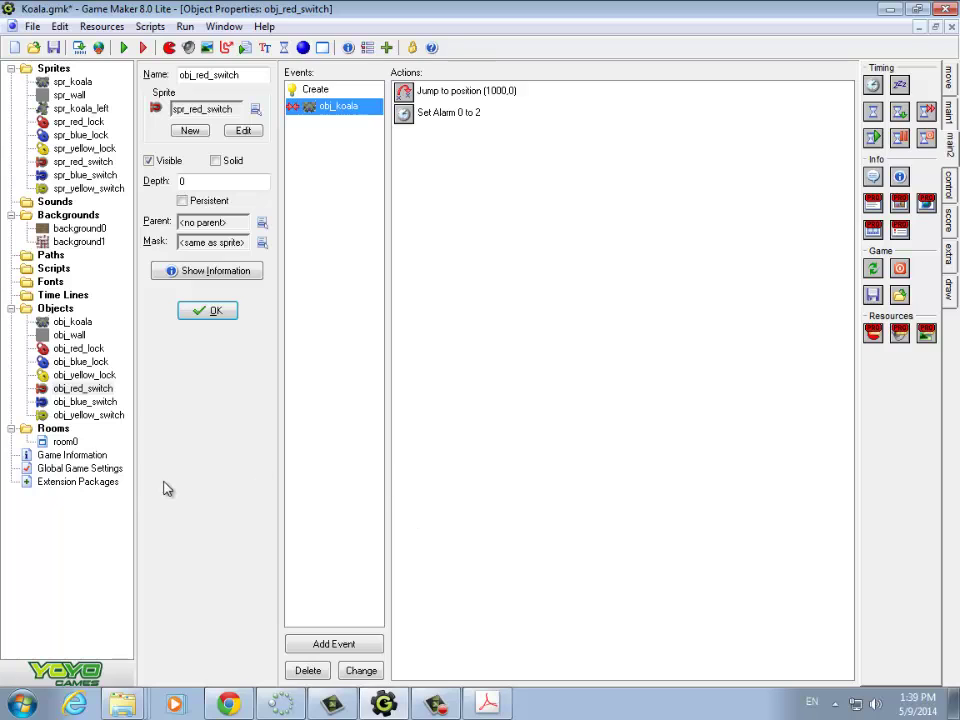
Step: In room0's bottom corridor, place an obj_red_lock directly left of the rightmost koala and an obj_red_switch two cells left of the middle koala
double_click(66, 443)
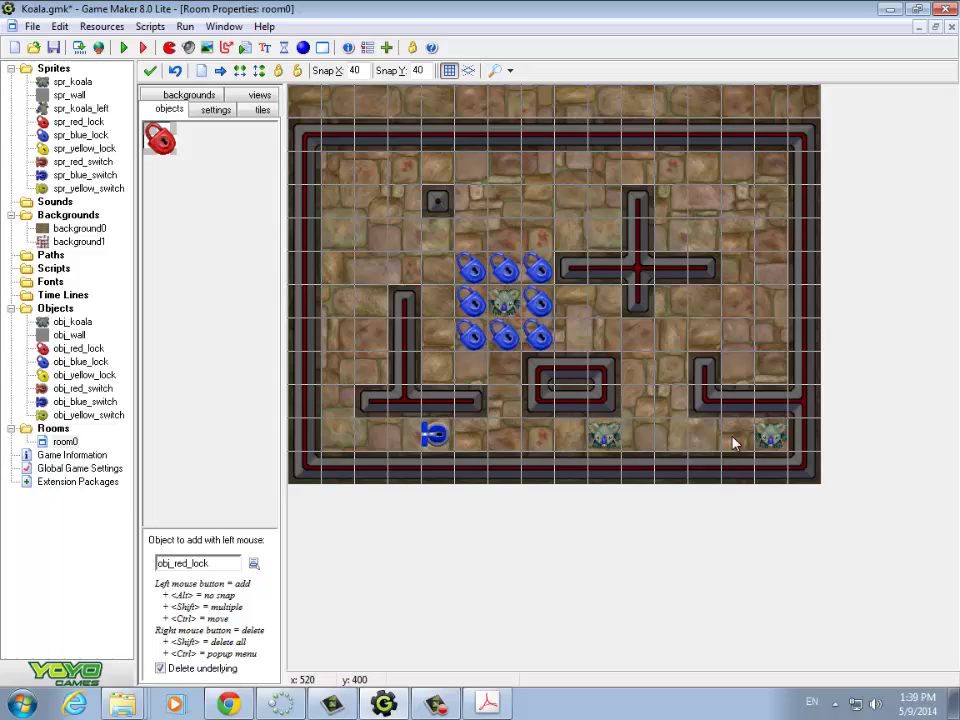
left_click(733, 443)
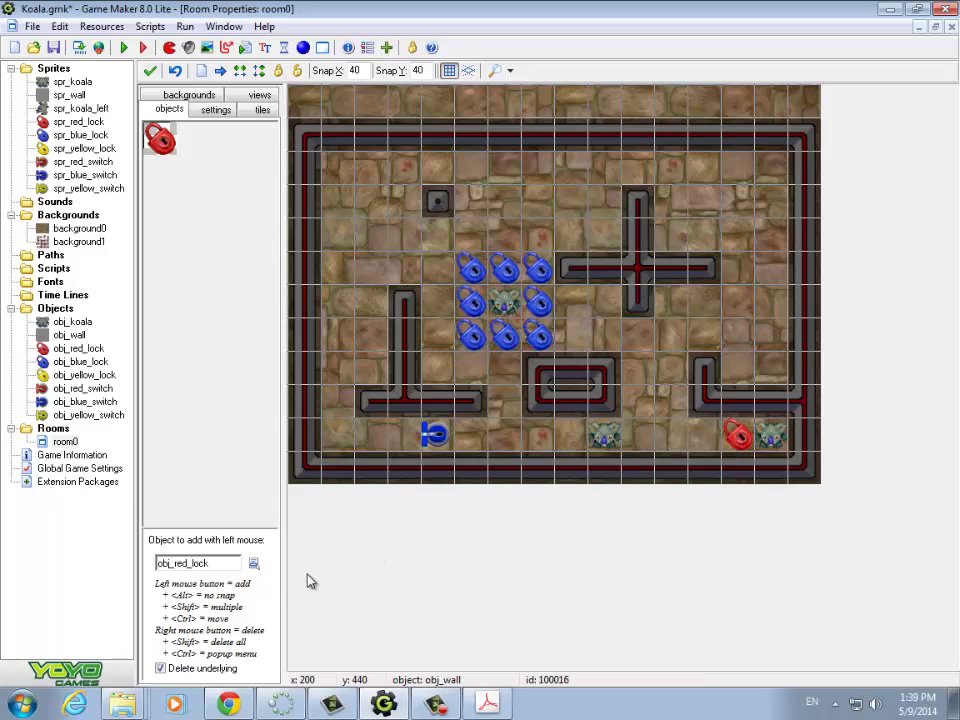
left_click(254, 563)
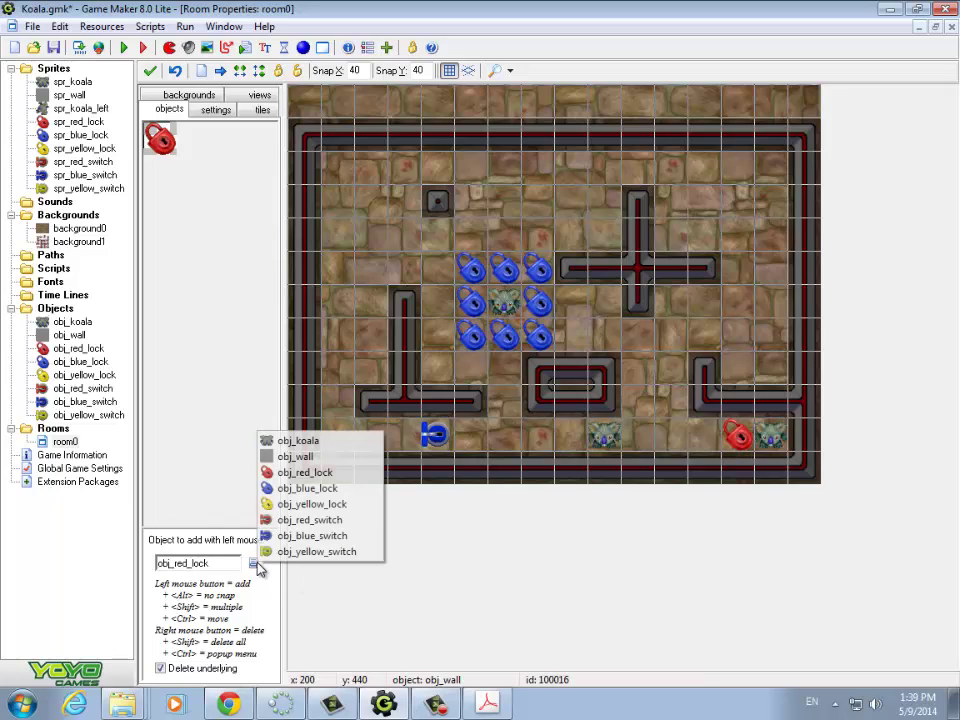
left_click(305, 519)
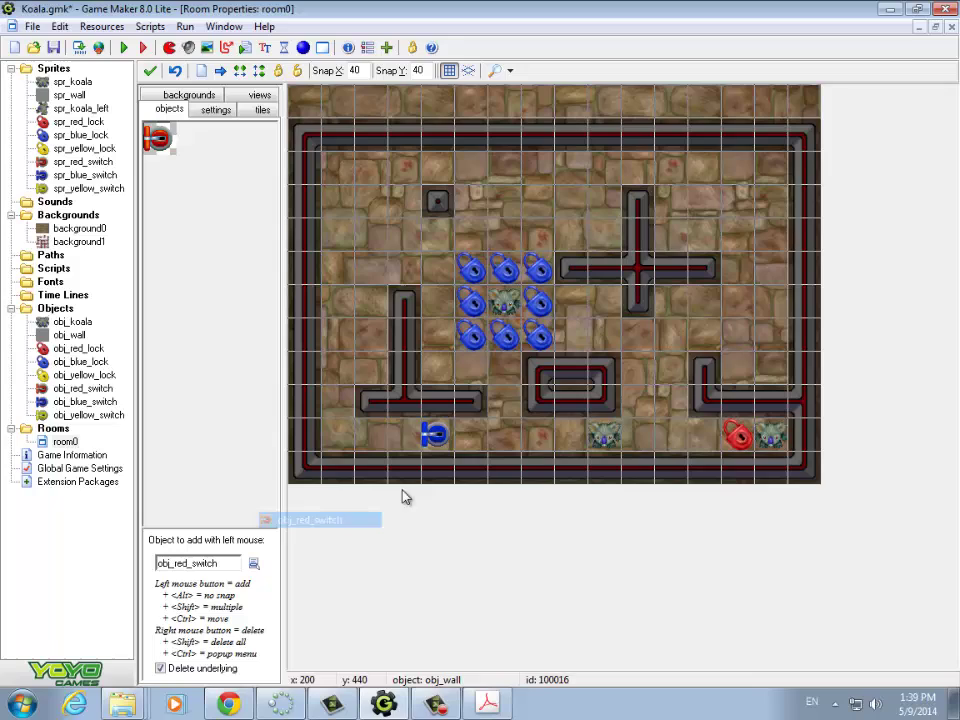
left_click(566, 443)
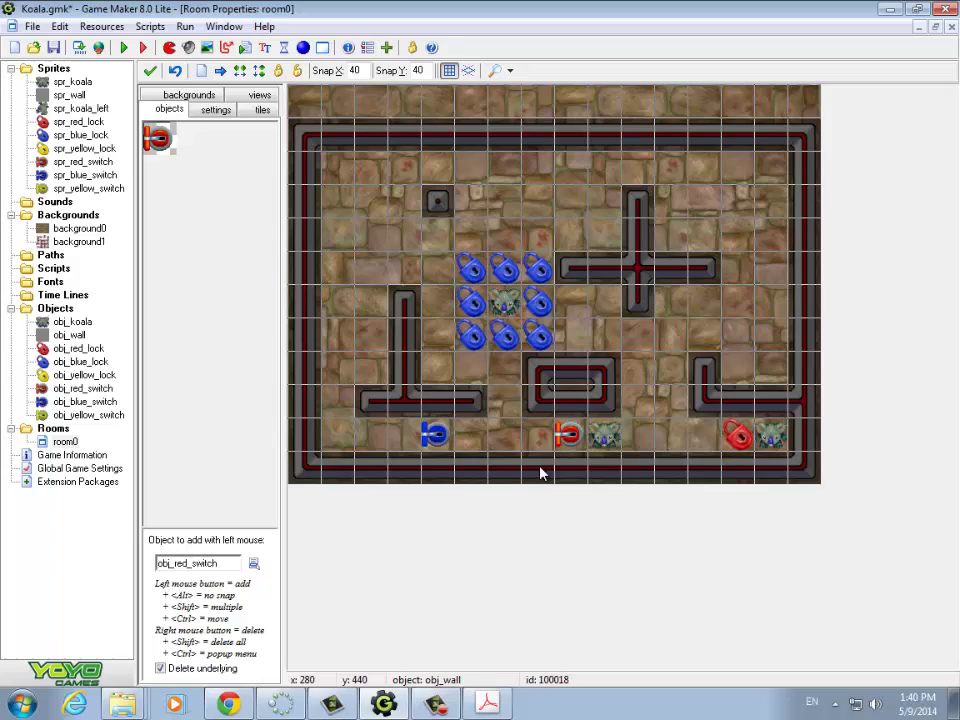
right_click(562, 435)
left_click(536, 440)
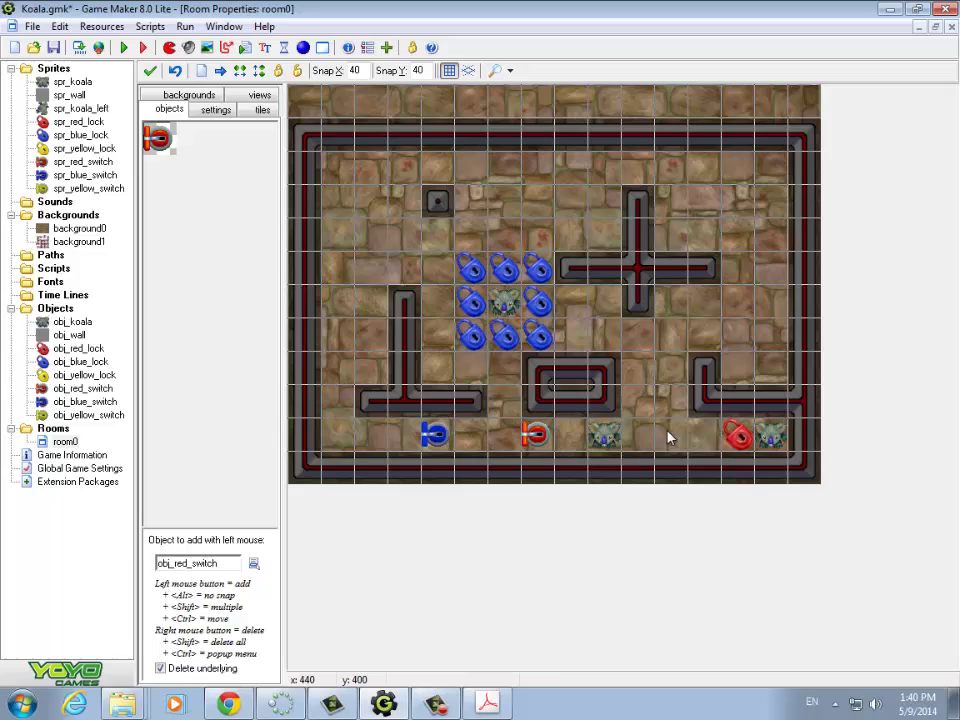
Step: Place a second obj_red_lock in room0's bottom corridor at x 440, y 400, two cells right of the middle koala
left_click(254, 563)
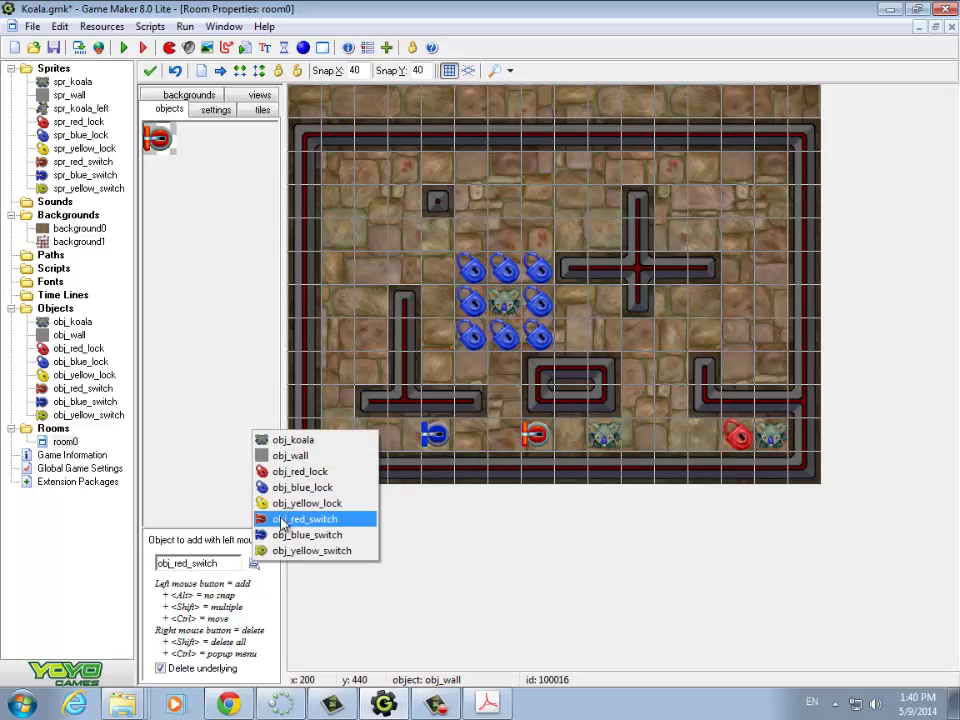
left_click(300, 471)
left_click(671, 436)
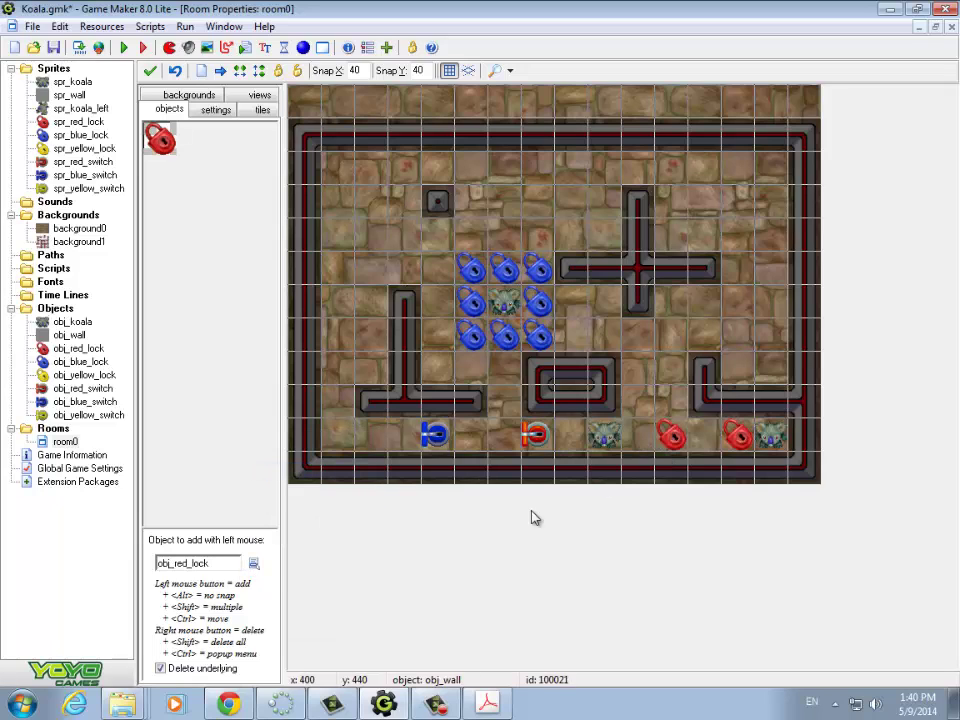
Step: Run the game and move the koalas left across the red and blue switches to test the locks, ending the test run
left_click(123, 47)
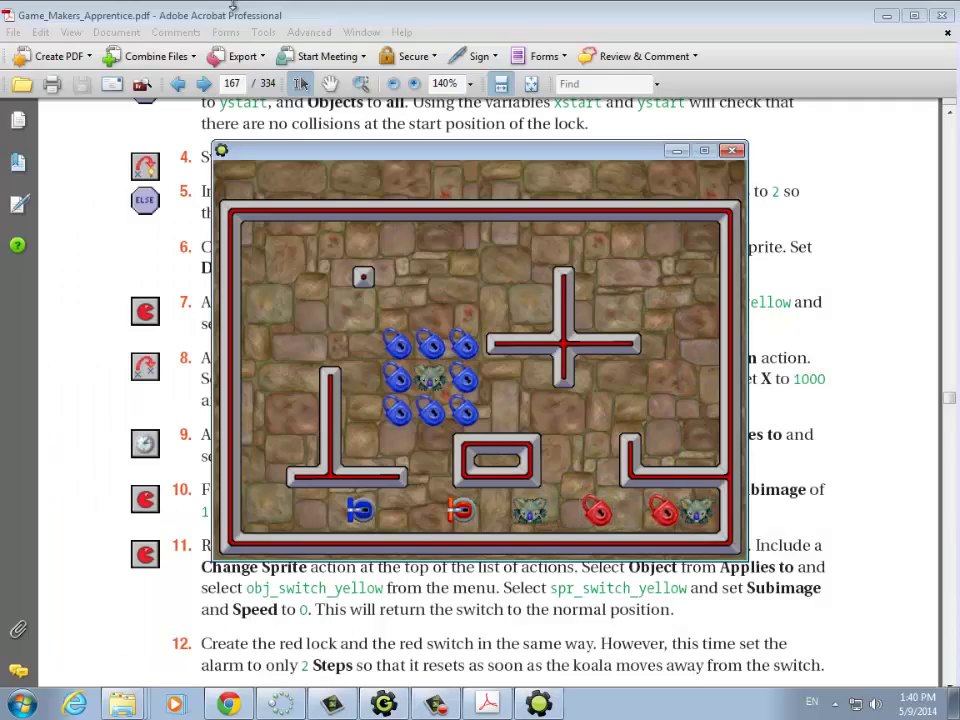
key("Left")
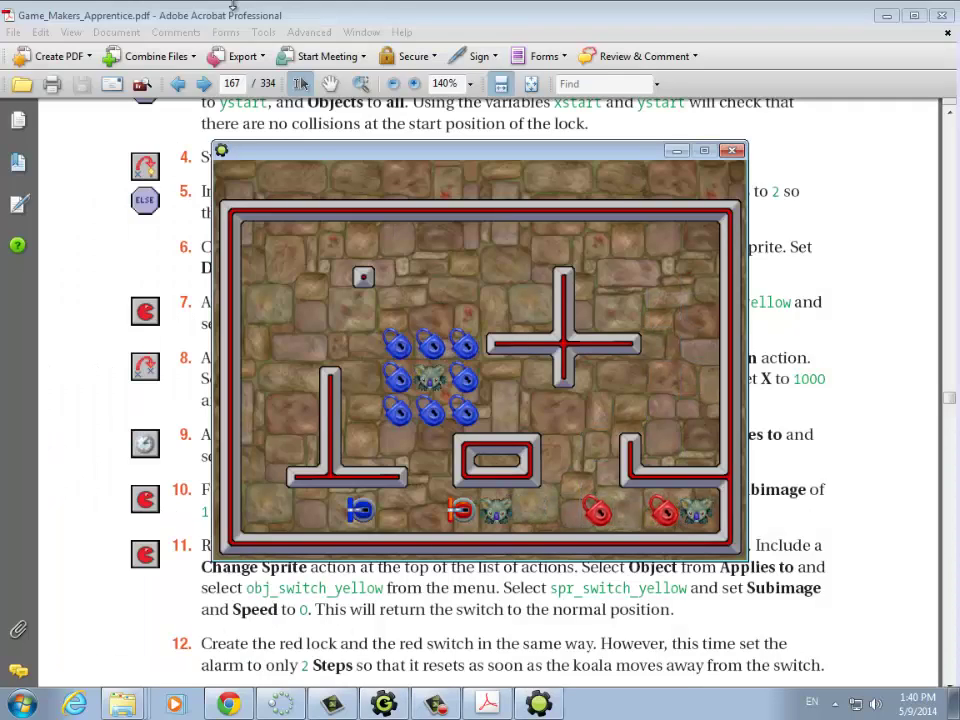
key("Left")
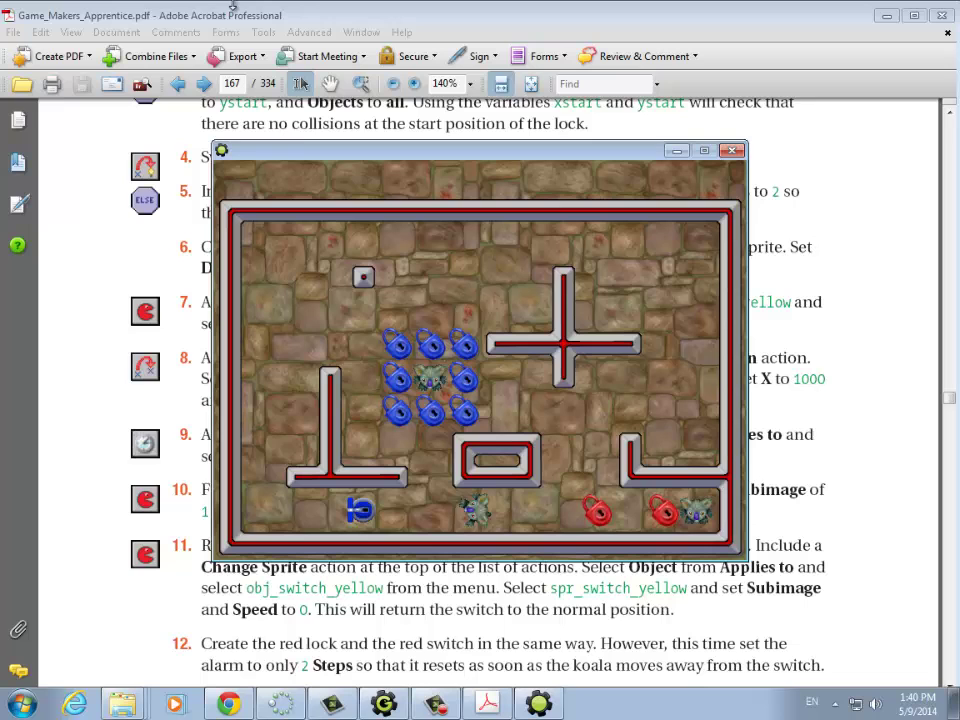
key("Left")
key("Left")
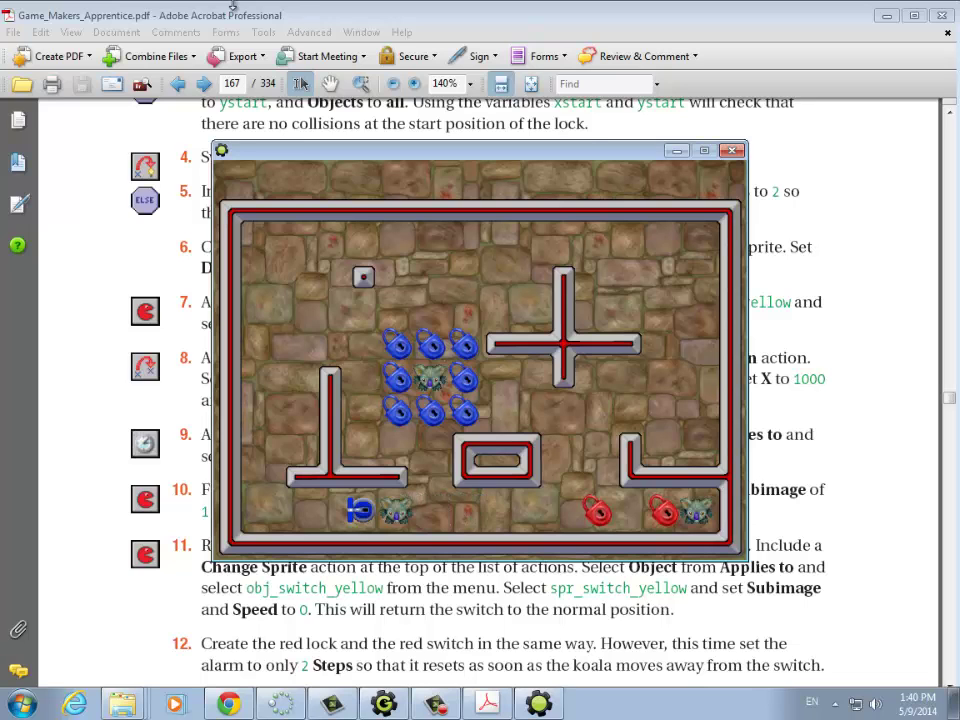
key("Left")
key("Left")
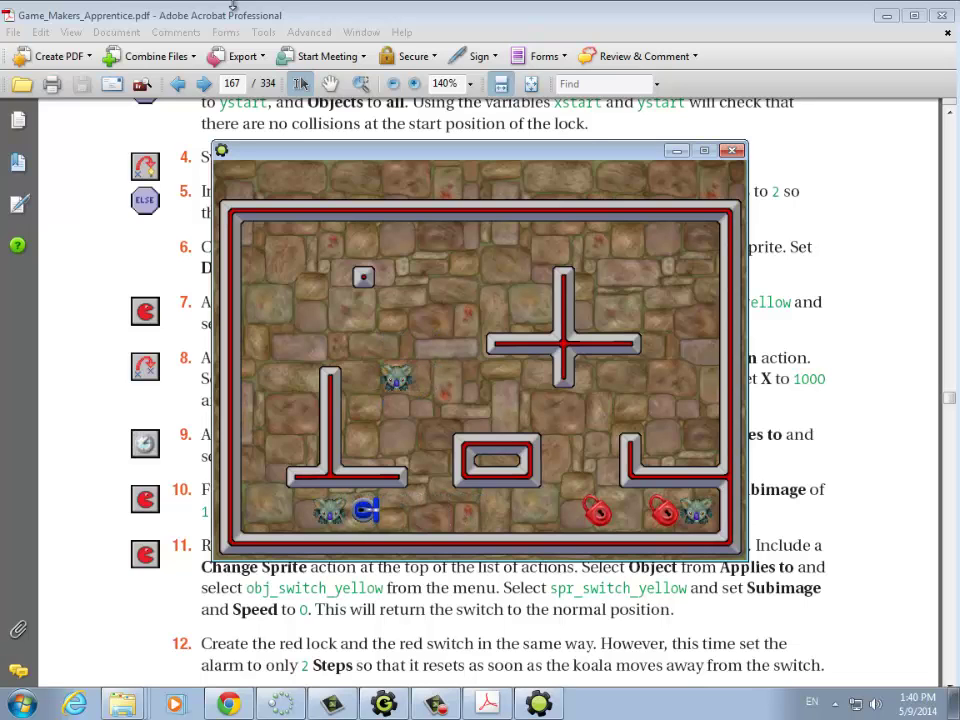
key("Escape")
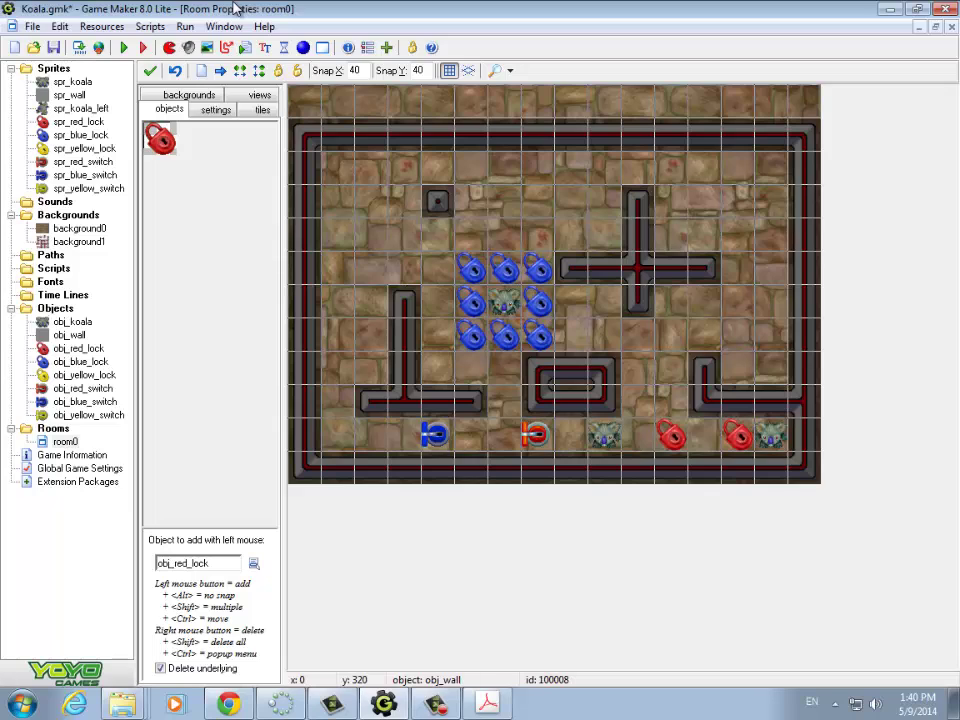
Step: Make the Jump to Position action in obj_red_switch's koala collision event apply to the object obj_red_lock
double_click(84, 389)
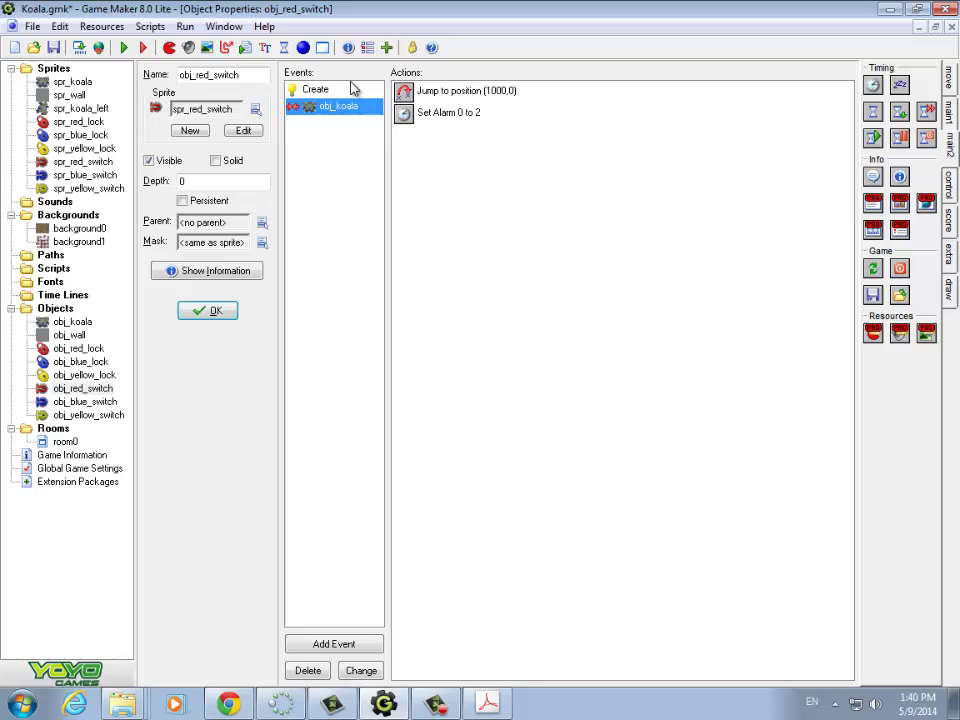
left_click(318, 89)
left_click(332, 106)
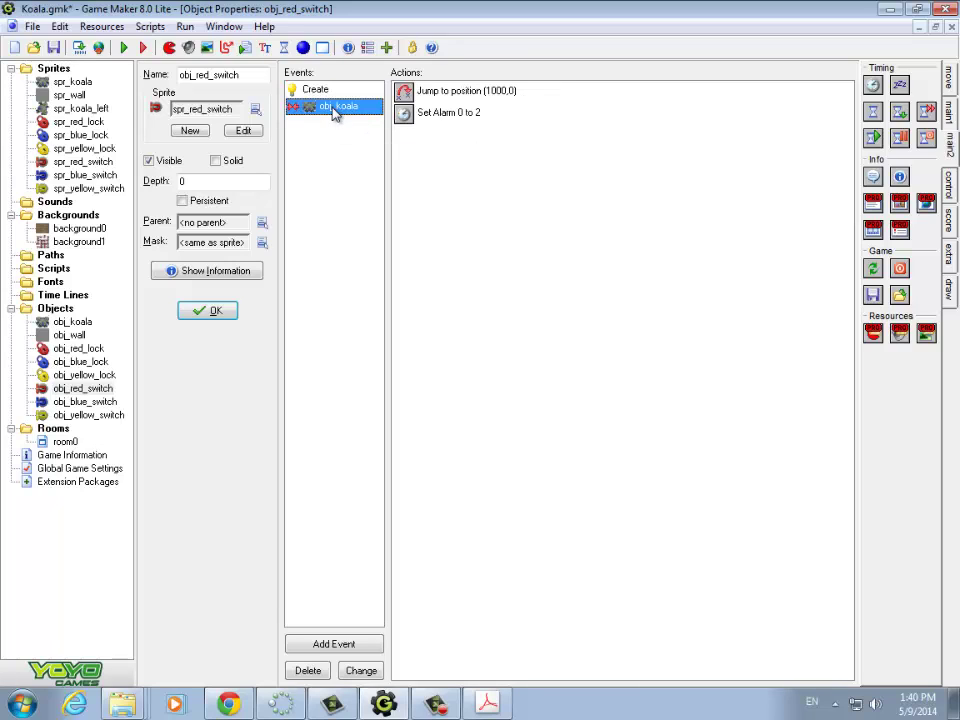
double_click(430, 91)
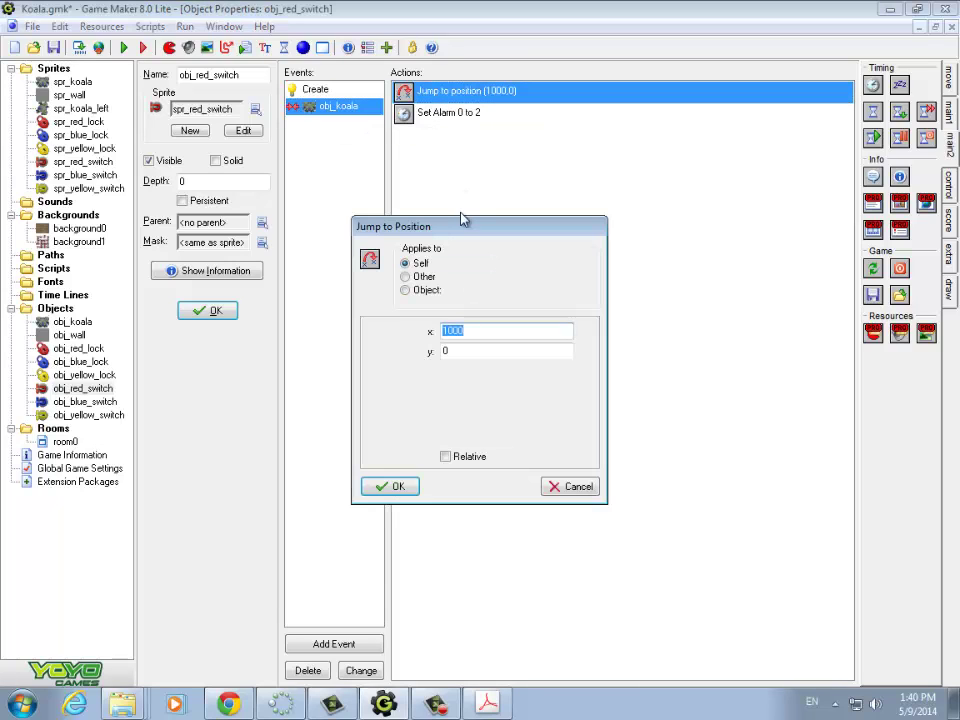
left_click(405, 290)
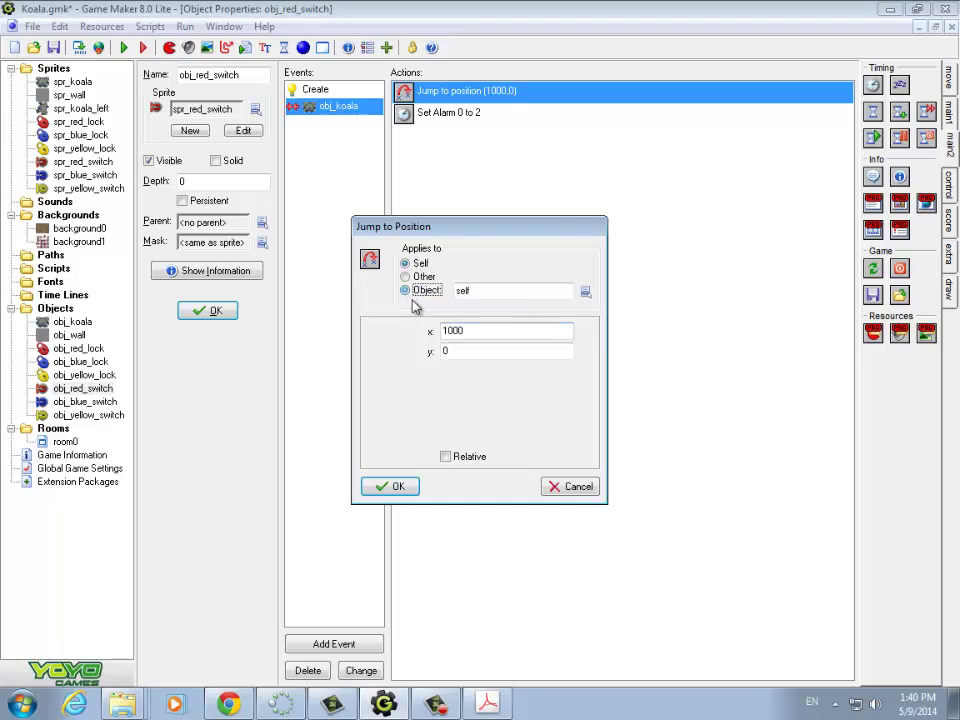
left_click(585, 291)
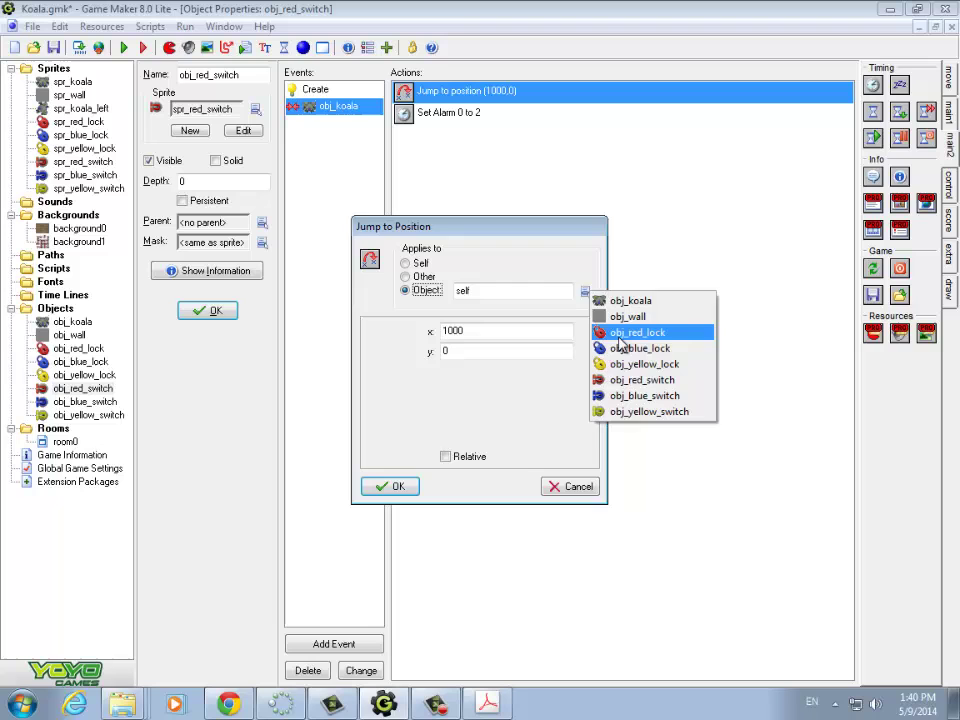
left_click(630, 332)
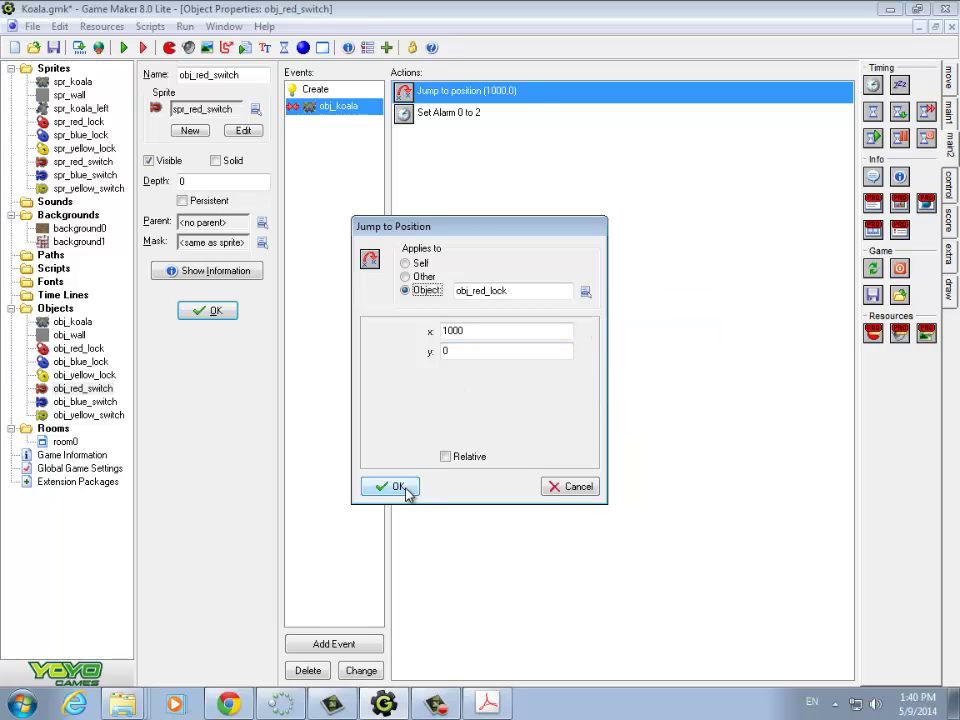
left_click(388, 487)
Step: Test the red switch again by running the game and moving the koalas left across it, and close the game window
left_click(144, 49)
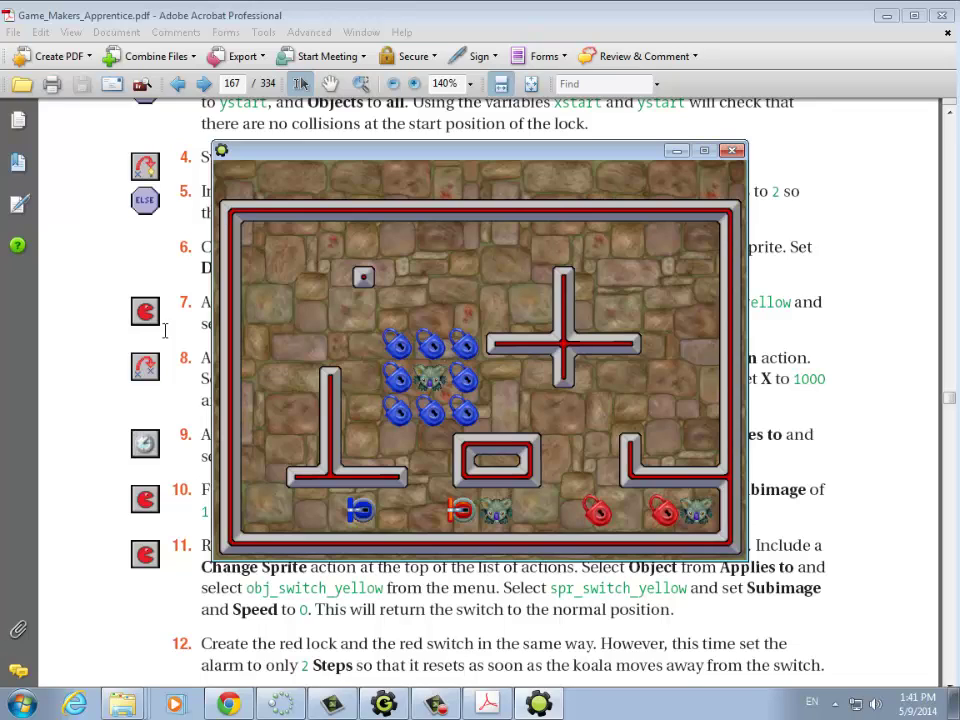
key("Left")
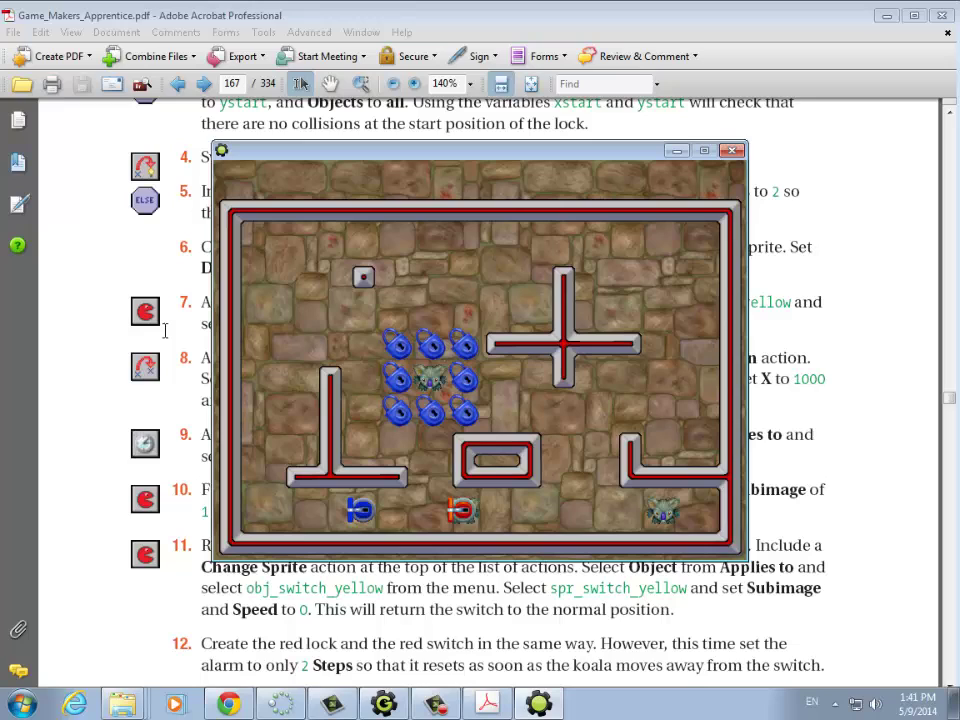
key("Left")
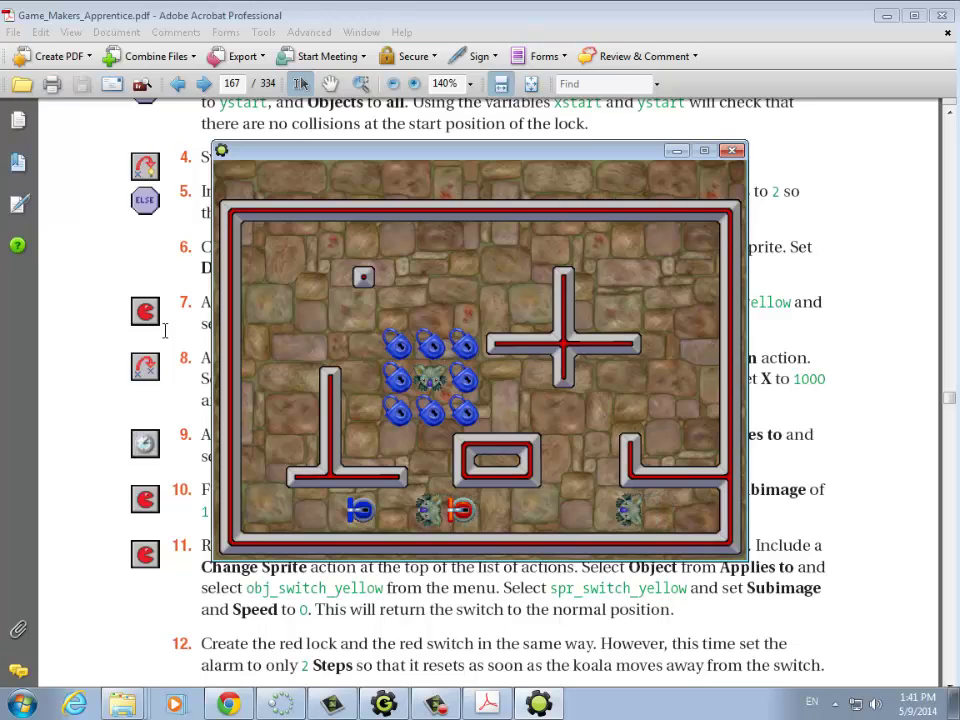
key("Left")
key("Left")
key("Left")
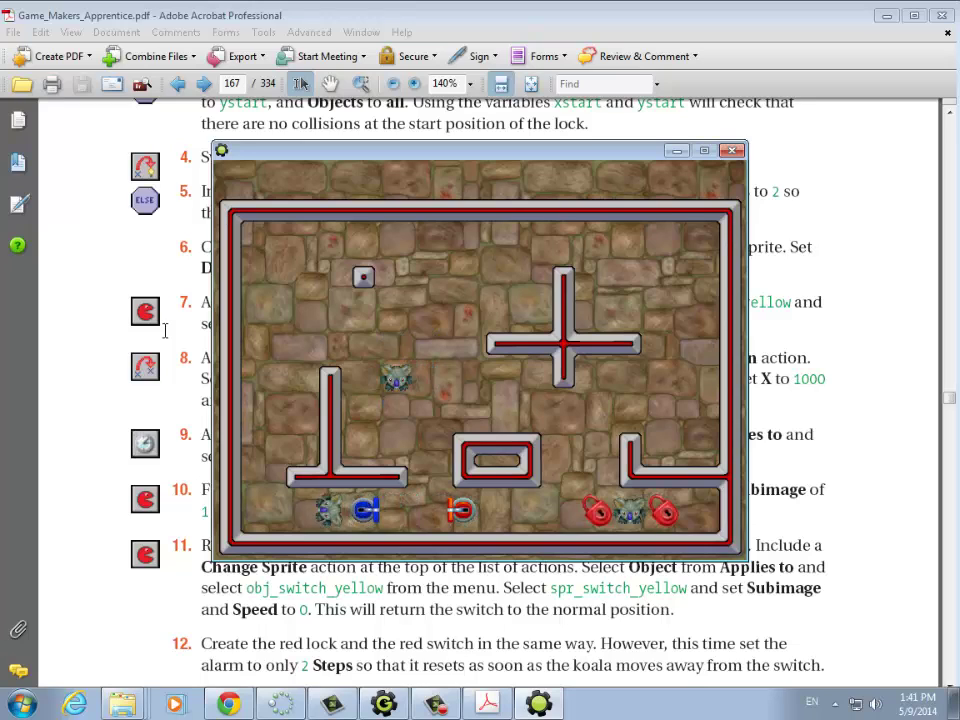
key("Left")
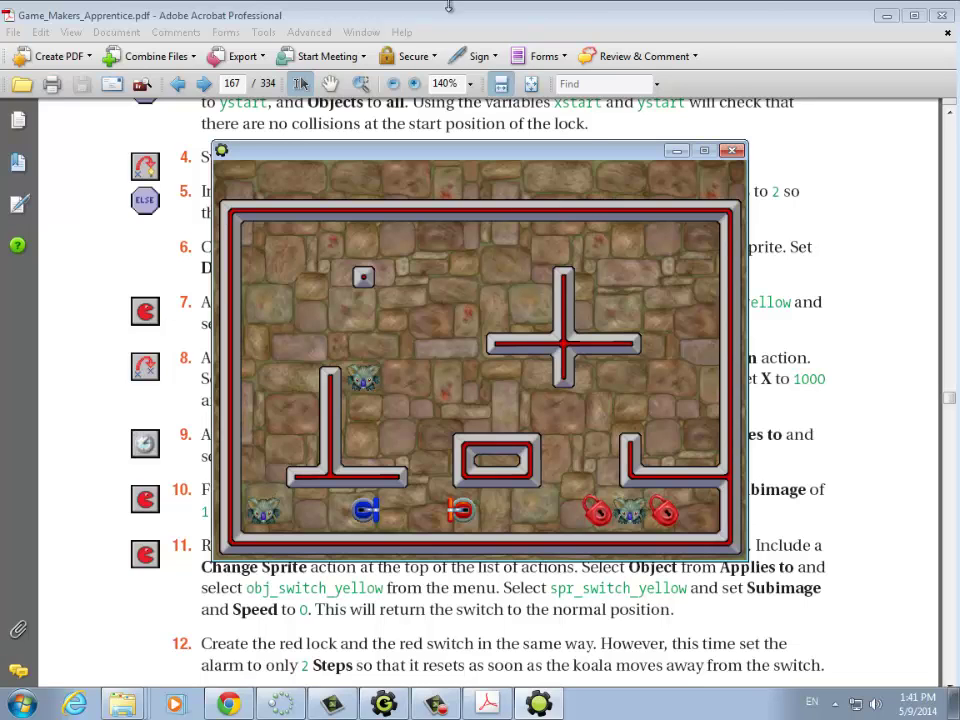
left_click(733, 152)
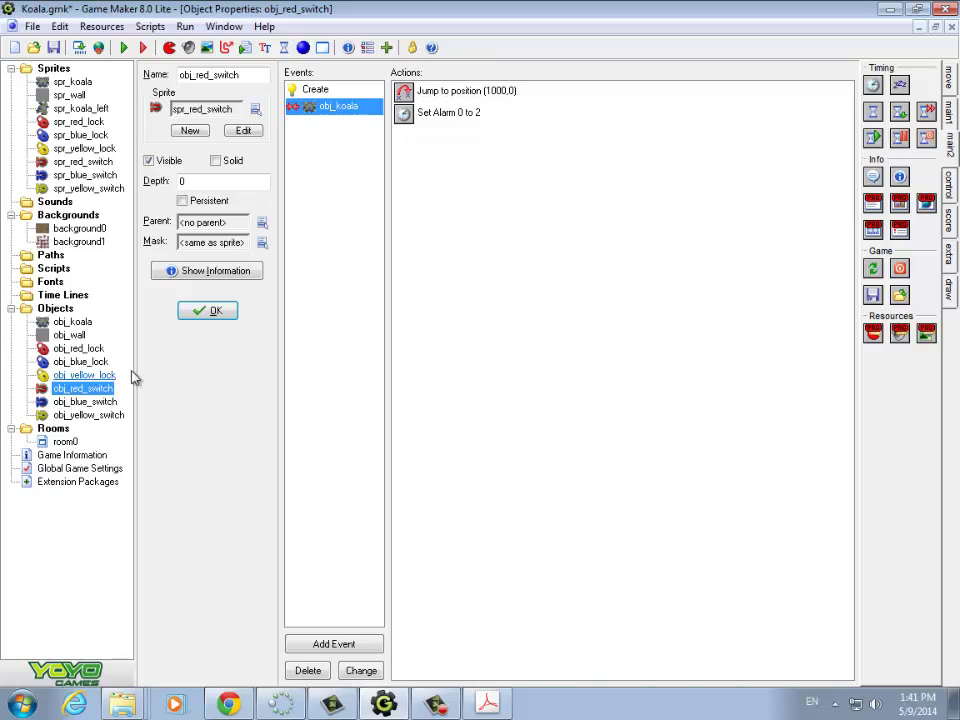
Step: Set the depth of both obj_red_switch and obj_blue_switch to 10
left_click(210, 181)
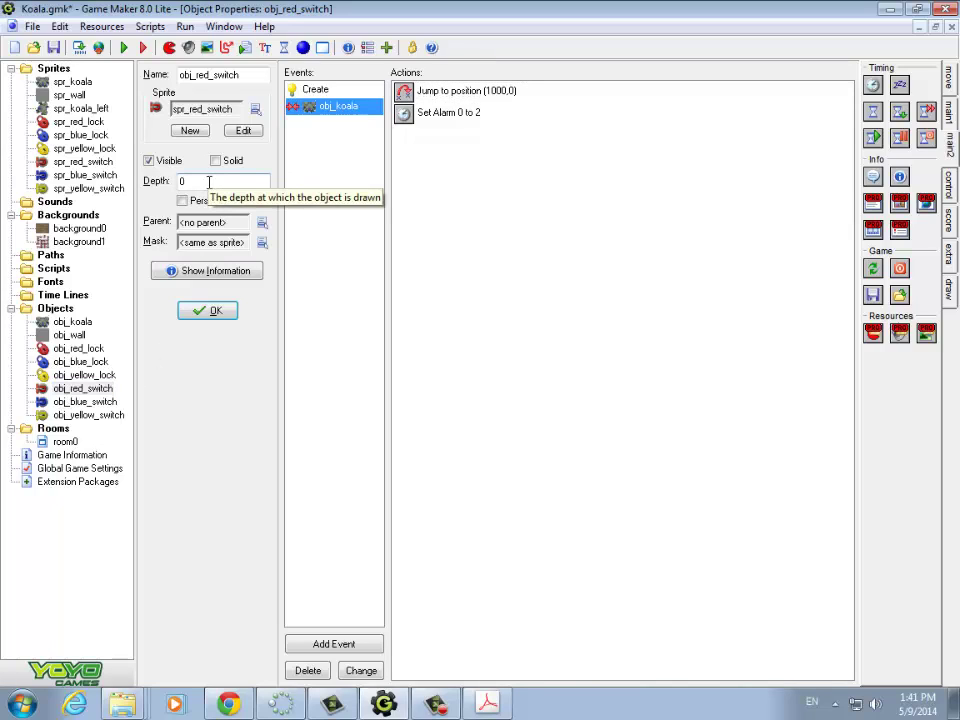
key("BackSpace")
type("10")
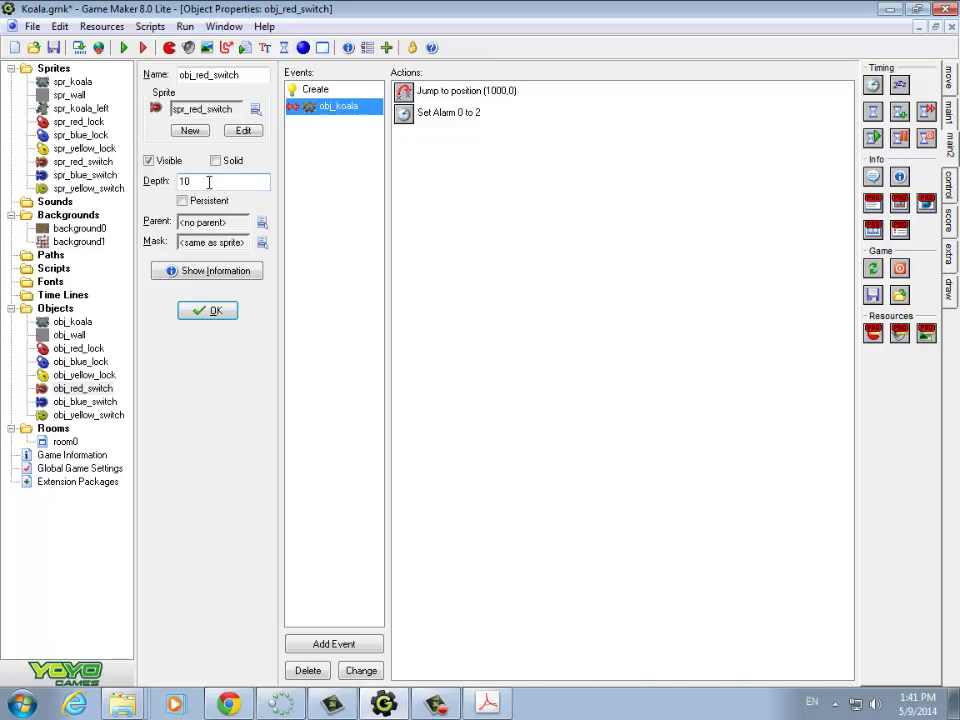
left_click(86, 402)
double_click(88, 406)
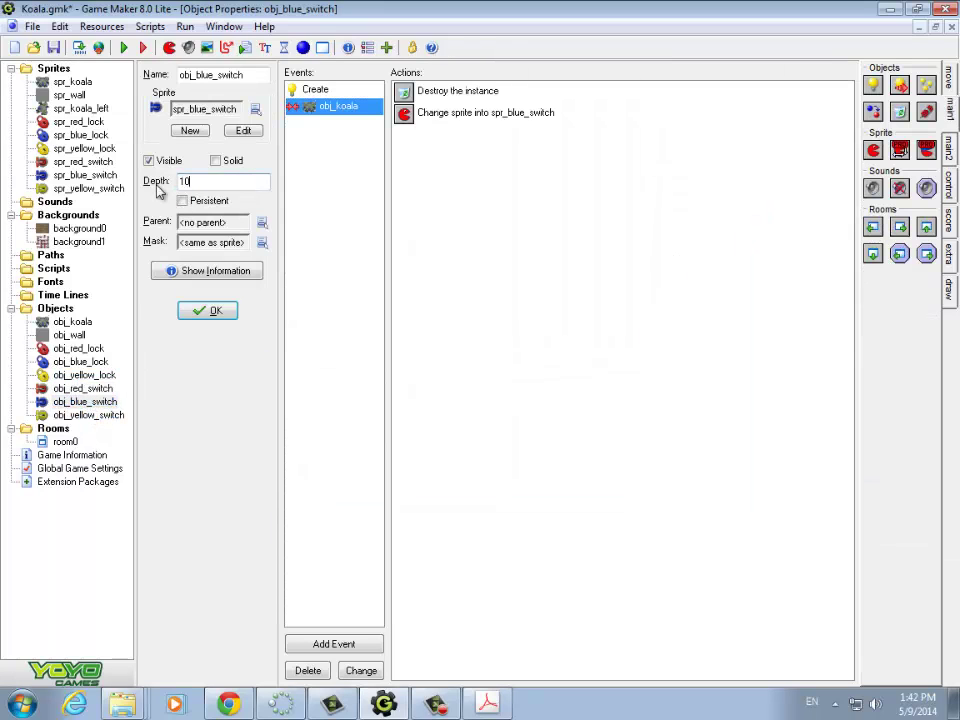
Step: Set the depth of obj_yellow_switch to 10 and accept its object properties
left_click(76, 416)
double_click(76, 416)
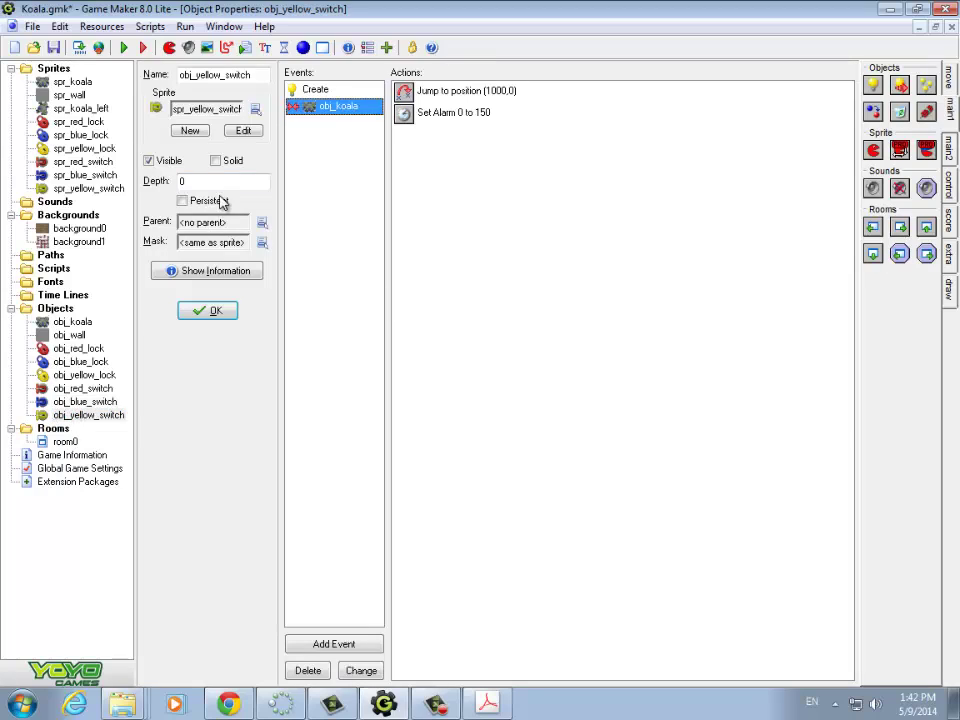
left_click_drag(189, 182, 148, 190)
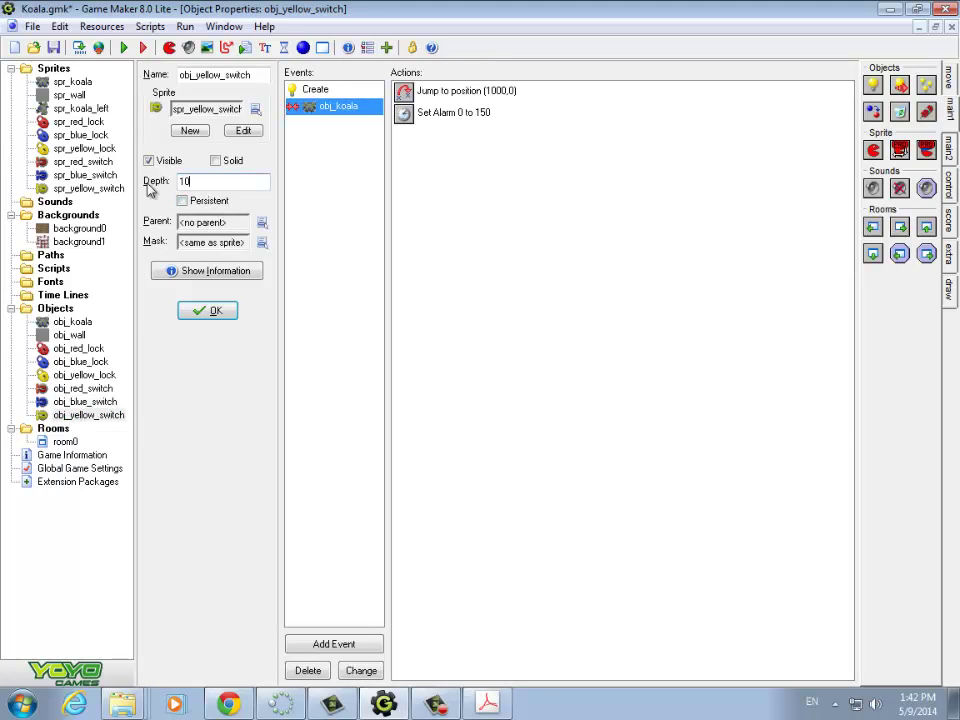
left_click(212, 311)
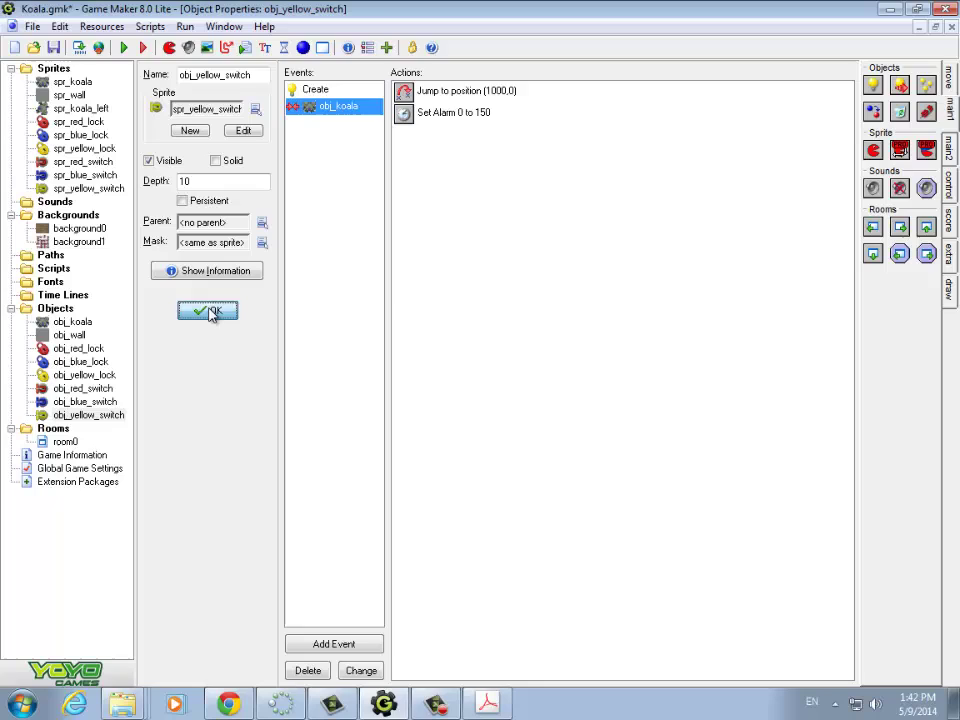